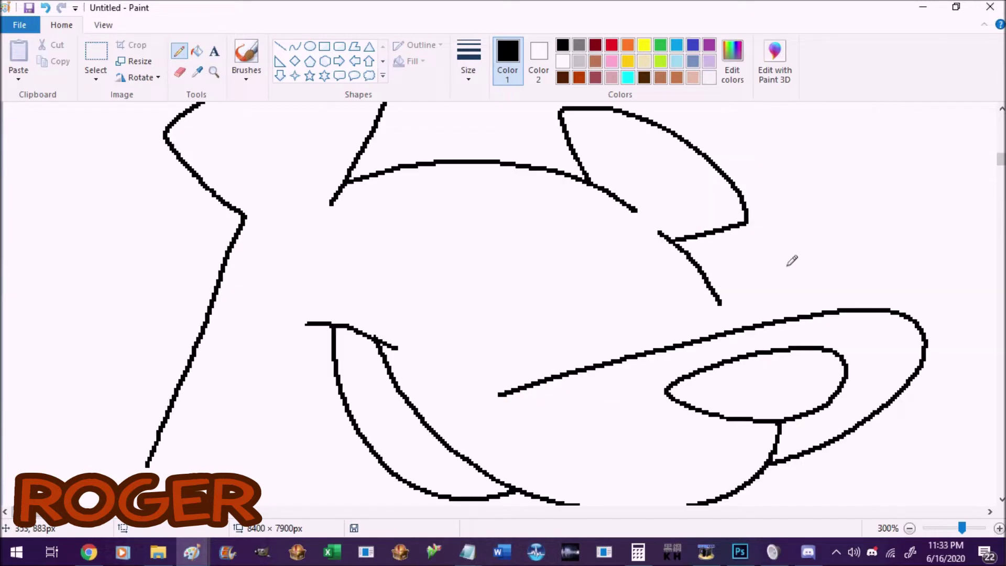
# Step: Draw the cheek contour around the smiling mouth and two oval eye outlines above the muzzle with the Pencil
pyautogui.moveTo(499, 389)
pyautogui.mouseDown()
pyautogui.moveTo(435, 361)
pyautogui.moveTo(323, 267)
pyautogui.moveTo(305, 410)
pyautogui.moveTo(464, 517)
pyautogui.moveTo(531, 497)
pyautogui.mouseUp()
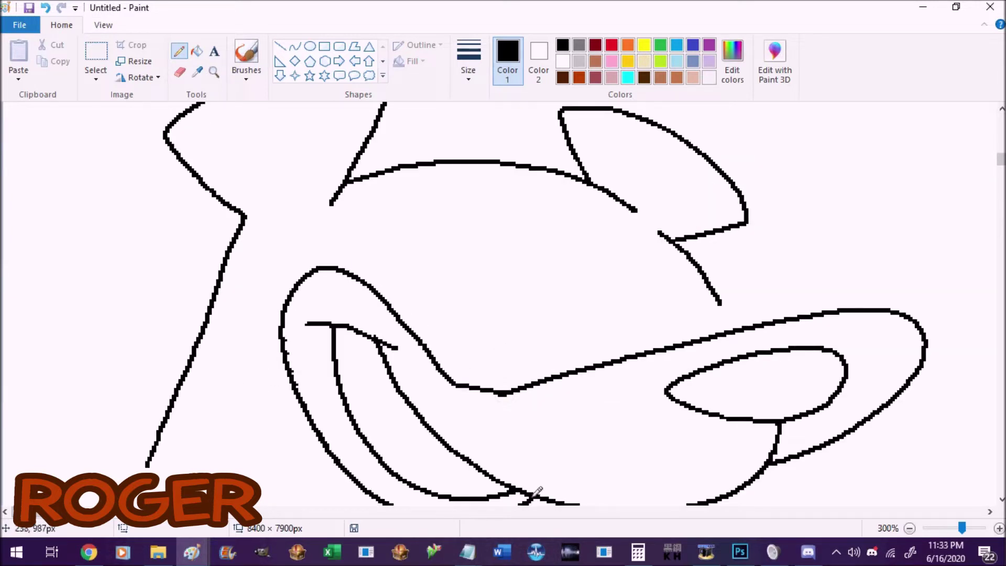
pyautogui.moveTo(480, 387)
pyautogui.mouseDown()
pyautogui.moveTo(447, 213)
pyautogui.moveTo(561, 373)
pyautogui.mouseUp()
pyautogui.moveTo(624, 357)
pyautogui.mouseDown()
pyautogui.moveTo(625, 236)
pyautogui.moveTo(691, 331)
pyautogui.mouseUp()
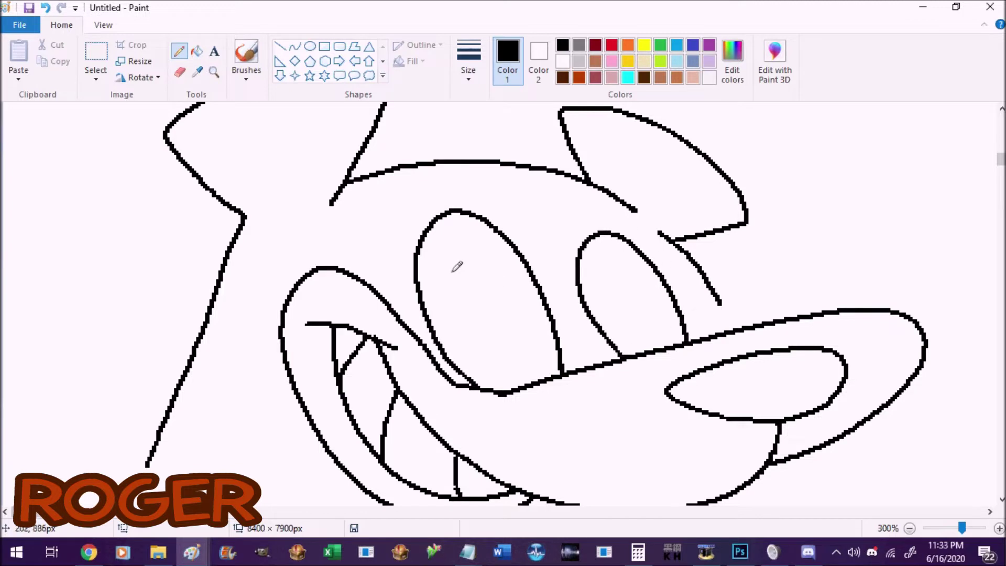
# Step: Select the head drawing and move it further right on the canvas
pyautogui.scroll(-4, 452, 291)
pyautogui.scroll(2, 451, 291)
pyautogui.click(96, 56)
pyautogui.moveTo(369, 312); pyautogui.dragTo(4, 6)
pyautogui.moveTo(148, 186)
pyautogui.mouseDown()
pyautogui.moveTo(386, 191)
pyautogui.moveTo(452, 379)
pyautogui.moveTo(425, 172)
pyautogui.mouseUp()
# Step: Draw the neck line below the left side of the head and the curved left shoulder with the Pencil
pyautogui.click(214, 72)
pyautogui.click(335, 341)
pyautogui.click(179, 51)
pyautogui.moveTo(546, 239); pyautogui.dragTo(370, 325)
pyautogui.moveTo(384, 328)
pyautogui.mouseDown()
pyautogui.moveTo(225, 288)
pyautogui.moveTo(63, 434)
pyautogui.mouseUp()
pyautogui.click(910, 528)
pyautogui.click(1001, 500)
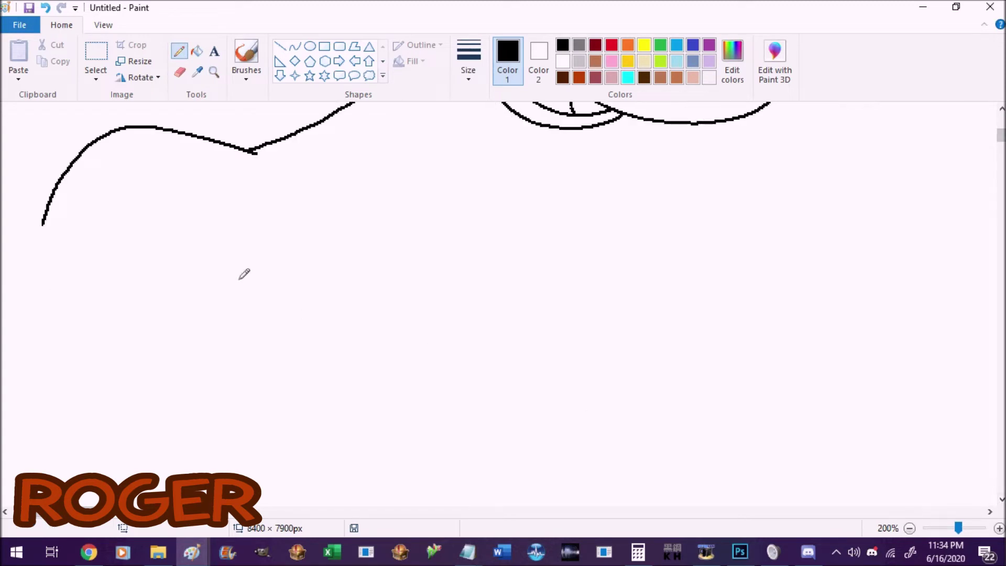
# Step: Draw the inner and outer lines of the left upper arm down from the shoulder
pyautogui.hscroll(-5, 116, 431)
pyautogui.moveTo(595, 236); pyautogui.dragTo(586, 384)
pyautogui.moveTo(332, 261)
pyautogui.mouseDown()
pyautogui.moveTo(283, 371)
pyautogui.moveTo(247, 519)
pyautogui.mouseUp()
pyautogui.moveTo(1000, 135)
pyautogui.mouseDown()
pyautogui.moveTo(1000, 120)
pyautogui.moveTo(1001, 141)
pyautogui.mouseUp()
pyautogui.moveTo(587, 205); pyautogui.dragTo(479, 433)
pyautogui.moveTo(247, 340); pyautogui.dragTo(292, 434)
# Step: Continue both edges of the left arm downward to form the forearm
pyautogui.scroll(-3, 291, 433)
pyautogui.scroll(-3, 492, 157)
pyautogui.moveTo(494, 153)
pyautogui.mouseDown()
pyautogui.moveTo(527, 263)
pyautogui.moveTo(536, 411)
pyautogui.mouseUp()
pyautogui.moveTo(288, 184); pyautogui.dragTo(467, 465)
# Step: Draw the left hand hanging at the end of the forearm, with rounded fingertips and finger separation lines
pyautogui.scroll(-4, 966, 167)
pyautogui.moveTo(547, 301); pyautogui.dragTo(569, 506)
pyautogui.scroll(-3, 748, 440)
pyautogui.moveTo(564, 283)
pyautogui.mouseDown()
pyautogui.moveTo(526, 426)
pyautogui.moveTo(507, 432)
pyautogui.mouseUp()
pyautogui.moveTo(546, 298); pyautogui.dragTo(536, 398)
pyautogui.moveTo(505, 432); pyautogui.dragTo(469, 204)
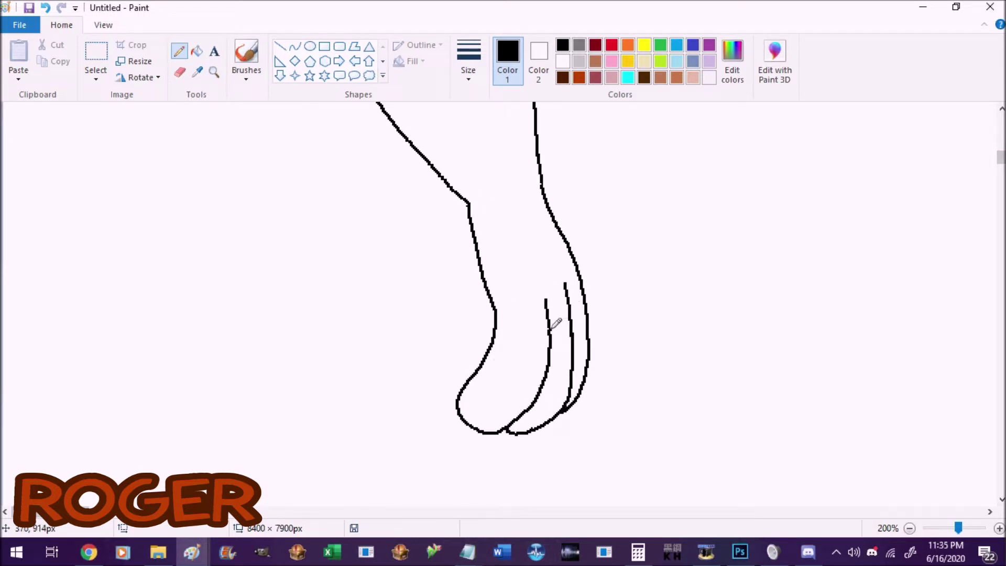
# Step: Draw the left side of the torso down from where it meets the inner arm
pyautogui.scroll(7, 553, 325)
pyautogui.moveTo(52, 511); pyautogui.dragTo(77, 511)
pyautogui.scroll(-2, 128, 428)
pyautogui.moveTo(196, 322); pyautogui.dragTo(300, 498)
# Step: Draw the right side of the torso, undoing and redrawing its upper stroke before continuing it downward
pyautogui.scroll(8, 301, 499)
pyautogui.moveTo(870, 265)
pyautogui.mouseDown()
pyautogui.moveTo(946, 407)
pyautogui.moveTo(947, 481)
pyautogui.mouseUp()
pyautogui.hotkey('ctrl', 'z')
pyautogui.moveTo(918, 307); pyautogui.dragTo(952, 448)
pyautogui.scroll(-6, 959, 308)
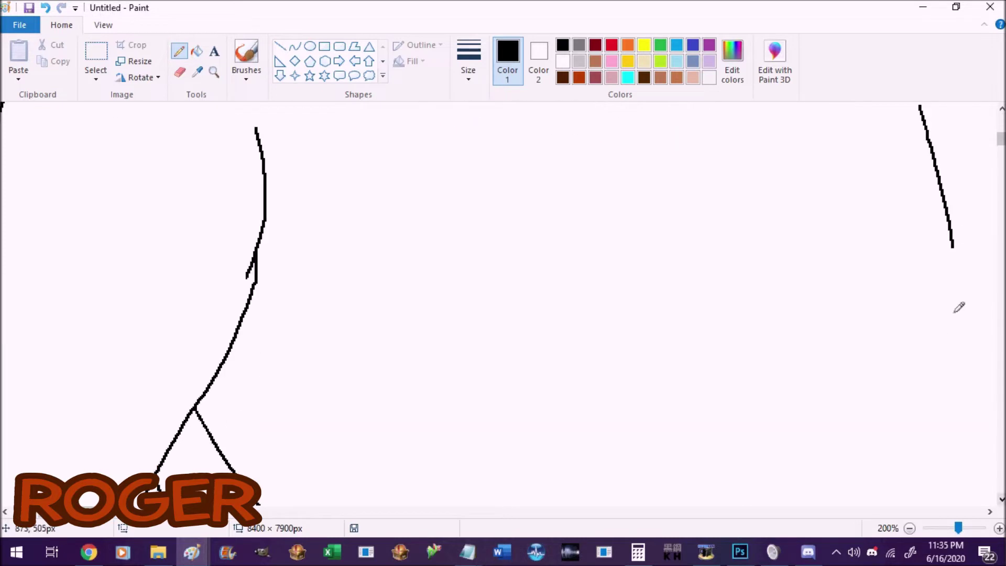
pyautogui.moveTo(953, 246); pyautogui.dragTo(884, 505)
# Step: Undo the last torso stroke and draw the lower left and right sides of the body down to the hips
pyautogui.scroll(-10, 998, 484)
pyautogui.hotkey('ctrl', 'z')
pyautogui.moveTo(311, 242)
pyautogui.mouseDown()
pyautogui.moveTo(327, 343)
pyautogui.moveTo(312, 324)
pyautogui.moveTo(296, 450)
pyautogui.mouseUp()
pyautogui.moveTo(871, 125)
pyautogui.mouseDown()
pyautogui.moveTo(797, 258)
pyautogui.moveTo(718, 489)
pyautogui.mouseUp()
# Step: Draw the outer edge of the left leg and the top of its foot, ending in toes
pyautogui.scroll(-9, 309, 110)
pyautogui.moveTo(296, 120)
pyautogui.mouseDown()
pyautogui.moveTo(264, 383)
pyautogui.moveTo(109, 476)
pyautogui.mouseUp()
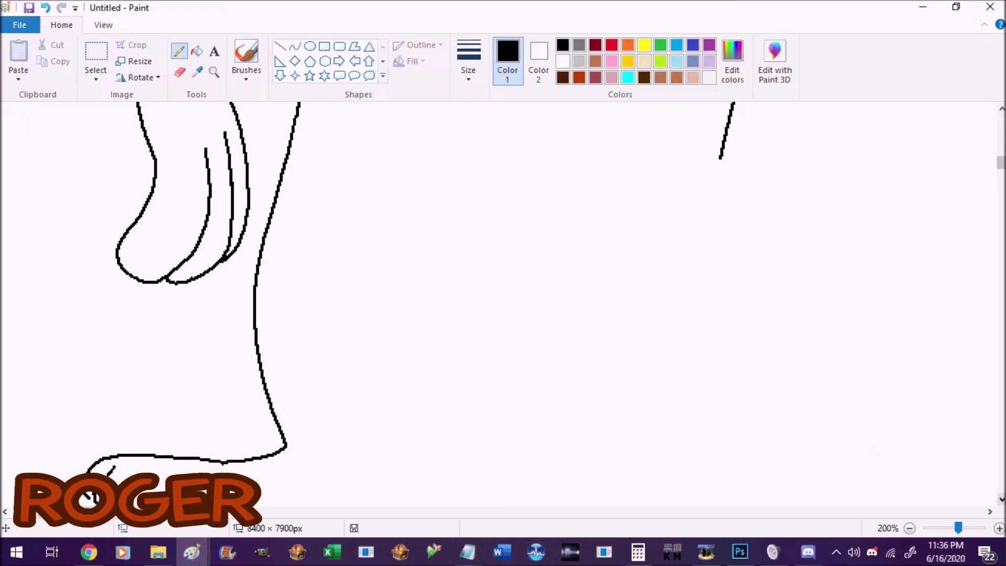
pyautogui.scroll(-8, 89, 498)
pyautogui.moveTo(87, 170); pyautogui.dragTo(89, 197)
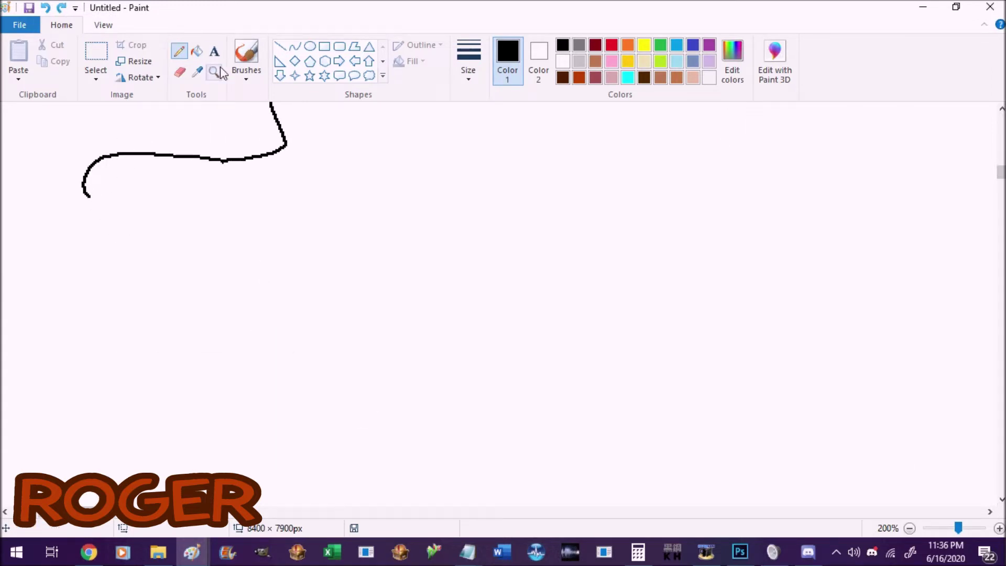
pyautogui.scroll(3, 287, 162)
pyautogui.moveTo(216, 140); pyautogui.dragTo(221, 255)
# Step: Draw the sole of the left foot and the leg's inner edge, erasing and redrawing part of the line
pyautogui.moveTo(272, 160)
pyautogui.mouseDown()
pyautogui.moveTo(498, 256)
pyautogui.moveTo(852, 180)
pyautogui.mouseUp()
pyautogui.scroll(-2, 851, 180)
pyautogui.moveTo(1000, 173)
pyautogui.mouseDown()
pyautogui.moveTo(1000, 147)
pyautogui.moveTo(1000, 168)
pyautogui.mouseUp()
pyautogui.click(180, 72)
pyautogui.moveTo(480, 386)
pyautogui.mouseDown()
pyautogui.moveTo(512, 362)
pyautogui.moveTo(504, 305)
pyautogui.moveTo(549, 102)
pyautogui.mouseUp()
pyautogui.click(179, 51)
pyautogui.scroll(5, 549, 105)
pyautogui.moveTo(556, 388)
pyautogui.mouseDown()
pyautogui.moveTo(589, 341)
pyautogui.moveTo(661, 273)
pyautogui.mouseUp()
# Step: Draw the outer edge of the right leg and the top of its foot with separate toes
pyautogui.moveTo(87, 511); pyautogui.dragTo(119, 511)
pyautogui.moveTo(604, 178)
pyautogui.mouseDown()
pyautogui.moveTo(665, 336)
pyautogui.moveTo(676, 504)
pyautogui.mouseUp()
pyautogui.moveTo(1000, 162); pyautogui.dragTo(999, 169)
pyautogui.moveTo(675, 231)
pyautogui.mouseDown()
pyautogui.moveTo(644, 298)
pyautogui.moveTo(911, 314)
pyautogui.moveTo(932, 366)
pyautogui.mouseUp()
pyautogui.moveTo(875, 327); pyautogui.dragTo(925, 370)
# Step: Draw the sole of the right foot and the leg's inner edge, undoing and redrawing the first sole stroke
pyautogui.moveTo(852, 344)
pyautogui.mouseDown()
pyautogui.moveTo(703, 370)
pyautogui.moveTo(542, 303)
pyautogui.mouseUp()
pyautogui.hscroll(1, 503, 304)
pyautogui.hotkey('ctrl', 'z')
pyautogui.moveTo(831, 345)
pyautogui.mouseDown()
pyautogui.moveTo(876, 373)
pyautogui.moveTo(735, 389)
pyautogui.moveTo(517, 353)
pyautogui.mouseUp()
pyautogui.moveTo(493, 313); pyautogui.dragTo(460, 102)
pyautogui.hscroll(-5, 471, 262)
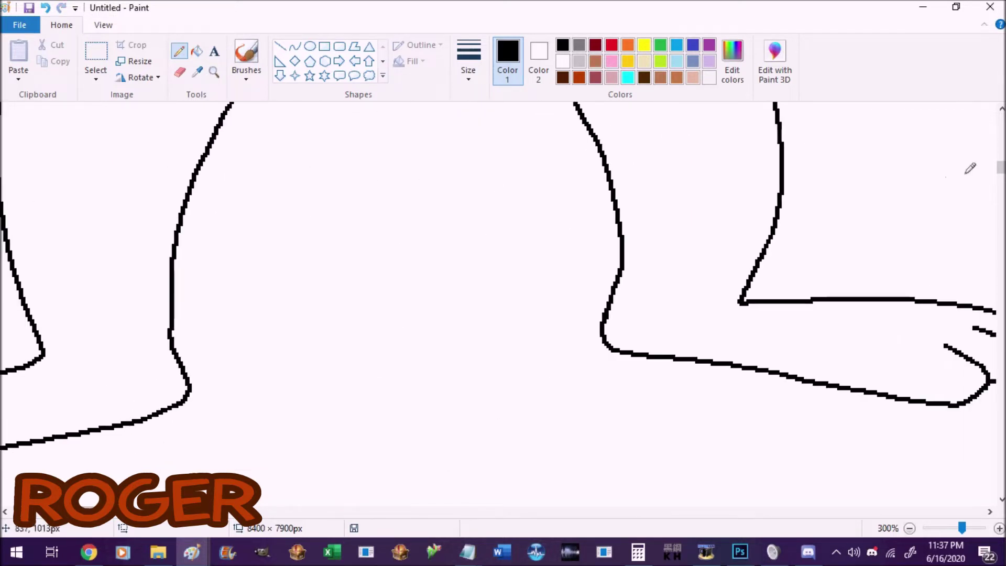
# Step: Join the inner edges of both legs with a curved line at the crotch
pyautogui.scroll(5, 561, 351)
pyautogui.moveTo(561, 351)
pyautogui.mouseDown()
pyautogui.moveTo(502, 306)
pyautogui.moveTo(369, 262)
pyautogui.moveTo(367, 288)
pyautogui.mouseUp()
pyautogui.hscroll(-4, 214, 357)
pyautogui.scroll(3, 377, 259)
pyautogui.hscroll(8, 367, 285)
pyautogui.hscroll(-10, 503, 304)
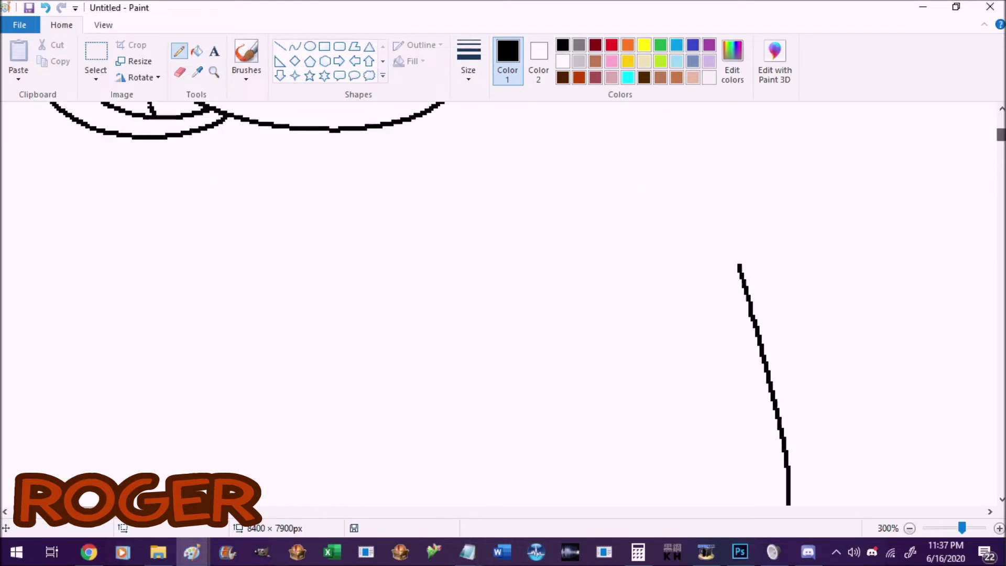
# Step: Undo the first extension stroke and extend the torso's right line from its upper end to the muzzle
pyautogui.scroll(1, 503, 303)
pyautogui.moveTo(738, 297); pyautogui.dragTo(686, 218)
pyautogui.hotkey('ctrl', 'z')
pyautogui.click(179, 72)
pyautogui.moveTo(741, 302)
pyautogui.mouseDown()
pyautogui.moveTo(781, 479)
pyautogui.moveTo(766, 420)
pyautogui.moveTo(505, 134)
pyautogui.mouseUp()
pyautogui.click(467, 74)
pyautogui.click(500, 190)
# Step: Draw the right shoulder and the outer edge of the right upper arm with the Pencil
pyautogui.click(179, 51)
pyautogui.hscroll(5, 322, 231)
pyautogui.moveTo(347, 187)
pyautogui.mouseDown()
pyautogui.moveTo(534, 181)
pyautogui.moveTo(668, 368)
pyautogui.moveTo(669, 357)
pyautogui.moveTo(744, 506)
pyautogui.mouseUp()
pyautogui.scroll(-2, 744, 506)
pyautogui.scroll(-5, 747, 118)
pyautogui.moveTo(744, 113)
pyautogui.mouseDown()
pyautogui.moveTo(744, 212)
pyautogui.moveTo(720, 301)
pyautogui.mouseUp()
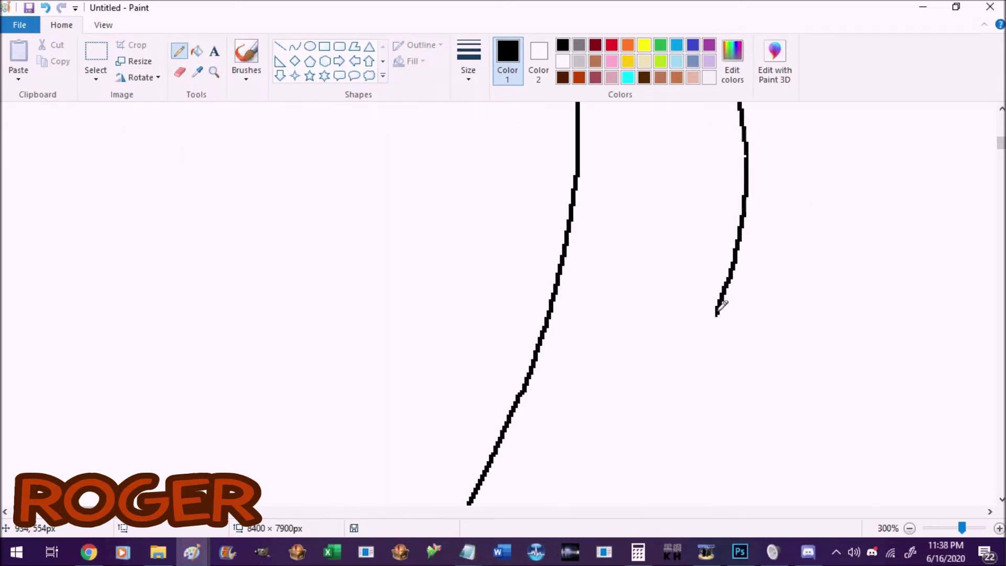
# Step: Draw the upper and lower edges of the right forearm, extending out from the upper arm and torso
pyautogui.hscroll(-8, 503, 303)
pyautogui.hscroll(9, 503, 302)
pyautogui.moveTo(1001, 142); pyautogui.dragTo(1000, 147)
pyautogui.scroll(1, 542, 163)
pyautogui.hscroll(-1, 543, 162)
pyautogui.moveTo(531, 156); pyautogui.dragTo(703, 425)
pyautogui.moveTo(307, 334)
pyautogui.mouseDown()
pyautogui.moveTo(369, 386)
pyautogui.moveTo(655, 525)
pyautogui.mouseUp()
# Step: Draw the right hand at the end of the forearm and outline its fingers
pyautogui.scroll(-2, 658, 408)
pyautogui.moveTo(717, 366)
pyautogui.mouseDown()
pyautogui.moveTo(792, 435)
pyautogui.moveTo(916, 361)
pyautogui.moveTo(868, 362)
pyautogui.moveTo(908, 367)
pyautogui.mouseUp()
pyautogui.moveTo(849, 465)
pyautogui.mouseDown()
pyautogui.moveTo(804, 443)
pyautogui.moveTo(844, 472)
pyautogui.moveTo(783, 439)
pyautogui.mouseUp()
pyautogui.moveTo(655, 426); pyautogui.dragTo(766, 472)
# Step: Draw the large rounded belly patch outline inside the torso, including its lower curve
pyautogui.moveTo(234, 512); pyautogui.dragTo(105, 511)
pyautogui.moveTo(1000, 150); pyautogui.dragTo(999, 139)
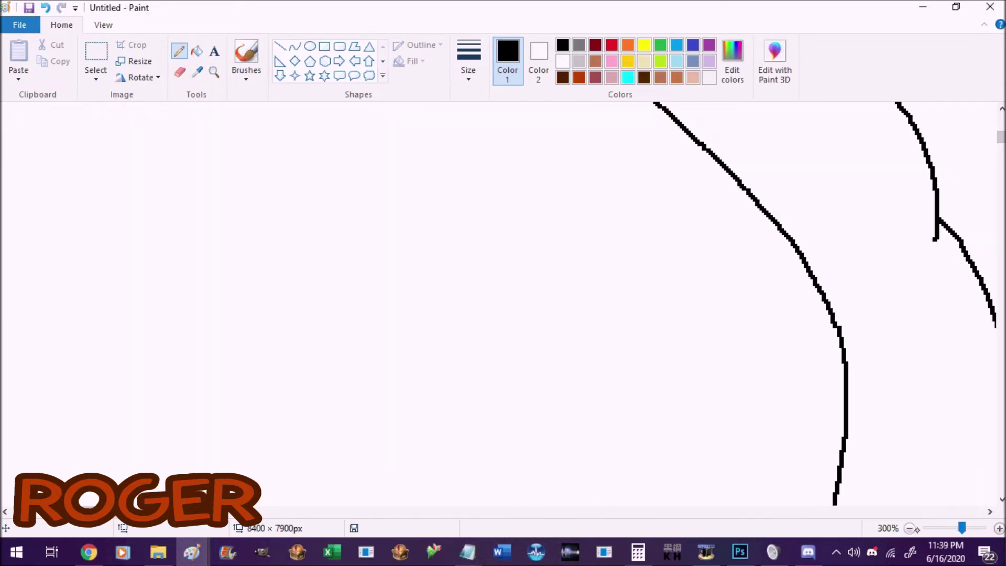
pyautogui.hscroll(-5, 871, 218)
pyautogui.scroll(-1, 871, 218)
pyautogui.moveTo(869, 226); pyautogui.dragTo(373, 503)
pyautogui.moveTo(1001, 137); pyautogui.dragTo(1001, 149)
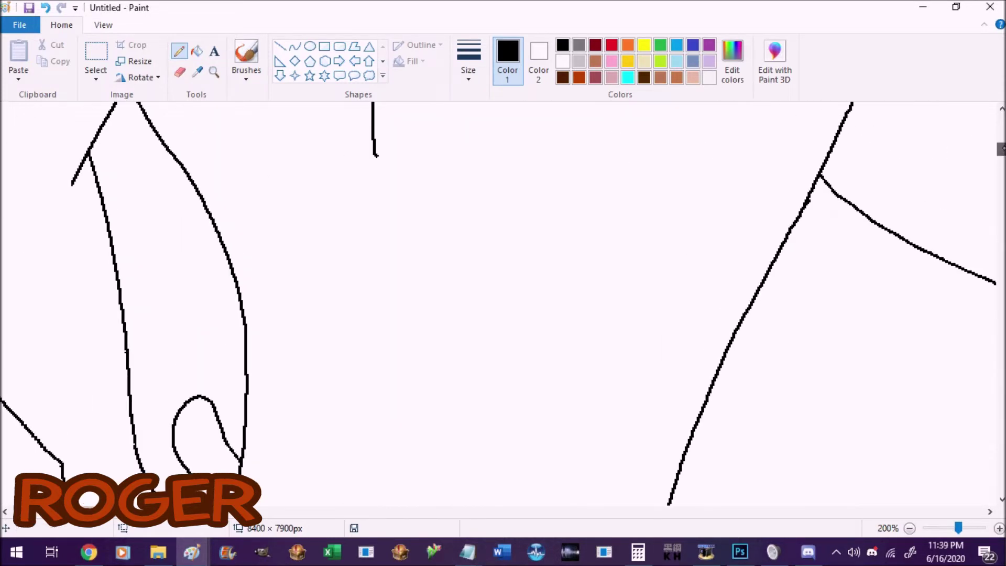
pyautogui.moveTo(376, 187); pyautogui.dragTo(624, 494)
# Step: Draw a curved highlight edge across the upper part of the nose and fill the area below it with black
pyautogui.moveTo(1000, 137); pyautogui.dragTo(1000, 125)
pyautogui.click(213, 72)
pyautogui.click(574, 286)
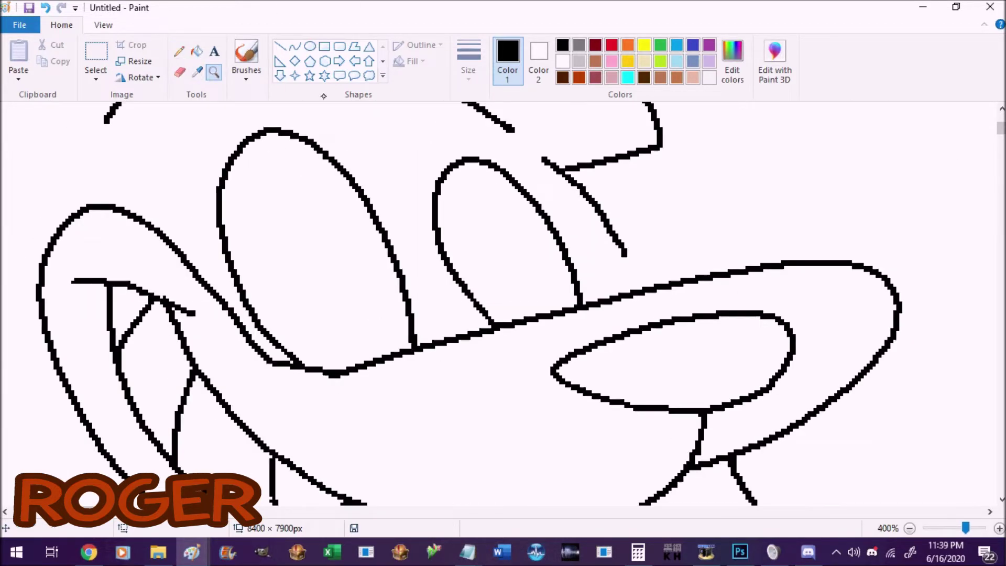
pyautogui.click(178, 50)
pyautogui.moveTo(586, 354); pyautogui.dragTo(770, 314)
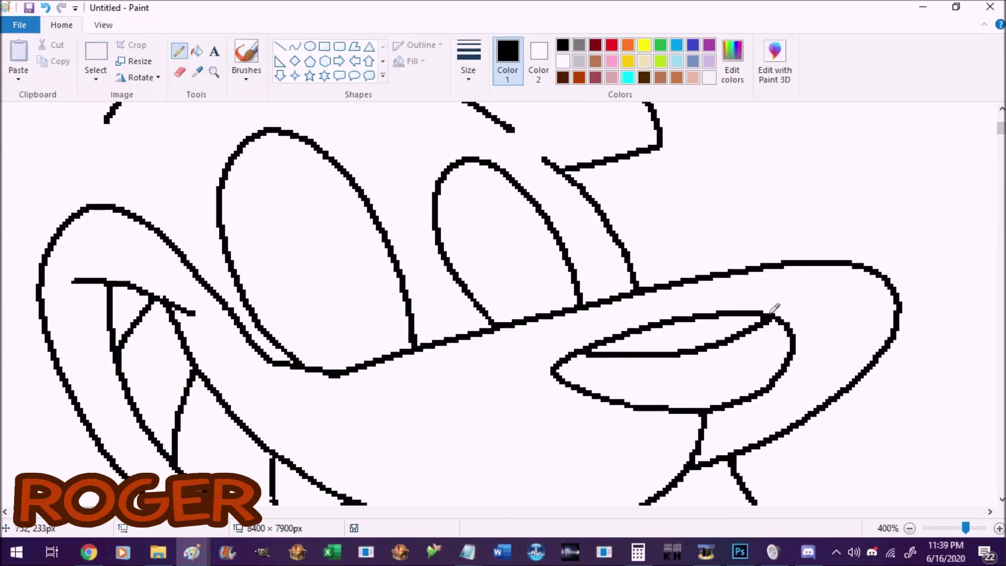
pyautogui.click(196, 51)
pyautogui.click(702, 371)
# Step: Draw pupils with small highlights in both eyes and fill them with black around the highlights
pyautogui.click(178, 51)
pyautogui.moveTo(265, 202)
pyautogui.mouseDown()
pyautogui.moveTo(265, 178)
pyautogui.moveTo(277, 193)
pyautogui.mouseUp()
pyautogui.moveTo(461, 238); pyautogui.dragTo(455, 201)
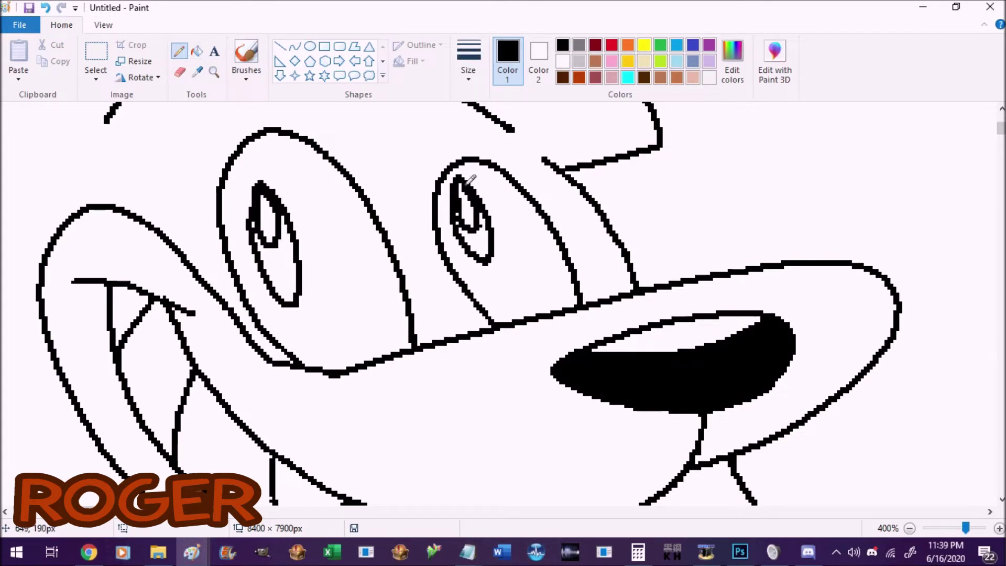
pyautogui.moveTo(259, 239); pyautogui.dragTo(271, 253)
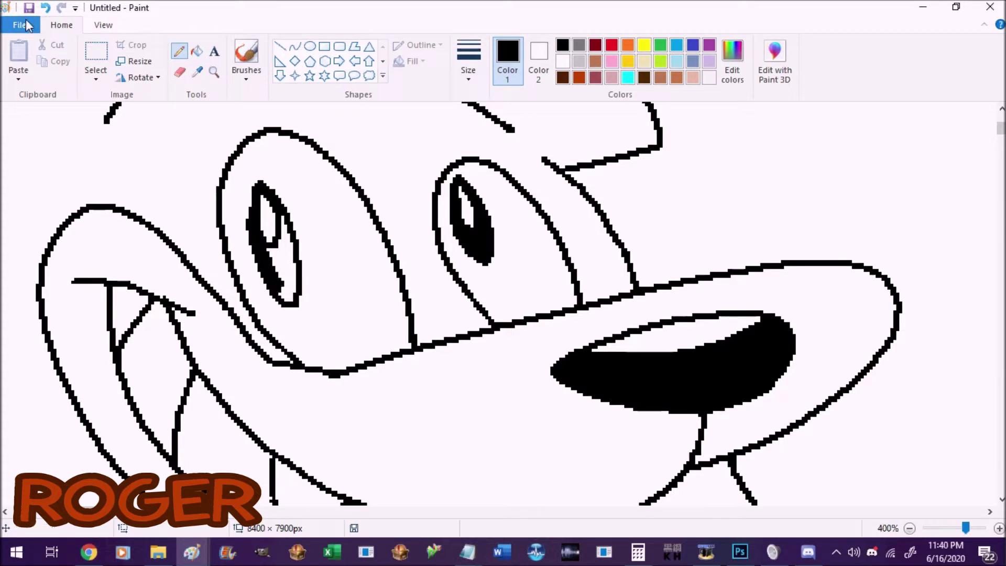
pyautogui.click(197, 50)
pyautogui.click(285, 270)
# Step: Draw a curved brow line above each eye with the Pencil
pyautogui.scroll(3, 464, 223)
pyautogui.click(179, 51)
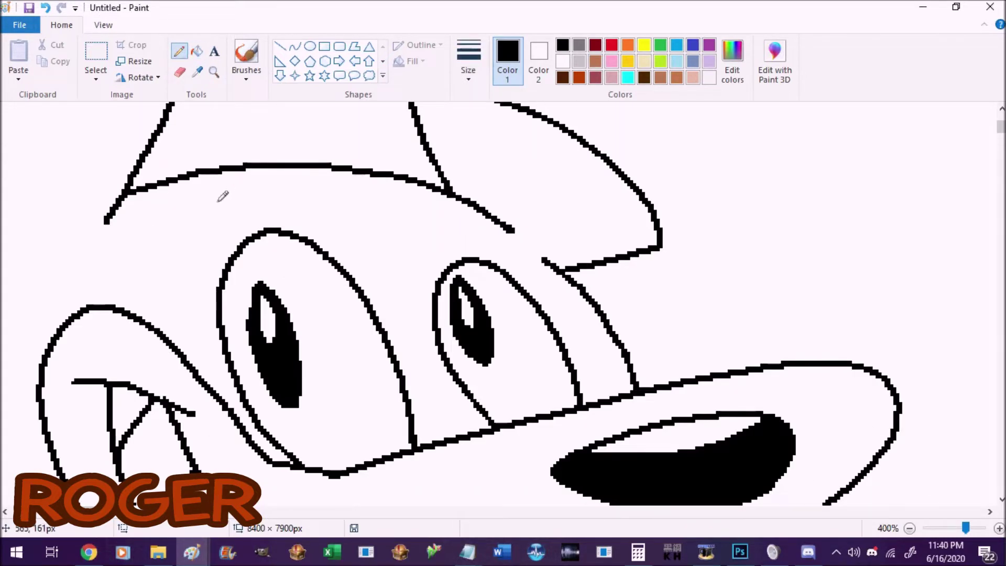
pyautogui.moveTo(193, 244); pyautogui.dragTo(291, 120)
pyautogui.moveTo(402, 152); pyautogui.dragTo(546, 208)
# Step: Add small black whisker dots to both sides of the muzzle below the nose
pyautogui.scroll(-3, 546, 209)
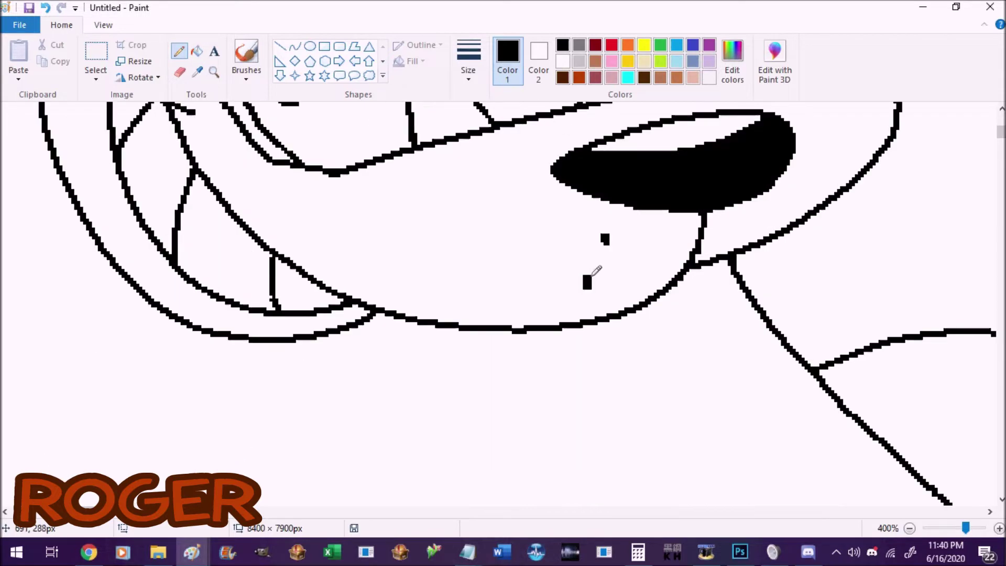
pyautogui.click(749, 219)
pyautogui.click(768, 217)
# Step: Fill the character's head, body and arm areas with dark brown
pyautogui.scroll(4, 653, 254)
pyautogui.hscroll(-4, 653, 254)
pyautogui.scroll(-2, 653, 255)
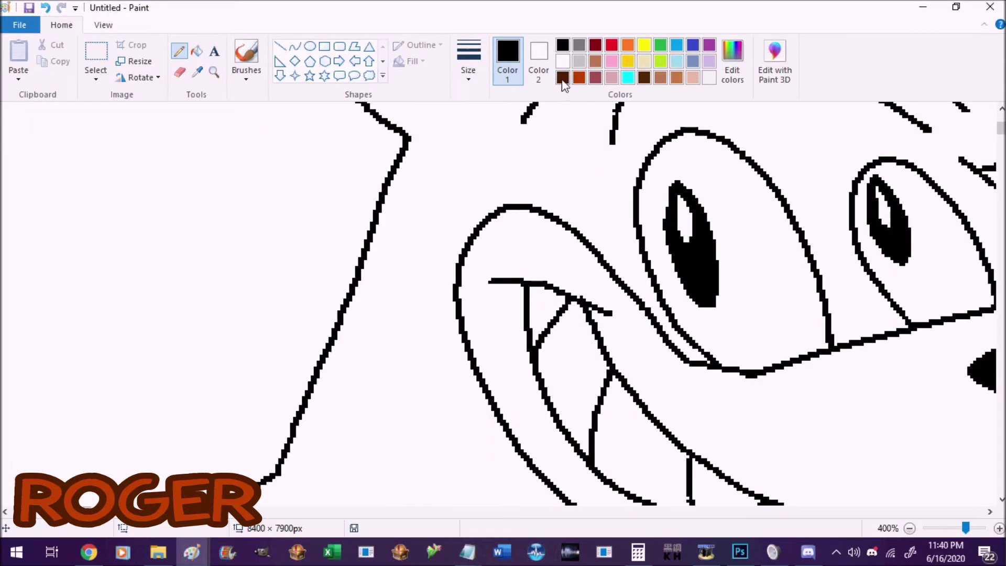
pyautogui.click(563, 77)
pyautogui.click(196, 51)
pyautogui.click(395, 169)
pyautogui.scroll(3, 691, 358)
pyautogui.moveTo(86, 511); pyautogui.dragTo(110, 511)
pyautogui.scroll(-3, 972, 440)
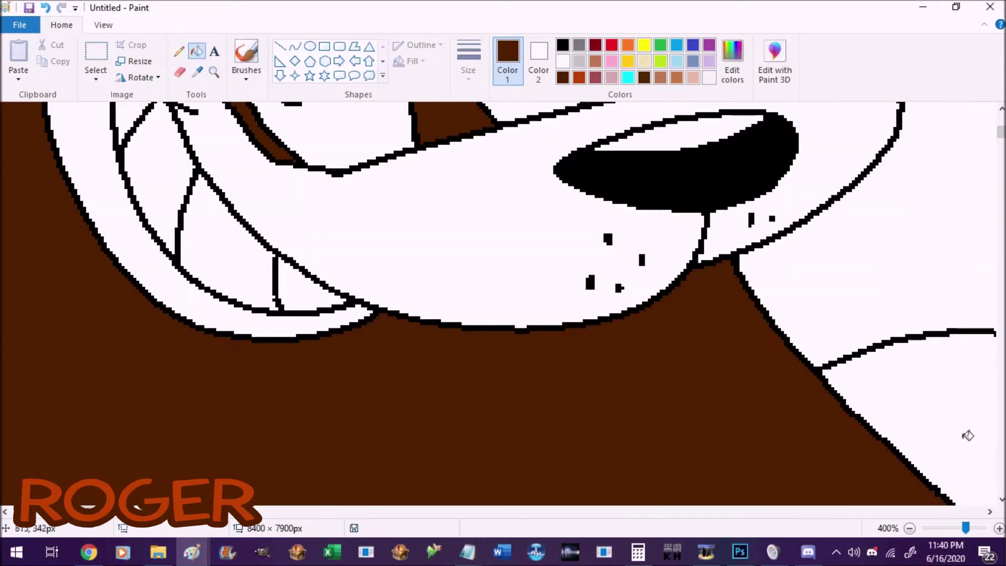
# Step: Fill the muzzle, the cheek area around the mouth and the belly patch with reddish brown
pyautogui.scroll(1, 972, 440)
pyautogui.click(179, 51)
pyautogui.click(563, 44)
pyautogui.click(197, 51)
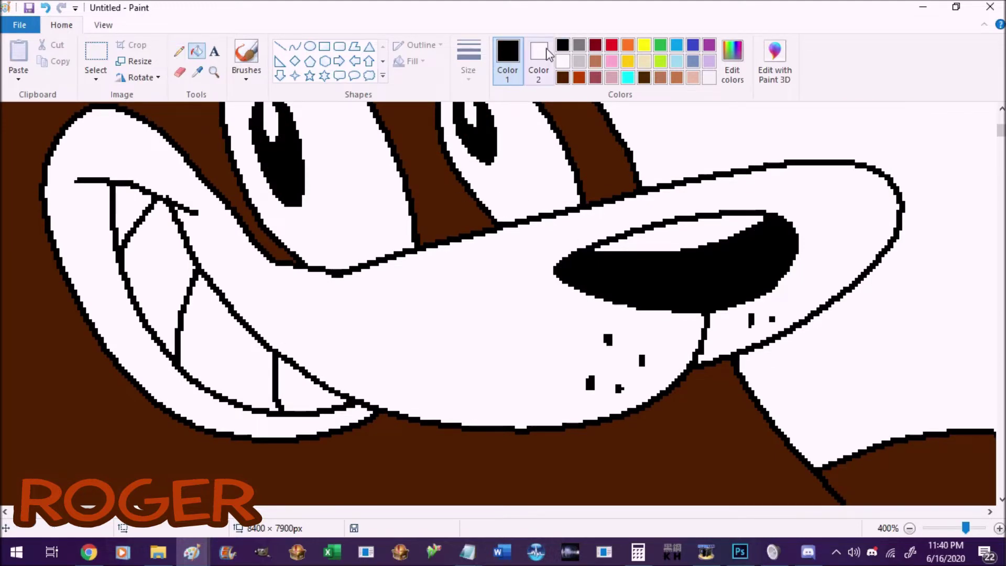
pyautogui.click(579, 78)
pyautogui.click(420, 321)
pyautogui.scroll(-5, 422, 308)
pyautogui.scroll(5, 422, 308)
pyautogui.scroll(-4, 238, 204)
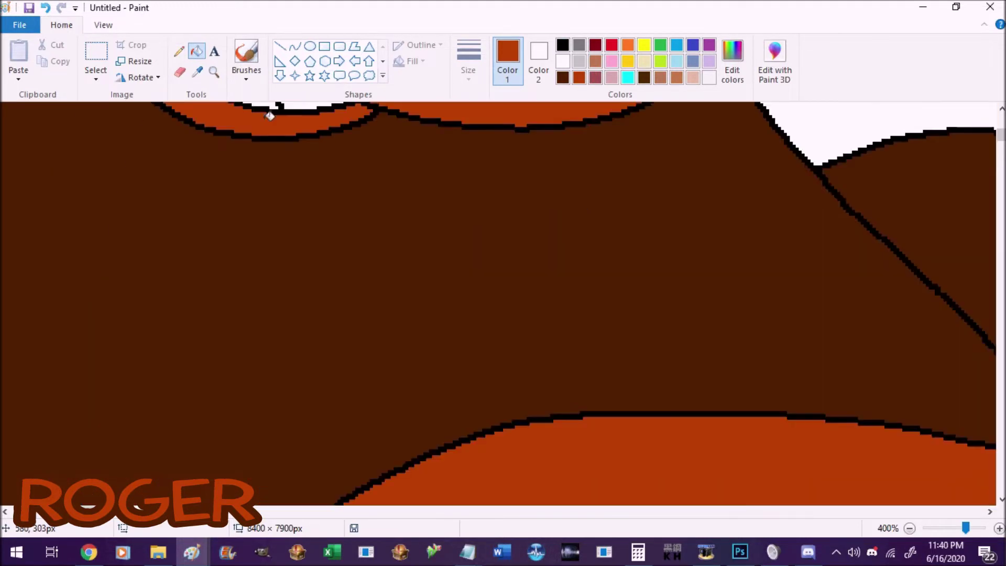
# Step: Fill the tail and the remaining white parts of the body with dark brown
pyautogui.click(214, 72)
pyautogui.rightClick(150, 215)
pyautogui.rightClick(151, 214)
pyautogui.click(146, 217)
pyautogui.scroll(3, 137, 253)
pyautogui.scroll(-4, 138, 252)
pyautogui.click(330, 294)
pyautogui.click(197, 51)
pyautogui.click(563, 77)
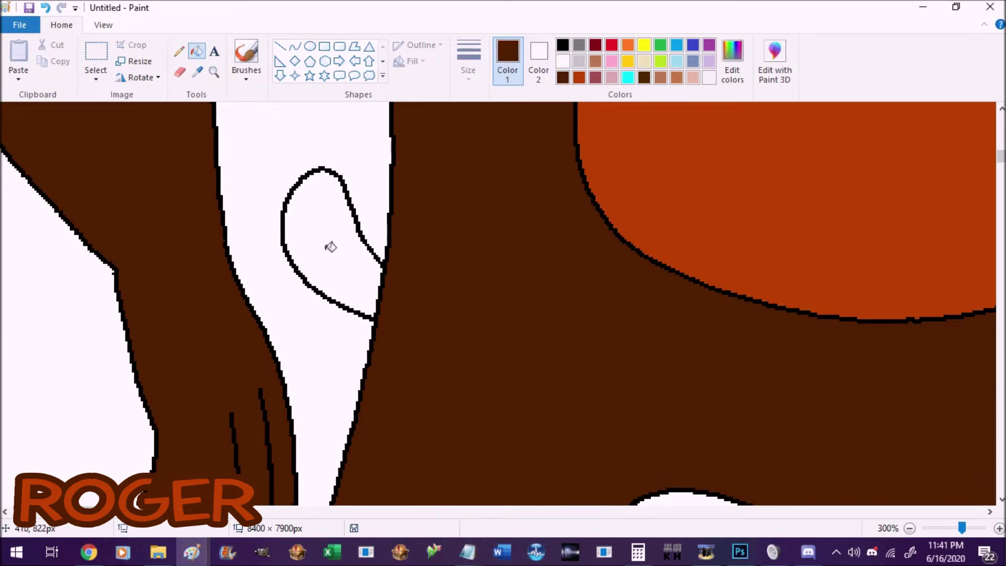
pyautogui.scroll(5, 371, 233)
pyautogui.scroll(-3, 521, 486)
pyautogui.moveTo(79, 511)
pyautogui.mouseDown()
pyautogui.moveTo(129, 511)
pyautogui.moveTo(71, 511)
pyautogui.moveTo(86, 511)
pyautogui.mouseUp()
pyautogui.click(509, 471)
pyautogui.hotkey('ctrl', 'z')
pyautogui.click(531, 470)
pyautogui.click(571, 449)
pyautogui.click(629, 383)
# Step: Add a black detail line on the body and outline a jagged fur collar across the neck and chest in indigo
pyautogui.scroll(4, 154, 458)
pyautogui.click(179, 51)
pyautogui.click(562, 45)
pyautogui.moveTo(554, 283)
pyautogui.mouseDown()
pyautogui.moveTo(559, 456)
pyautogui.moveTo(493, 503)
pyautogui.mouseUp()
pyautogui.scroll(5, 503, 304)
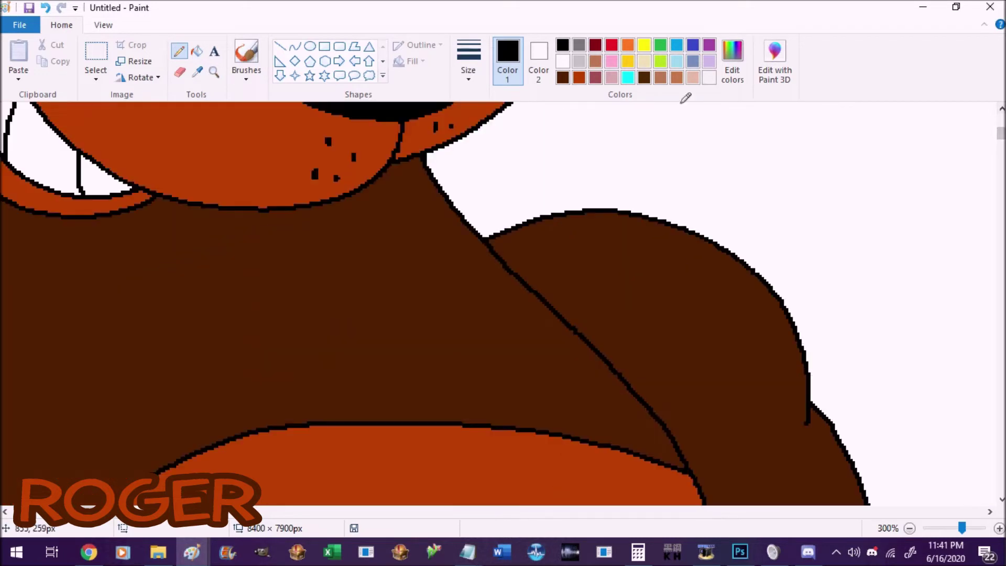
pyautogui.click(693, 45)
pyautogui.moveTo(435, 183)
pyautogui.mouseDown()
pyautogui.moveTo(664, 382)
pyautogui.moveTo(374, 435)
pyautogui.moveTo(126, 440)
pyautogui.moveTo(21, 310)
pyautogui.mouseUp()
# Step: Remove the neck and chest outlines inside the fur collar and fill the collar with dark brown
pyautogui.click(197, 51)
pyautogui.click(562, 77)
pyautogui.rightClick(484, 238)
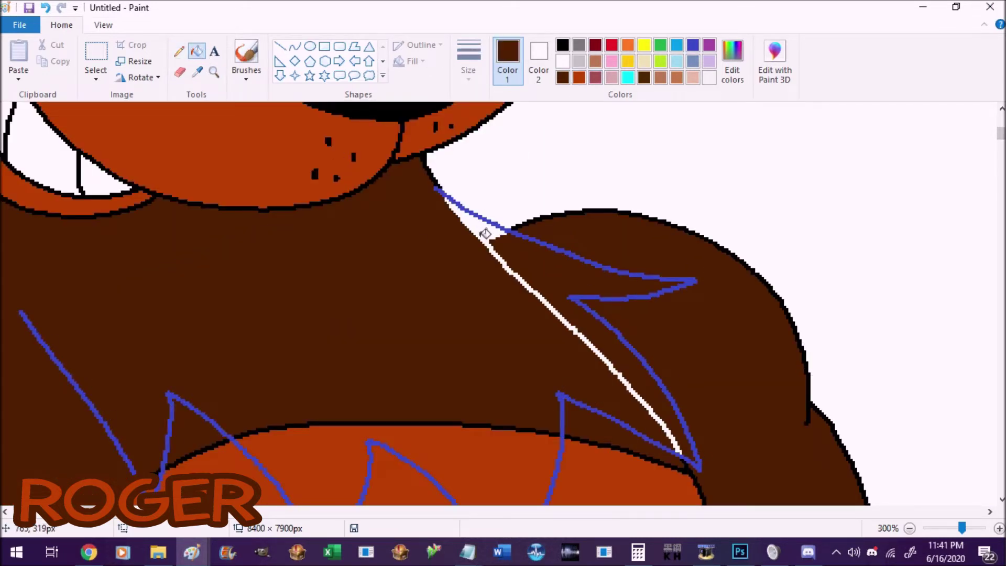
pyautogui.click(484, 237)
pyautogui.scroll(-1, 484, 238)
pyautogui.click(310, 324)
pyautogui.click(309, 346)
pyautogui.scroll(1, 330, 351)
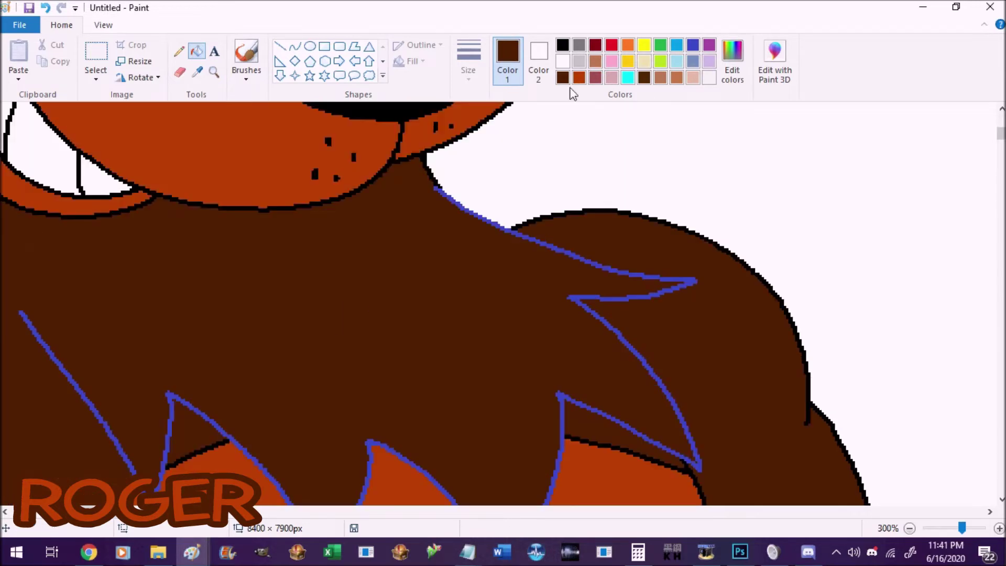
# Step: Recolor the indigo outline of the fur collar black
pyautogui.click(562, 45)
pyautogui.click(466, 209)
pyautogui.scroll(3, 467, 209)
pyautogui.click(213, 72)
pyautogui.rightClick(86, 154)
pyautogui.rightClick(101, 200)
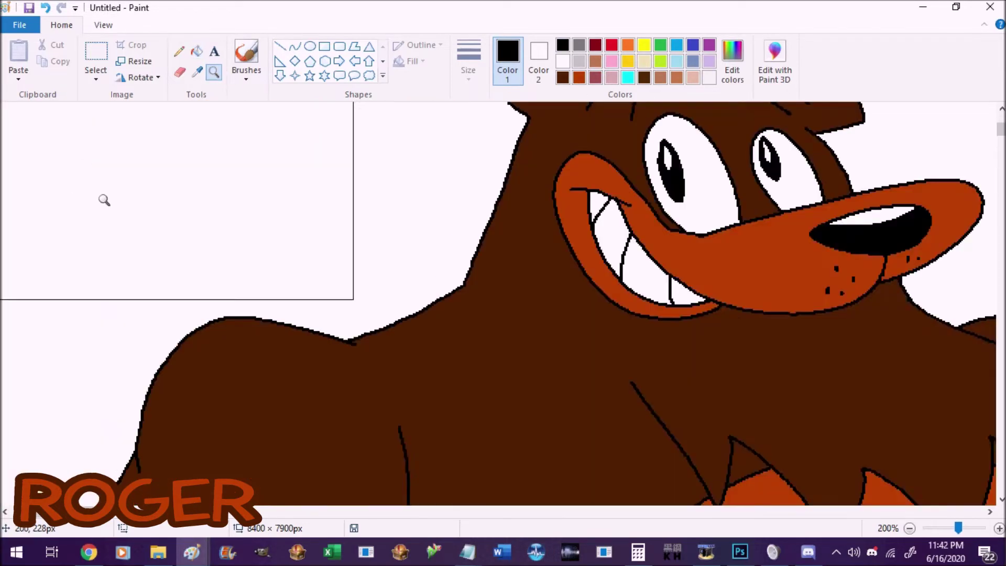
pyautogui.rightClick(45, 198)
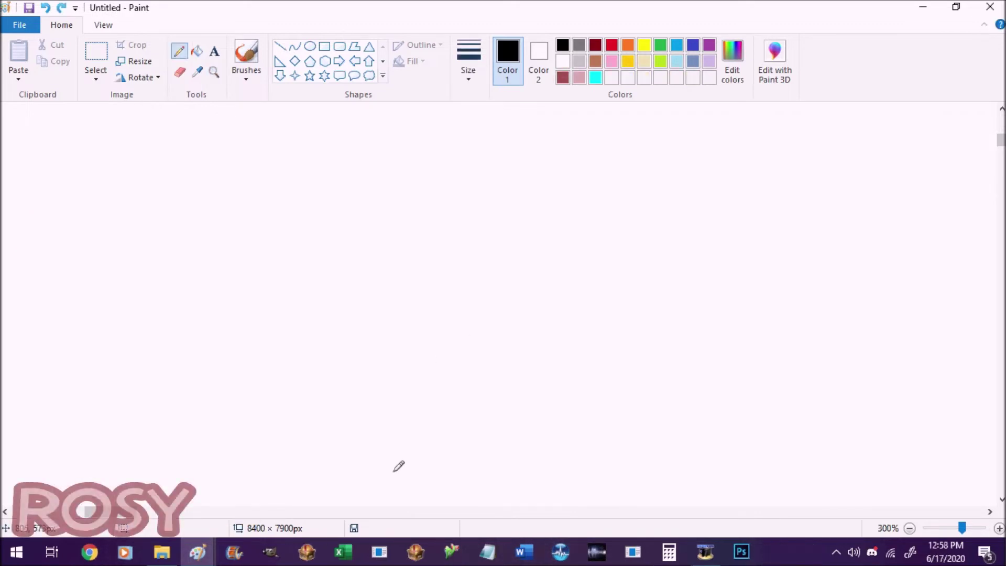
# Step: Draw the head of the second character, Rosy, in black with two ears, a curly fringe and a petalled flower
pyautogui.moveTo(396, 481)
pyautogui.mouseDown()
pyautogui.moveTo(341, 205)
pyautogui.moveTo(433, 141)
pyautogui.moveTo(512, 117)
pyautogui.moveTo(702, 133)
pyautogui.moveTo(490, 217)
pyautogui.moveTo(456, 219)
pyautogui.mouseUp()
pyautogui.moveTo(694, 203)
pyautogui.mouseDown()
pyautogui.moveTo(772, 435)
pyautogui.moveTo(678, 498)
pyautogui.mouseUp()
pyautogui.moveTo(1000, 140)
pyautogui.mouseDown()
pyautogui.moveTo(1000, 126)
pyautogui.moveTo(1000, 139)
pyautogui.mouseUp()
pyautogui.moveTo(584, 140); pyautogui.dragTo(707, 156)
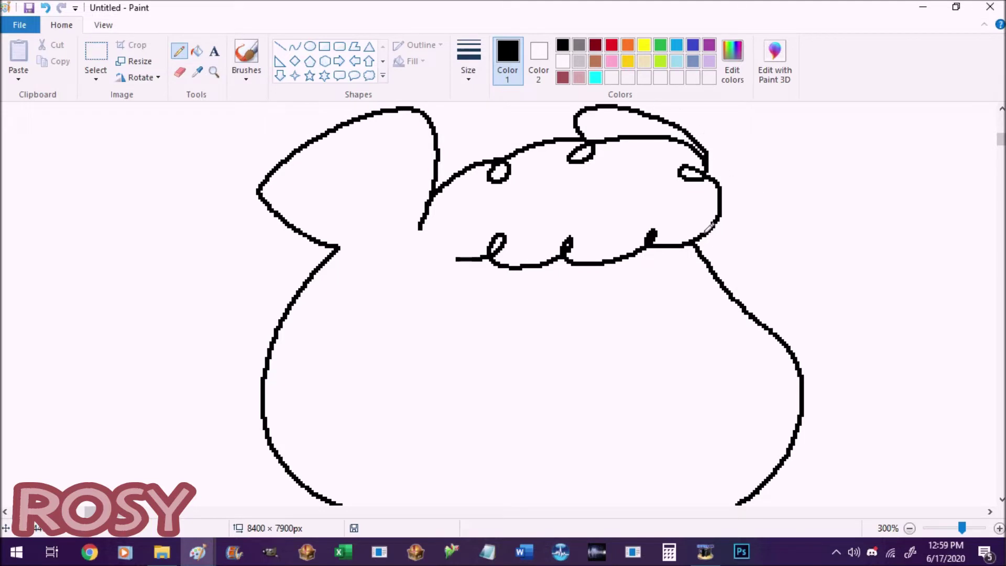
pyautogui.moveTo(731, 291)
pyautogui.mouseDown()
pyautogui.moveTo(747, 234)
pyautogui.moveTo(719, 234)
pyautogui.mouseUp()
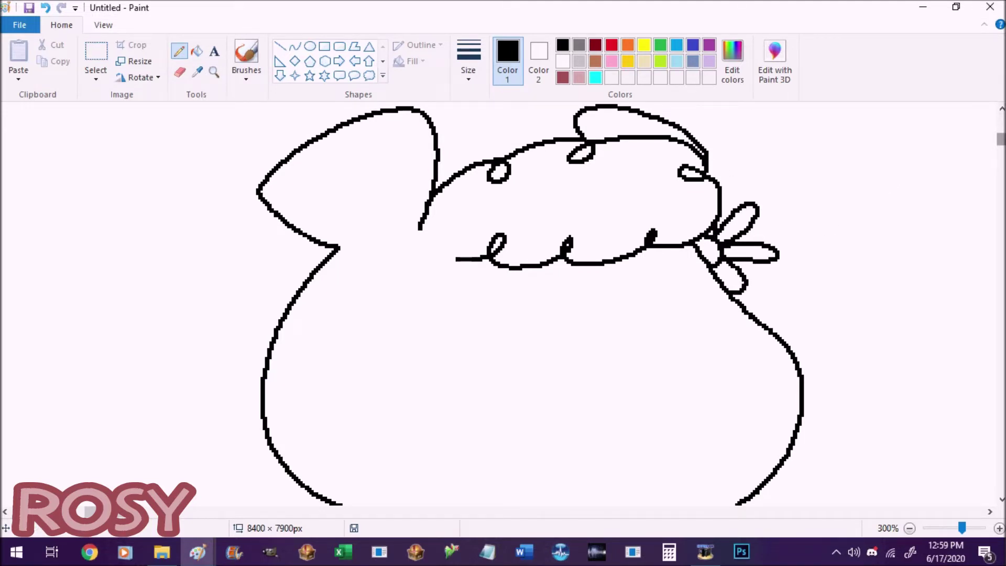
# Step: Draw two slanted oval eyes with lower lids and highlighted pupils, and fill the pupils black
pyautogui.scroll(-3, 524, 304)
pyautogui.moveTo(642, 171)
pyautogui.mouseDown()
pyautogui.moveTo(674, 231)
pyautogui.moveTo(653, 163)
pyautogui.moveTo(640, 177)
pyautogui.mouseUp()
pyautogui.moveTo(533, 182)
pyautogui.mouseDown()
pyautogui.moveTo(568, 264)
pyautogui.moveTo(570, 164)
pyautogui.mouseUp()
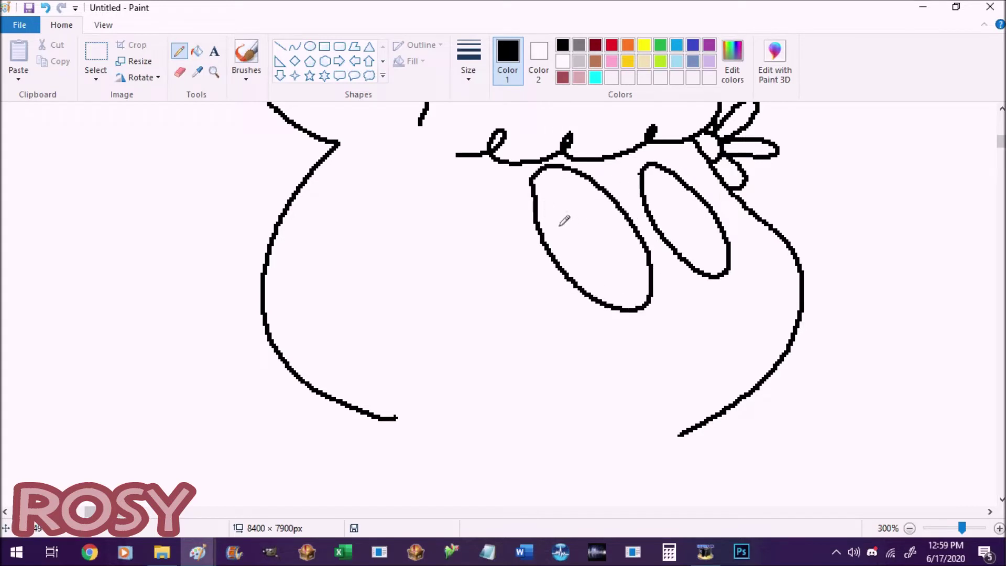
pyautogui.moveTo(580, 268); pyautogui.dragTo(567, 217)
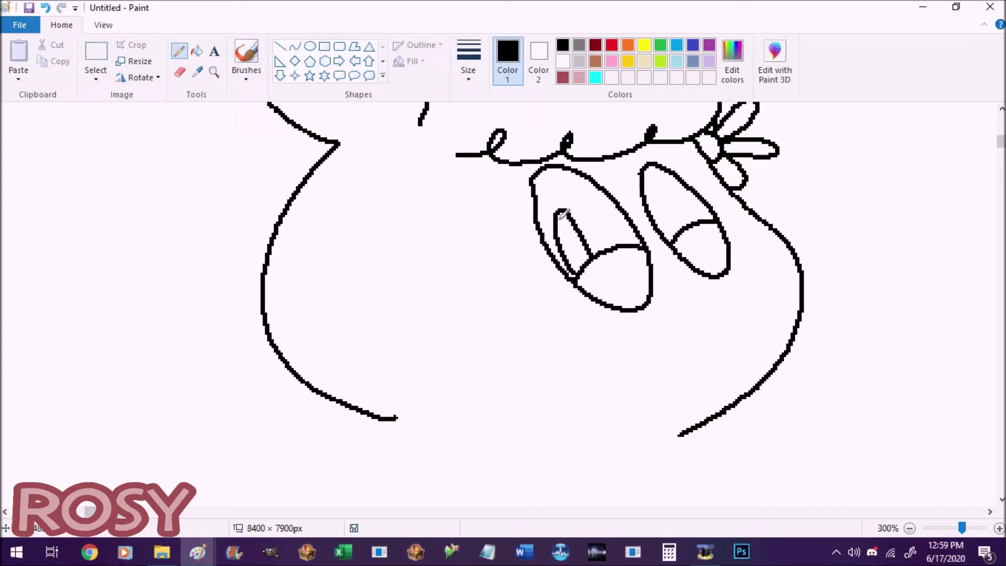
pyautogui.hotkey('ctrl', 'z')
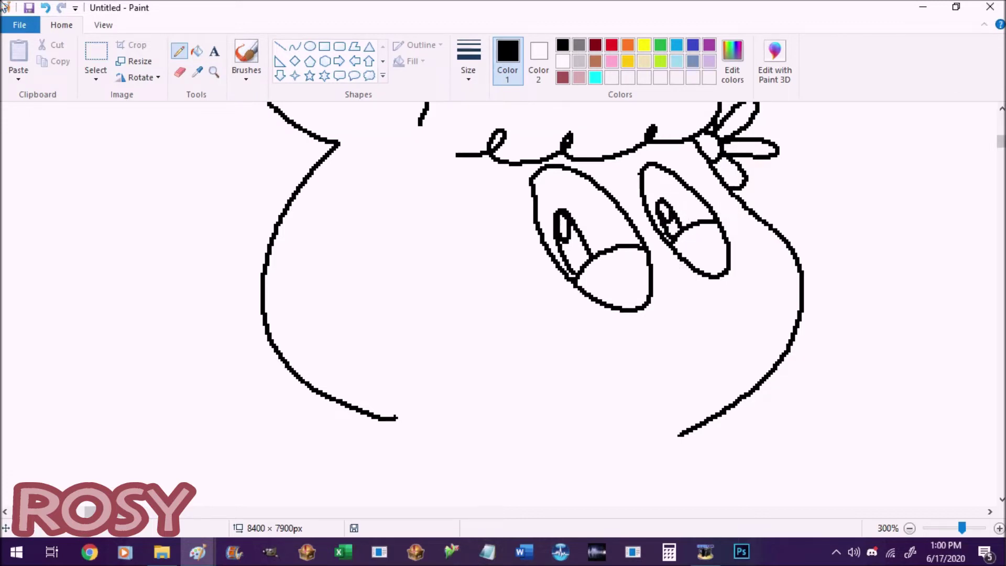
pyautogui.click(197, 52)
pyautogui.click(564, 237)
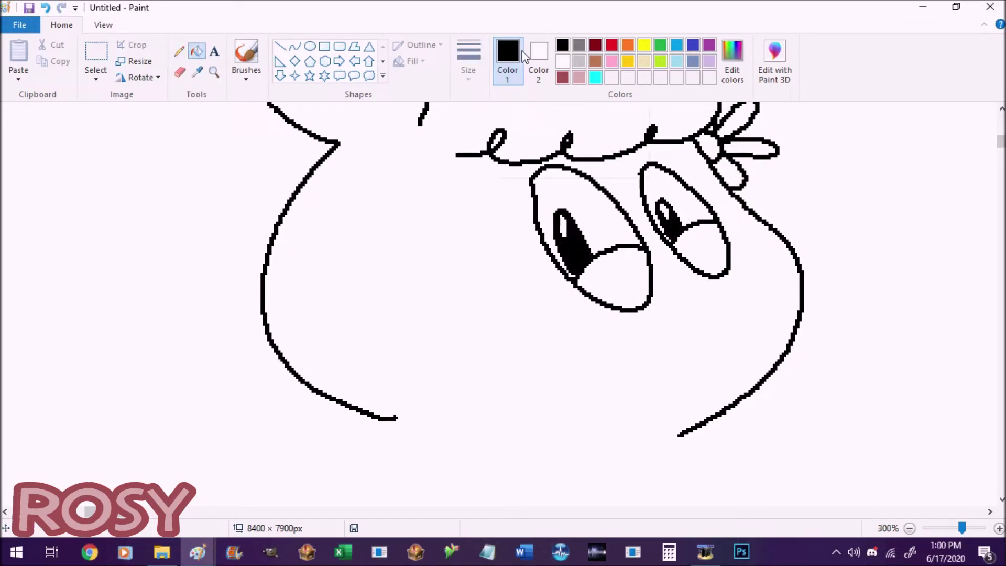
# Step: Outline an iris around each pupil in cyan and fill both irises with the same cyan
pyautogui.click(178, 51)
pyautogui.click(596, 78)
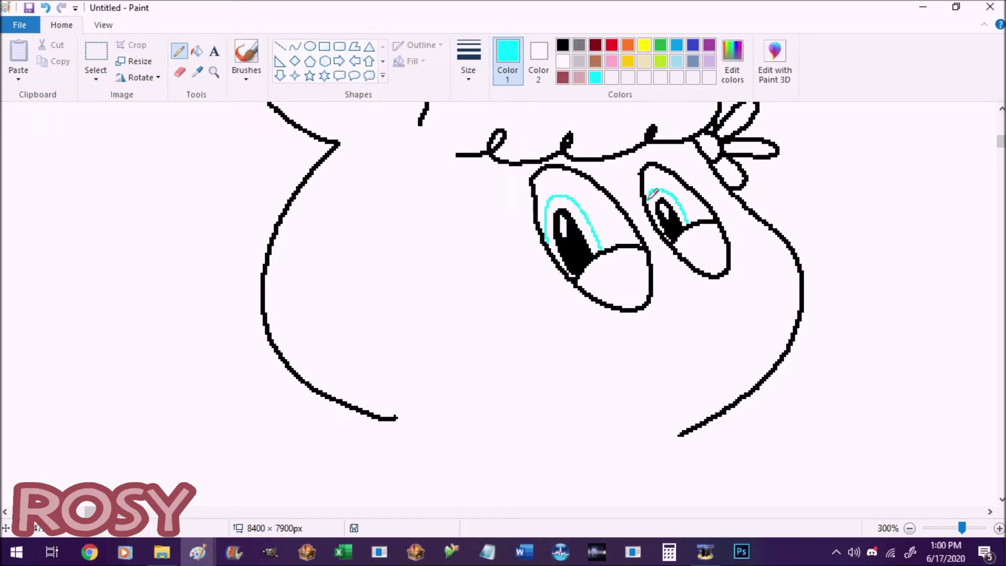
pyautogui.click(562, 45)
pyautogui.click(197, 51)
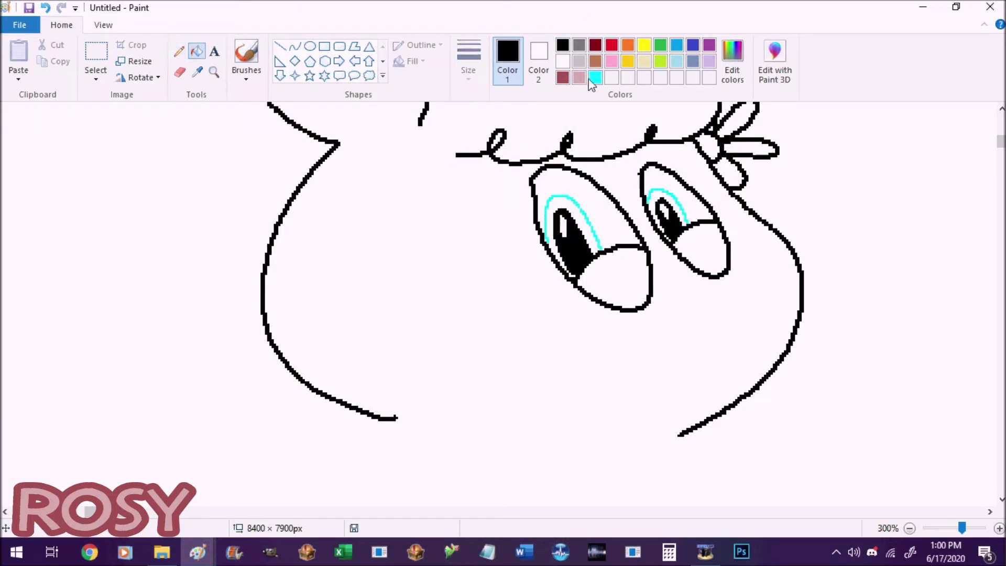
pyautogui.click(595, 78)
pyautogui.click(569, 266)
pyautogui.click(675, 202)
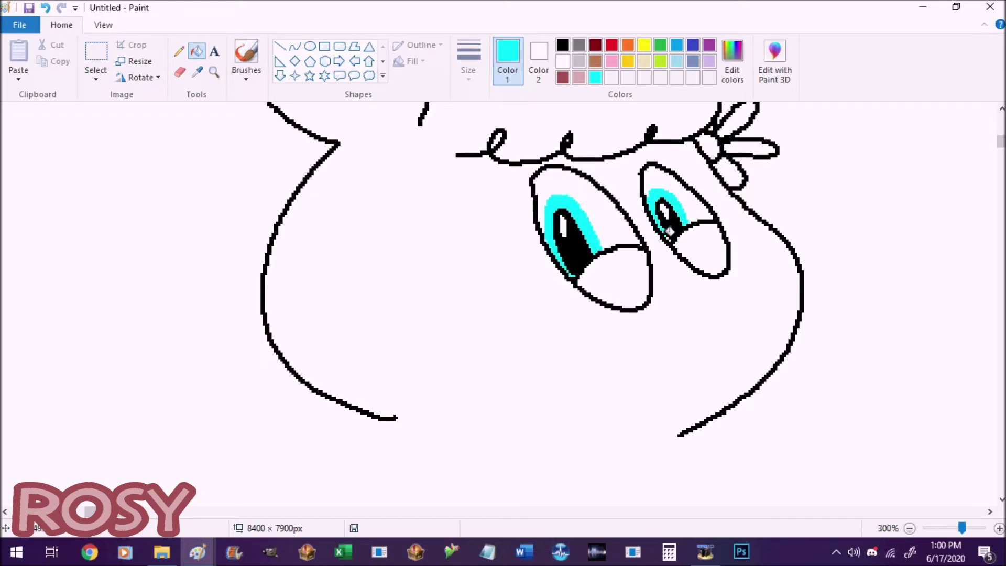
# Step: Fill the lower lids of both eyes with dark rose
pyautogui.click(563, 78)
pyautogui.click(623, 275)
pyautogui.click(725, 236)
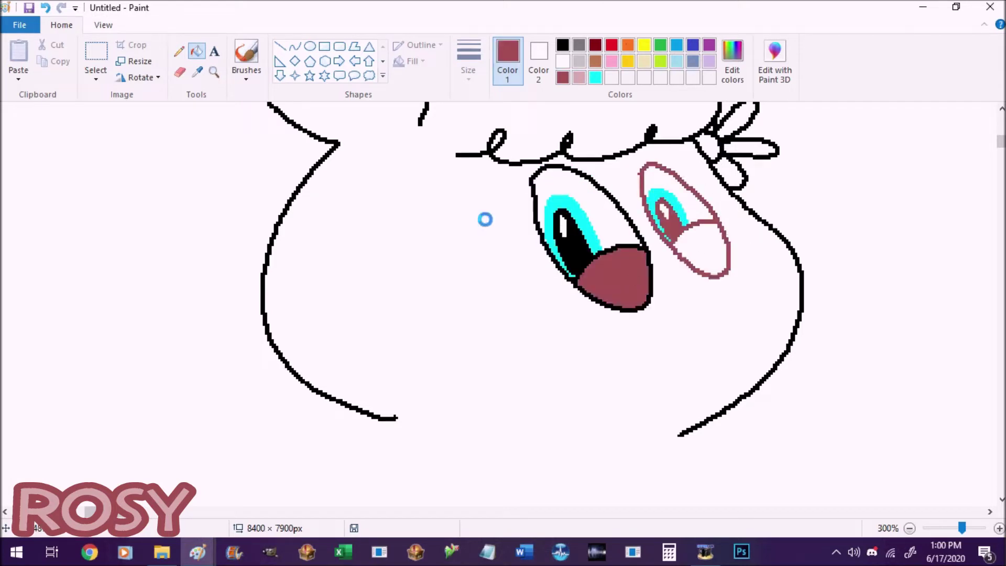
pyautogui.hotkey('ctrl', 'z')
pyautogui.click(717, 250)
# Step: Sketch the muzzle with its nose and an open smiling mouth with a tongue, using the Pencil in indigo
pyautogui.click(179, 50)
pyautogui.click(693, 45)
pyautogui.hotkey('ctrl', 'z')
pyautogui.click(468, 60)
pyautogui.click(502, 162)
pyautogui.moveTo(574, 302)
pyautogui.mouseDown()
pyautogui.moveTo(598, 283)
pyautogui.moveTo(732, 317)
pyautogui.moveTo(726, 282)
pyautogui.moveTo(516, 299)
pyautogui.moveTo(607, 371)
pyautogui.mouseUp()
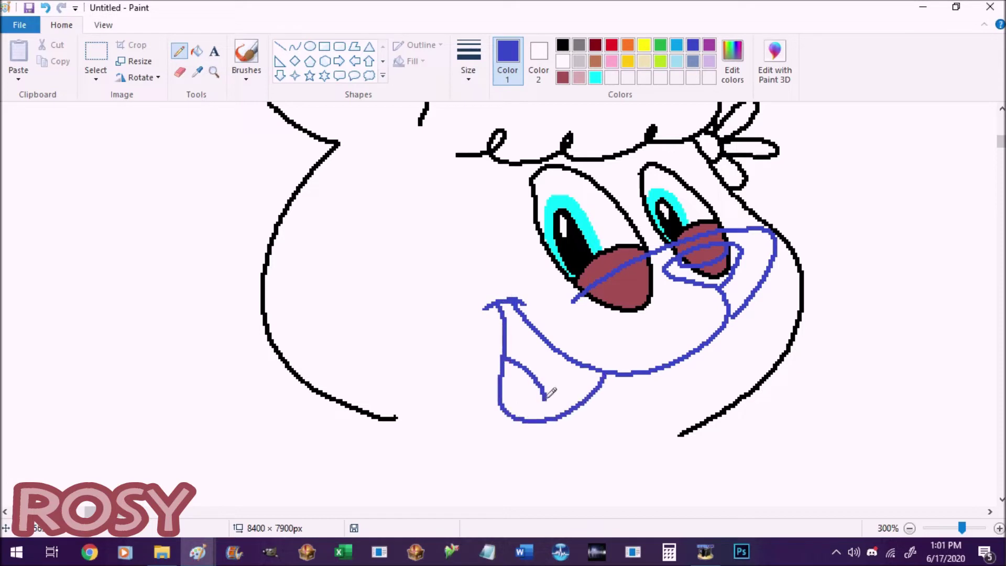
pyautogui.moveTo(576, 296)
pyautogui.mouseDown()
pyautogui.moveTo(464, 302)
pyautogui.moveTo(574, 430)
pyautogui.moveTo(634, 372)
pyautogui.mouseUp()
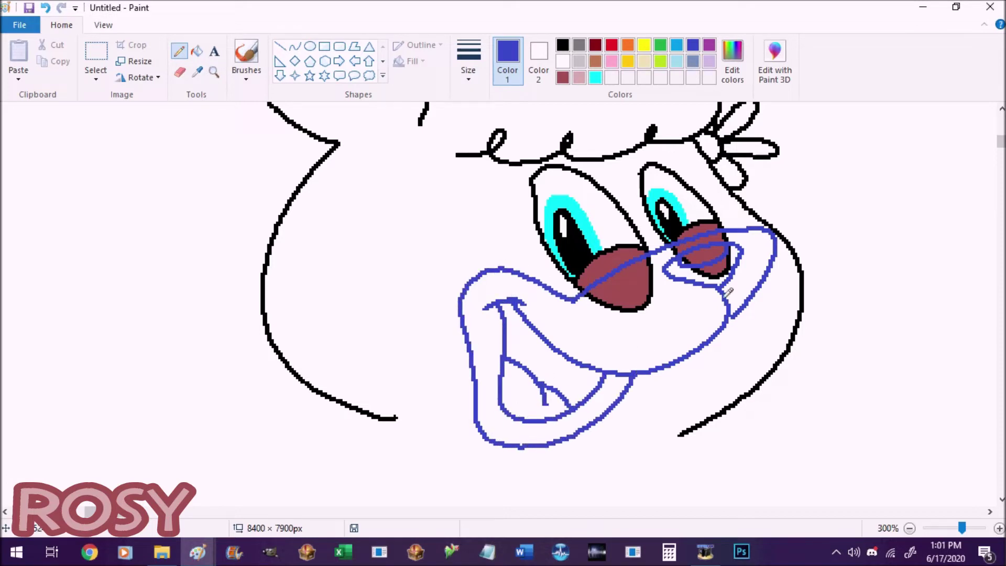
# Step: Fill the muzzle with light dusty pink over the overlapping eye parts, and turn the nose and muzzle outlines black
pyautogui.click(196, 51)
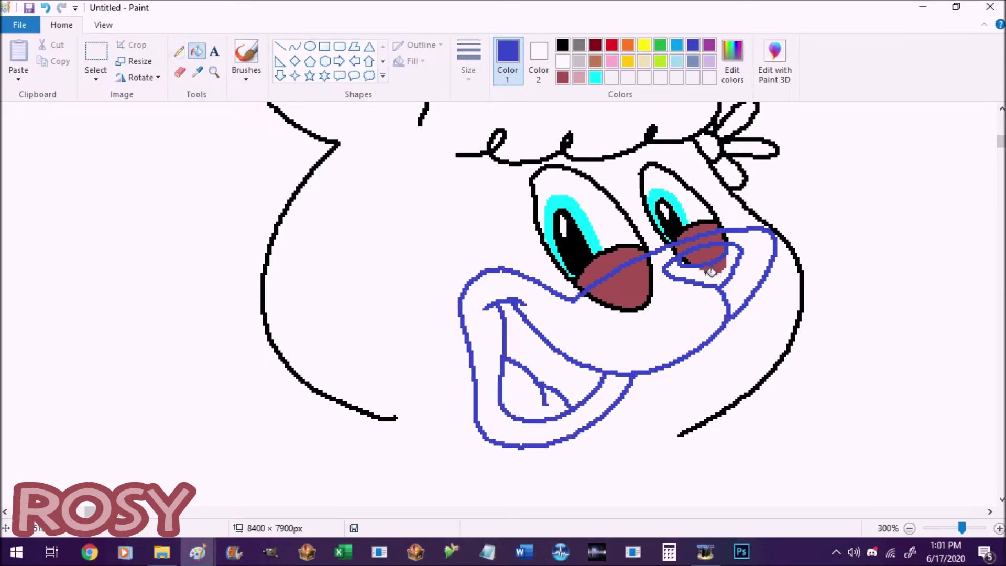
pyautogui.click(679, 257)
pyautogui.click(579, 77)
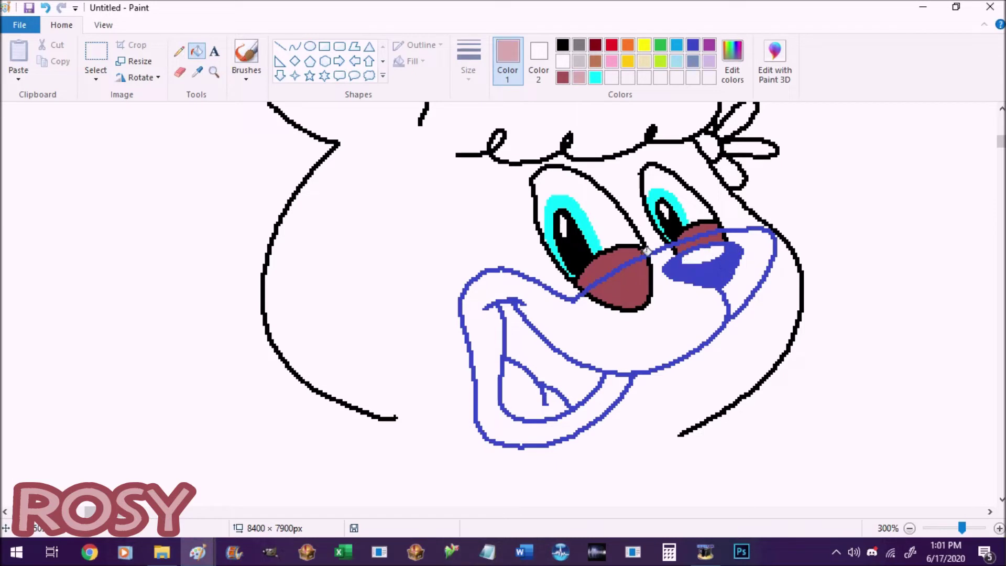
pyautogui.click(562, 45)
pyautogui.click(197, 72)
pyautogui.rightClick(702, 241)
pyautogui.rightClick(624, 285)
pyautogui.click(691, 242)
pyautogui.rightClick(681, 246)
pyautogui.rightClick(661, 275)
pyautogui.rightClick(736, 288)
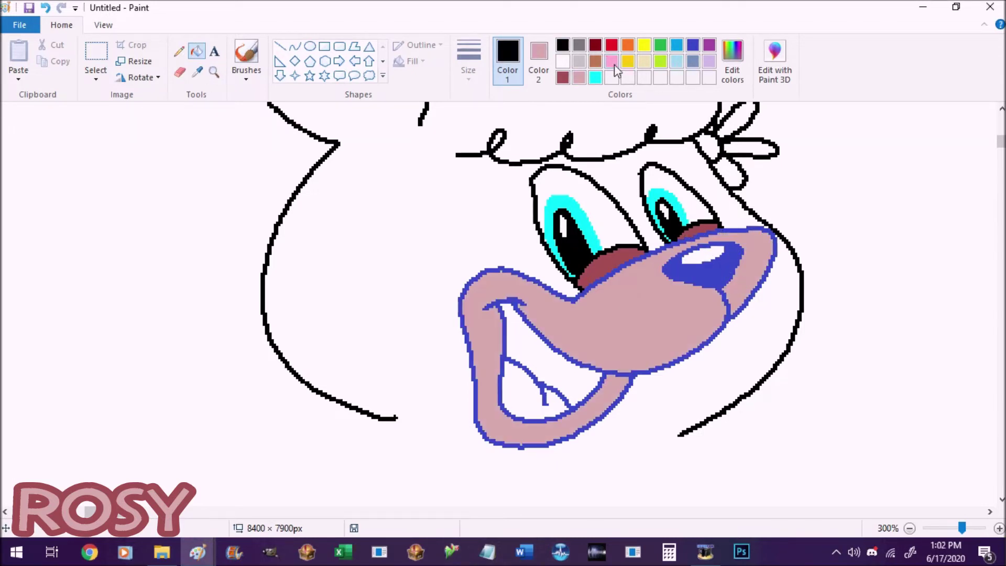
pyautogui.click(736, 279)
# Step: Fill the inside of the mouth with dark red and the tongue with red
pyautogui.click(595, 46)
pyautogui.click(563, 377)
pyautogui.click(610, 47)
pyautogui.click(532, 399)
# Step: Fill the center of the flower on the head with yellow
pyautogui.scroll(1, 492, 252)
pyautogui.click(644, 45)
pyautogui.click(707, 245)
# Step: Draw both sides of the neck and the bulging right side of the upper torso with the black Pencil
pyautogui.click(562, 45)
pyautogui.scroll(-3, 545, 252)
pyautogui.click(178, 51)
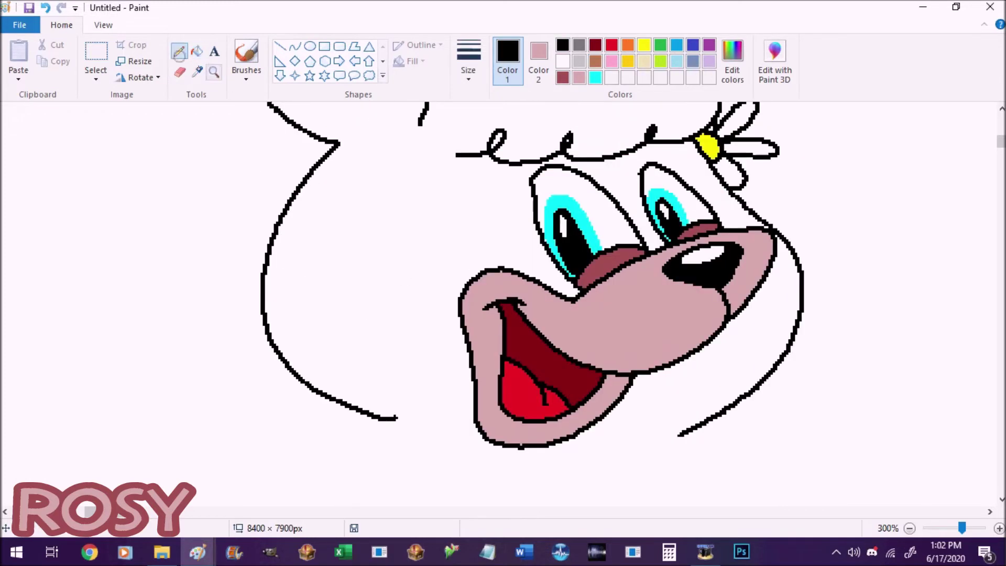
pyautogui.scroll(-6, 372, 220)
pyautogui.moveTo(366, 215); pyautogui.dragTo(382, 309)
pyautogui.moveTo(701, 226); pyautogui.dragTo(706, 242)
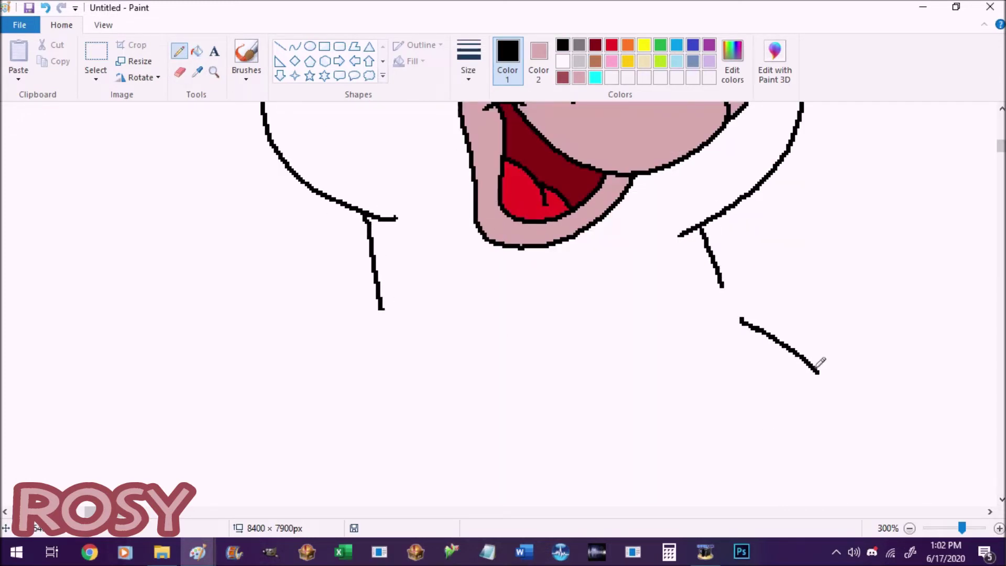
pyautogui.moveTo(783, 344); pyautogui.dragTo(834, 522)
pyautogui.click(1000, 499)
pyautogui.moveTo(838, 321); pyautogui.dragTo(729, 504)
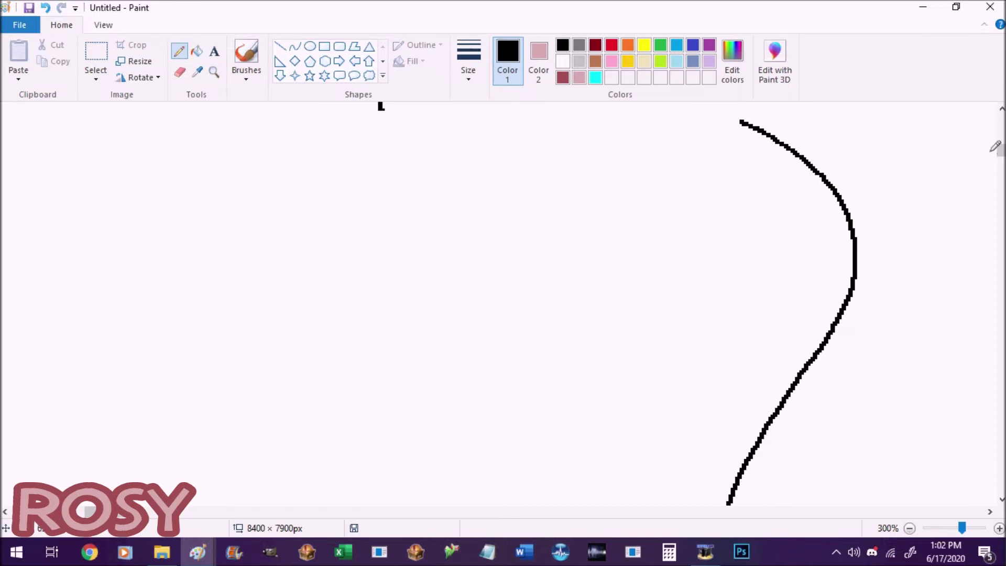
# Step: Draw the left body contour in black from the neck over the hip down to the ankle
pyautogui.scroll(3, 985, 149)
pyautogui.moveTo(377, 189)
pyautogui.mouseDown()
pyautogui.moveTo(397, 342)
pyautogui.moveTo(399, 505)
pyautogui.mouseUp()
pyautogui.hotkey('ctrl', 'z')
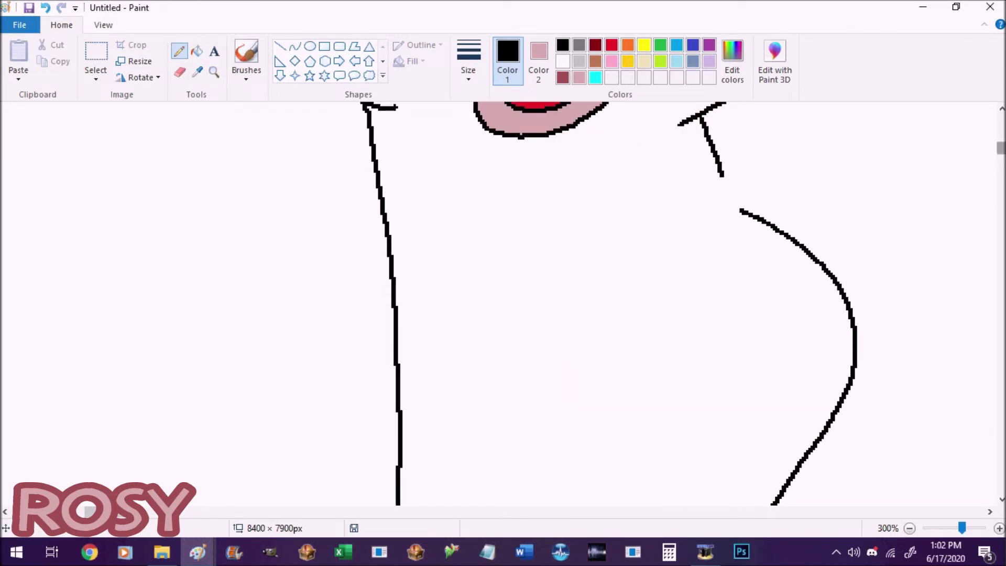
pyautogui.moveTo(1001, 148); pyautogui.dragTo(1001, 156)
pyautogui.moveTo(396, 195)
pyautogui.mouseDown()
pyautogui.moveTo(274, 258)
pyautogui.moveTo(174, 440)
pyautogui.mouseUp()
pyautogui.scroll(-9, 213, 171)
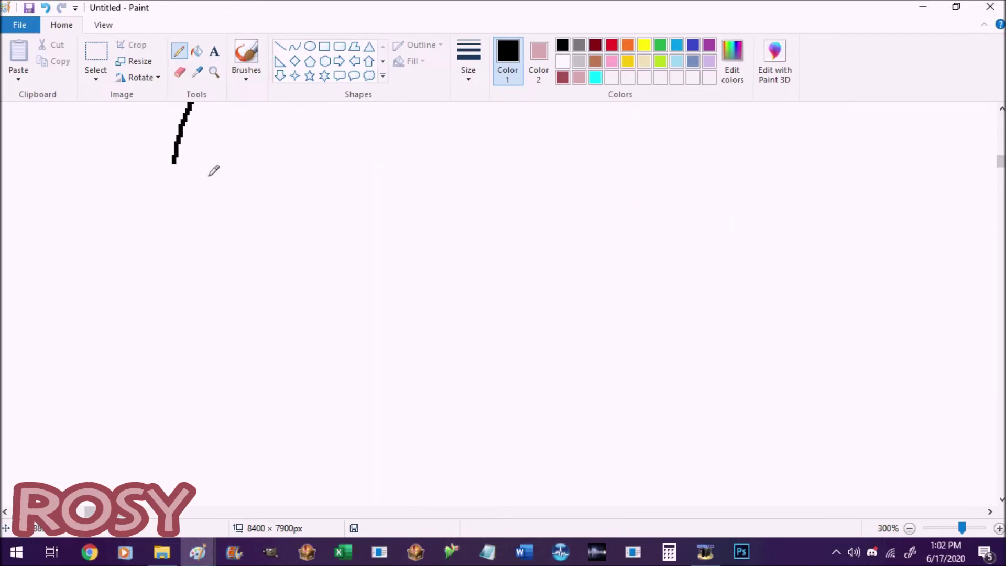
pyautogui.moveTo(177, 176); pyautogui.dragTo(274, 504)
pyautogui.scroll(-13, 274, 504)
pyautogui.moveTo(281, 103)
pyautogui.mouseDown()
pyautogui.moveTo(389, 305)
pyautogui.moveTo(436, 426)
pyautogui.mouseUp()
# Step: Draw the left foot and the inner edge of the left leg in black
pyautogui.scroll(-3, 436, 426)
pyautogui.moveTo(434, 325)
pyautogui.mouseDown()
pyautogui.moveTo(341, 411)
pyautogui.moveTo(472, 366)
pyautogui.moveTo(507, 327)
pyautogui.moveTo(511, 102)
pyautogui.mouseUp()
pyautogui.hotkey('ctrl', 'z')
pyautogui.moveTo(508, 326); pyautogui.dragTo(537, 102)
pyautogui.scroll(12, 566, 472)
pyautogui.moveTo(539, 488); pyautogui.dragTo(584, 172)
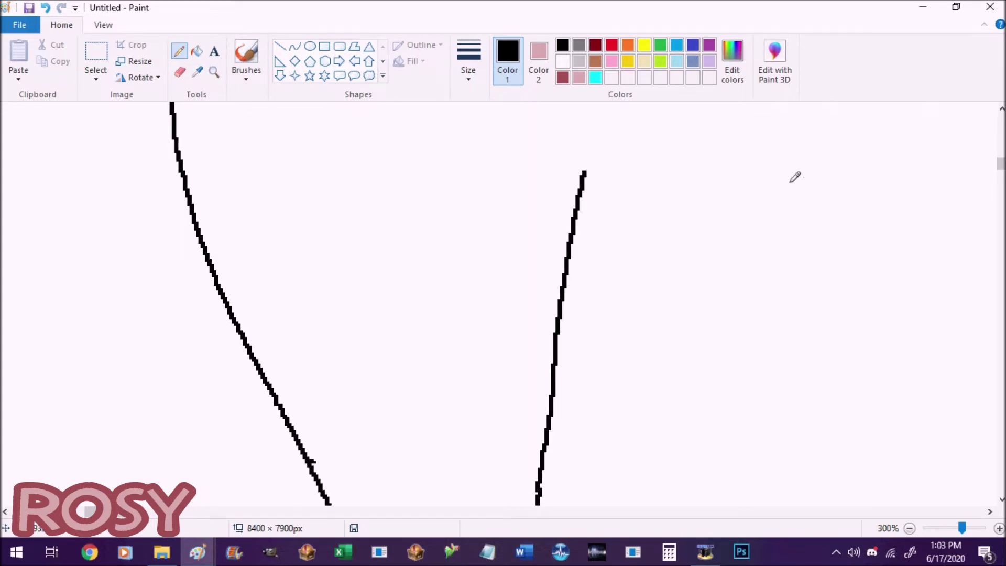
# Step: Draw the right hip and the outer edge of the right thigh in black
pyautogui.moveTo(1000, 163); pyautogui.dragTo(1000, 156)
pyautogui.moveTo(740, 116)
pyautogui.mouseDown()
pyautogui.moveTo(822, 256)
pyautogui.moveTo(842, 470)
pyautogui.mouseUp()
pyautogui.moveTo(1000, 156)
pyautogui.mouseDown()
pyautogui.moveTo(1001, 134)
pyautogui.moveTo(1000, 162)
pyautogui.mouseUp()
pyautogui.moveTo(827, 294); pyautogui.dragTo(768, 489)
pyautogui.moveTo(1000, 162); pyautogui.dragTo(1001, 169)
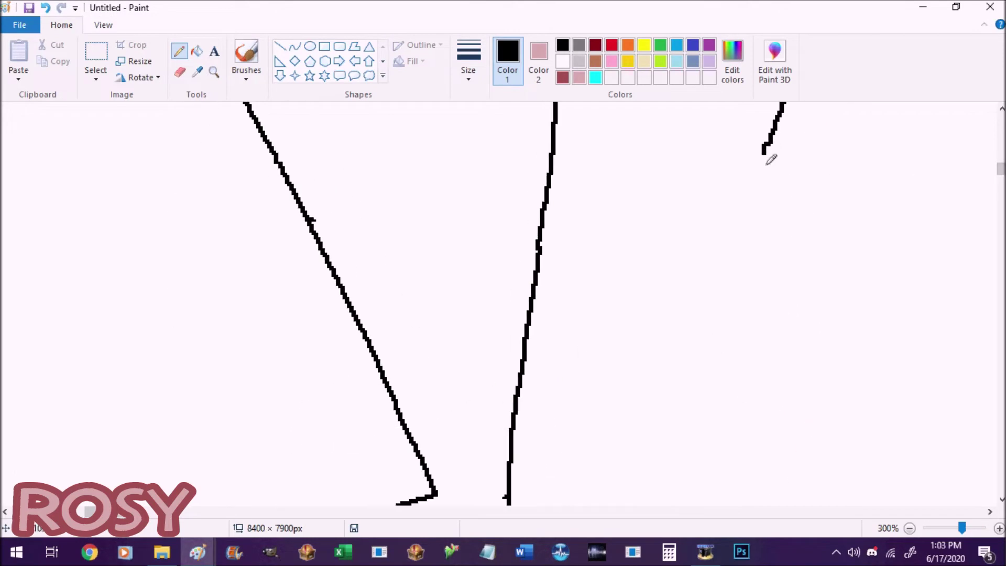
pyautogui.scroll(7, 841, 186)
pyautogui.moveTo(728, 424); pyautogui.dragTo(689, 501)
pyautogui.scroll(1, 690, 498)
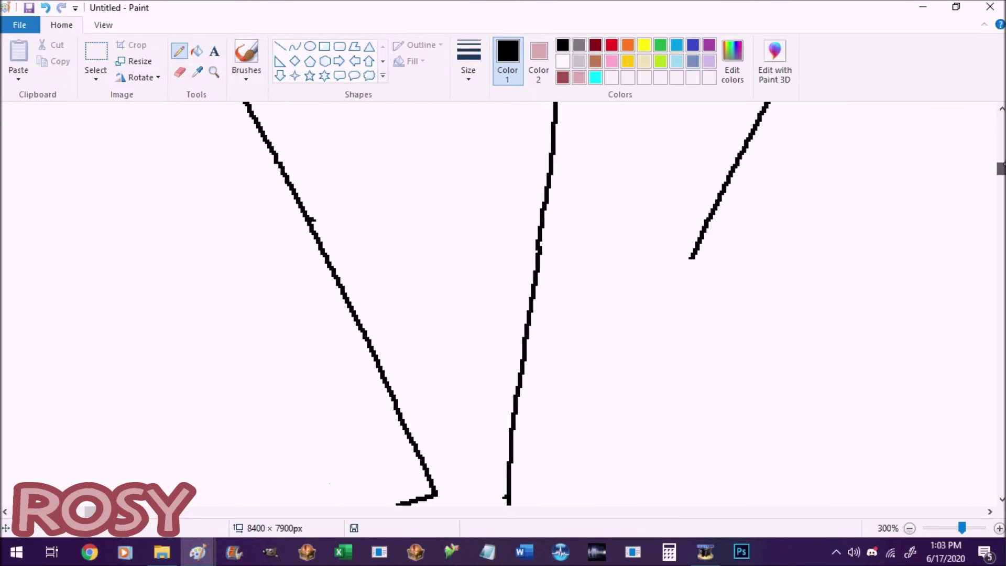
pyautogui.scroll(-5, 699, 141)
# Step: Draw the lower right leg and its foot in black
pyautogui.moveTo(688, 130)
pyautogui.mouseDown()
pyautogui.moveTo(584, 314)
pyautogui.moveTo(567, 346)
pyautogui.mouseUp()
pyautogui.moveTo(566, 346)
pyautogui.mouseDown()
pyautogui.moveTo(611, 346)
pyautogui.moveTo(696, 399)
pyautogui.mouseUp()
pyautogui.moveTo(690, 383)
pyautogui.mouseDown()
pyautogui.moveTo(674, 373)
pyautogui.moveTo(680, 413)
pyautogui.mouseUp()
pyautogui.moveTo(680, 413); pyautogui.dragTo(509, 372)
# Step: Draw a small rounded shape near the left hip and a large rounded chest contour with small fur ticks
pyautogui.moveTo(1000, 171); pyautogui.dragTo(997, 157)
pyautogui.moveTo(307, 229); pyautogui.dragTo(277, 321)
pyautogui.moveTo(997, 153); pyautogui.dragTo(997, 149)
pyautogui.moveTo(790, 201)
pyautogui.mouseDown()
pyautogui.moveTo(713, 239)
pyautogui.moveTo(685, 429)
pyautogui.moveTo(831, 381)
pyautogui.mouseUp()
pyautogui.moveTo(738, 264); pyautogui.dragTo(717, 362)
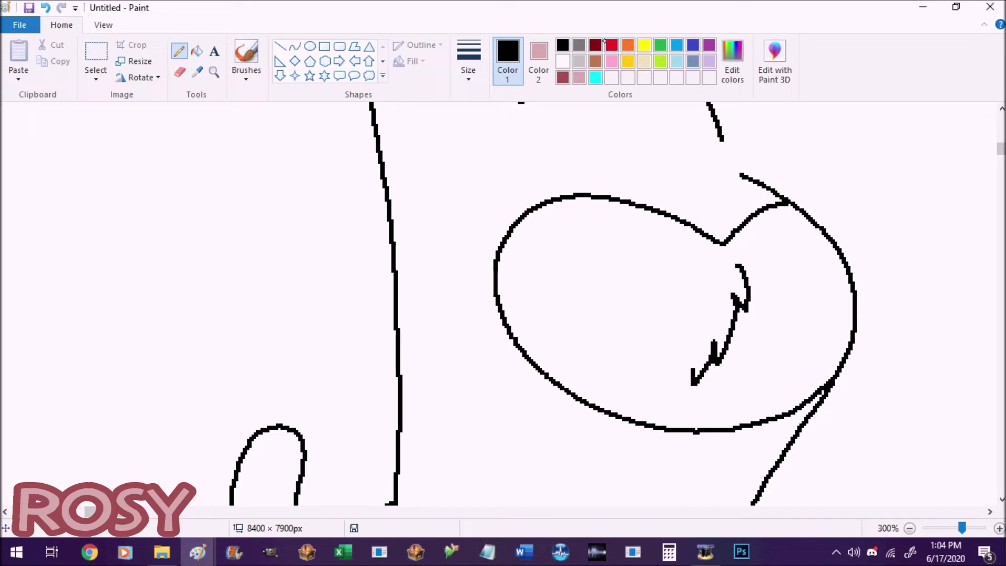
# Step: Sketch both edges of the bent left arm in light blue beside the torso
pyautogui.hscroll(-3, 736, 112)
pyautogui.moveTo(730, 118)
pyautogui.mouseDown()
pyautogui.moveTo(592, 136)
pyautogui.moveTo(432, 504)
pyautogui.mouseUp()
pyautogui.moveTo(744, 257); pyautogui.dragTo(523, 410)
pyautogui.scroll(-3, 884, 179)
pyautogui.moveTo(435, 323); pyautogui.dragTo(527, 416)
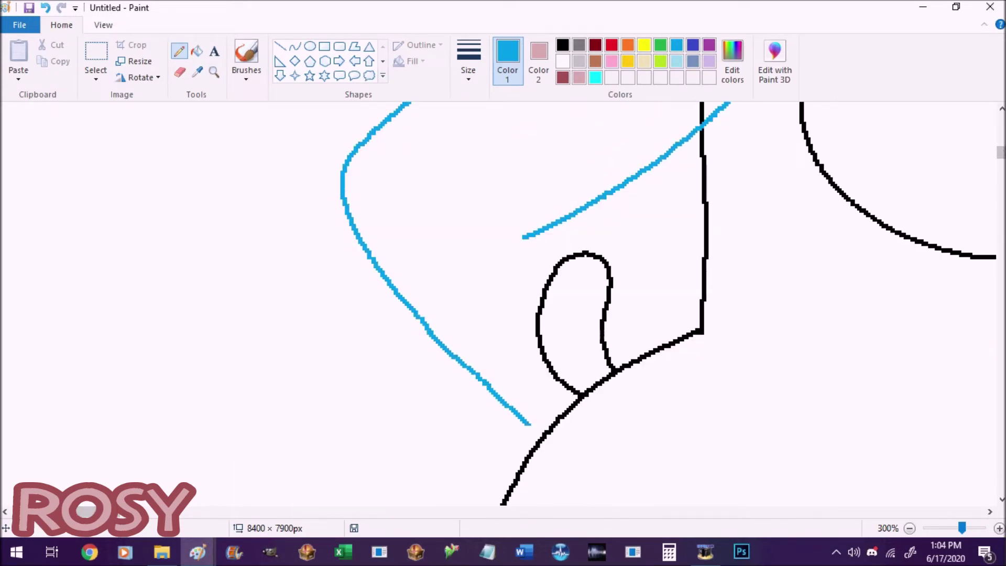
# Step: Sketch the left hand with its fingers and thumb in light blue, joined to the forearm at the hip
pyautogui.scroll(-3, 528, 415)
pyautogui.moveTo(529, 224); pyautogui.dragTo(477, 401)
pyautogui.moveTo(500, 284); pyautogui.dragTo(506, 416)
pyautogui.moveTo(518, 303)
pyautogui.mouseDown()
pyautogui.moveTo(512, 404)
pyautogui.moveTo(603, 253)
pyautogui.mouseUp()
pyautogui.scroll(2, 600, 255)
pyautogui.moveTo(548, 163)
pyautogui.mouseDown()
pyautogui.moveTo(614, 335)
pyautogui.moveTo(684, 419)
pyautogui.moveTo(610, 374)
pyautogui.mouseUp()
# Step: Remove the body lines overlapping the left arm and hand, and recolor the arm and hand outline black
pyautogui.click(562, 46)
pyautogui.click(197, 51)
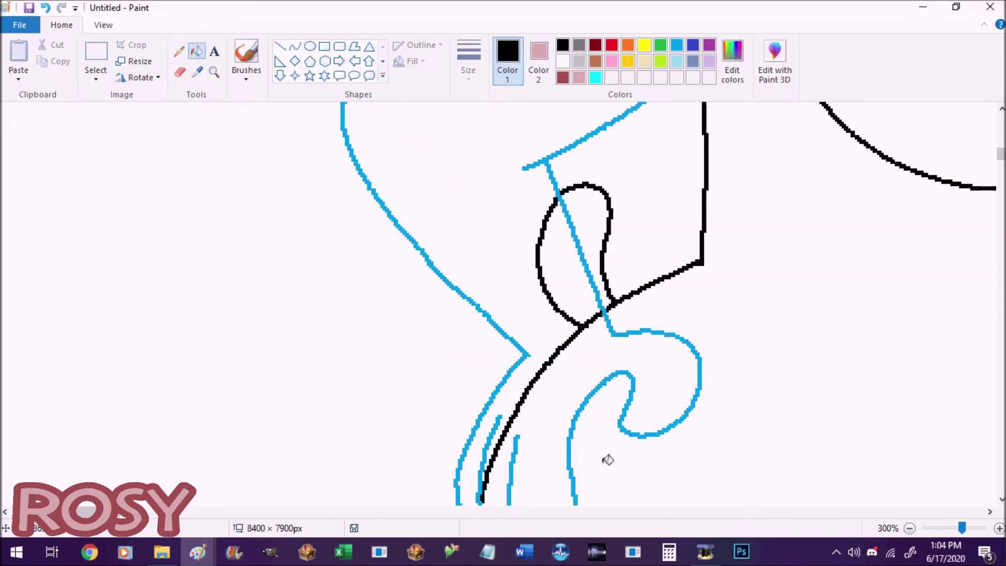
pyautogui.click(551, 420)
pyautogui.rightClick(550, 419)
pyautogui.click(197, 72)
pyautogui.rightClick(258, 164)
pyautogui.click(550, 377)
pyautogui.rightClick(550, 377)
pyautogui.scroll(-1, 550, 377)
pyautogui.scroll(4, 479, 421)
pyautogui.rightClick(697, 246)
pyautogui.click(681, 375)
pyautogui.scroll(-1, 561, 369)
# Step: Close the gap at the neck with a dark rose line and fill Rosy's body with dark rose
pyautogui.moveTo(97, 516); pyautogui.dragTo(150, 519)
pyautogui.scroll(1, 152, 516)
pyautogui.click(177, 59)
pyautogui.click(562, 78)
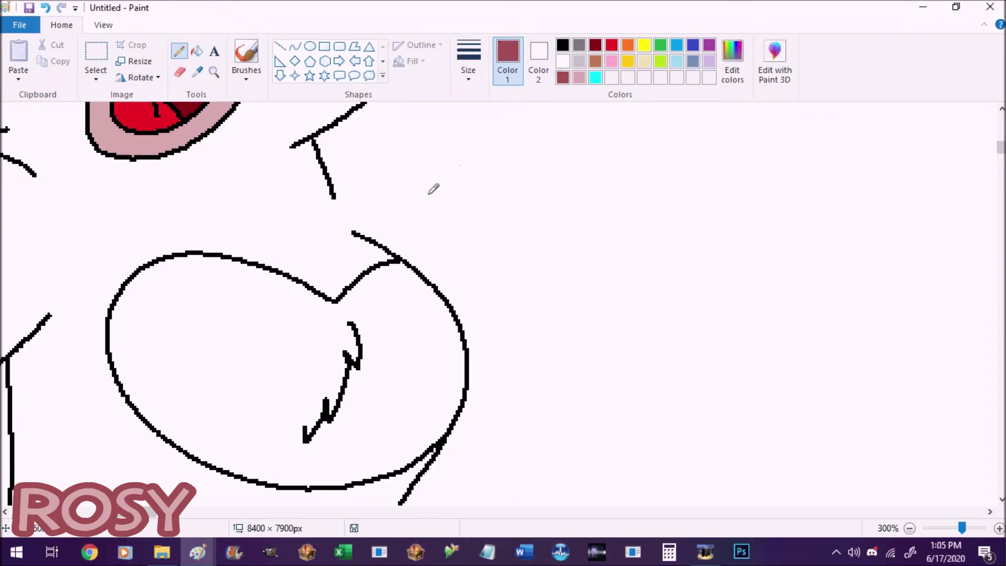
pyautogui.click(196, 51)
pyautogui.click(309, 220)
pyautogui.scroll(-1, 384, 337)
pyautogui.click(436, 345)
pyautogui.hotkey('ctrl', 'z')
pyautogui.scroll(-3, 345, 319)
pyautogui.hscroll(-4, 332, 378)
pyautogui.scroll(8, 331, 378)
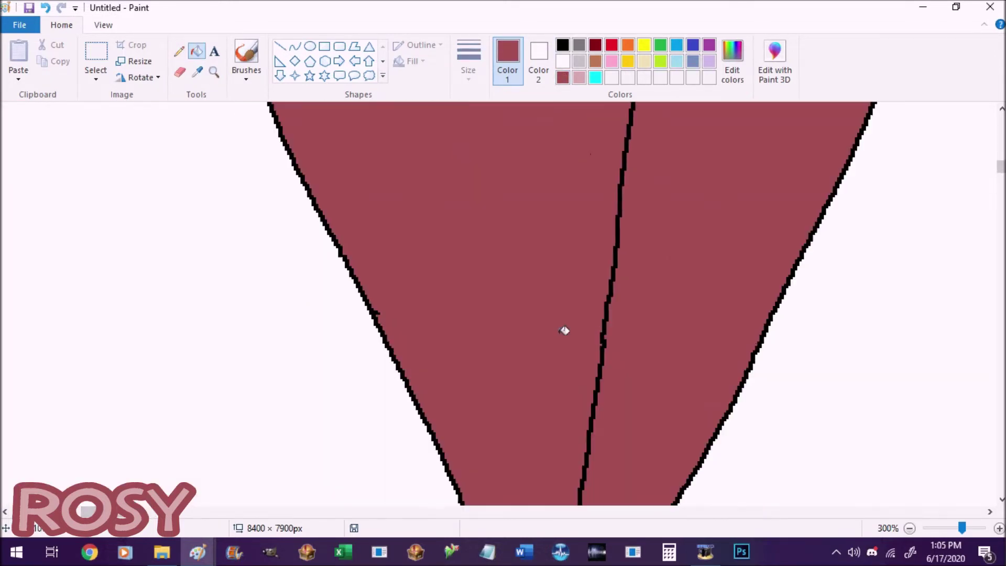
# Step: Fill the chest patch with the light rose of the muzzle
pyautogui.click(180, 71)
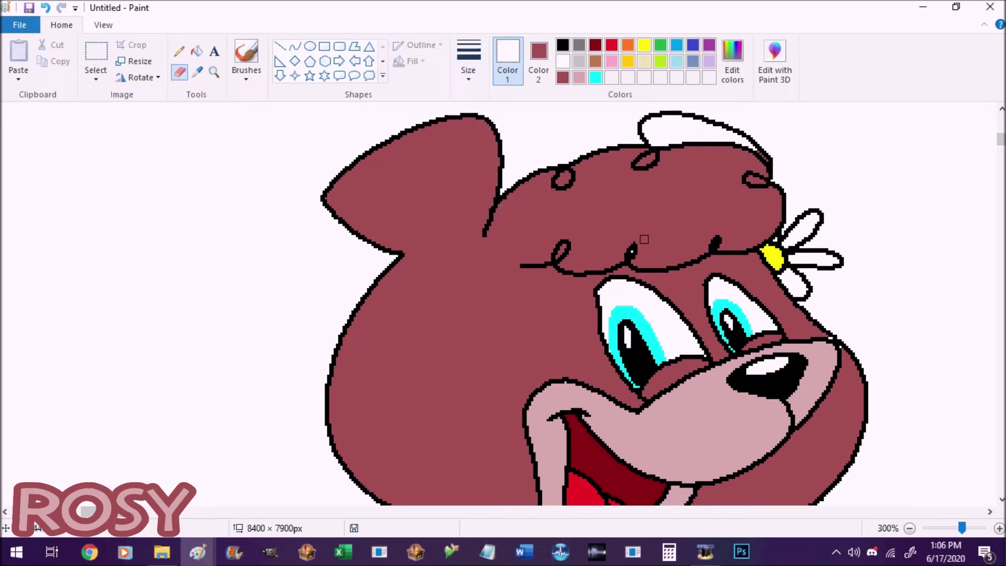
pyautogui.click(197, 51)
pyautogui.scroll(-2, 718, 153)
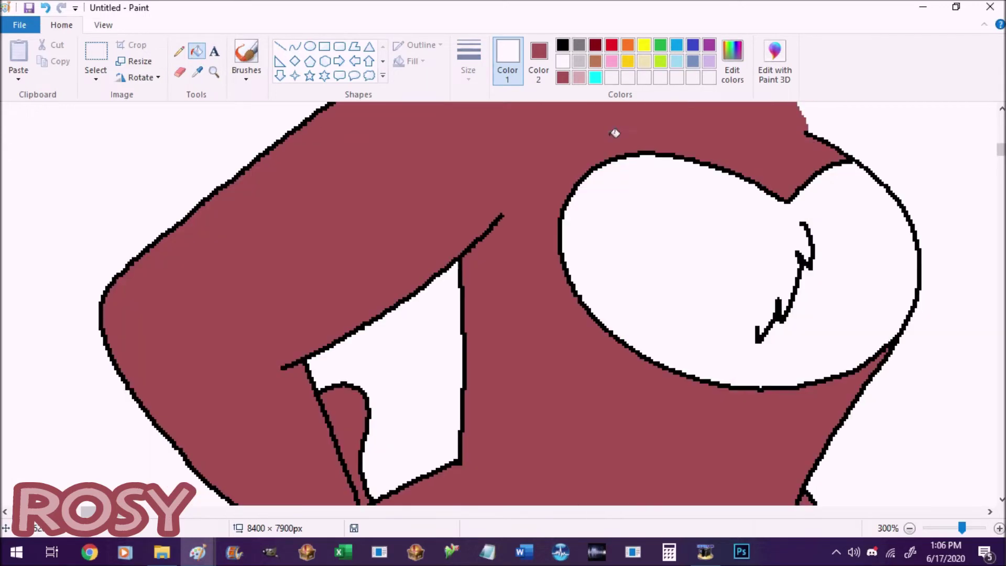
pyautogui.click(659, 207)
# Step: Cover the white of the left eye with the dark rose fur color
pyautogui.click(561, 46)
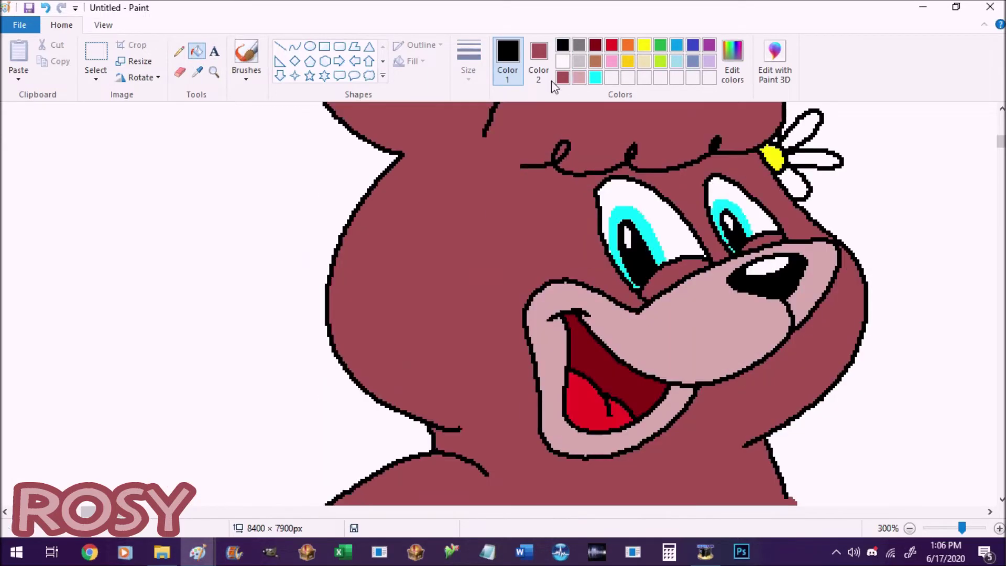
pyautogui.click(178, 51)
pyautogui.click(196, 51)
pyautogui.click(197, 72)
pyautogui.rightClick(634, 189)
pyautogui.click(197, 72)
pyautogui.rightClick(582, 209)
pyautogui.rightClick(644, 199)
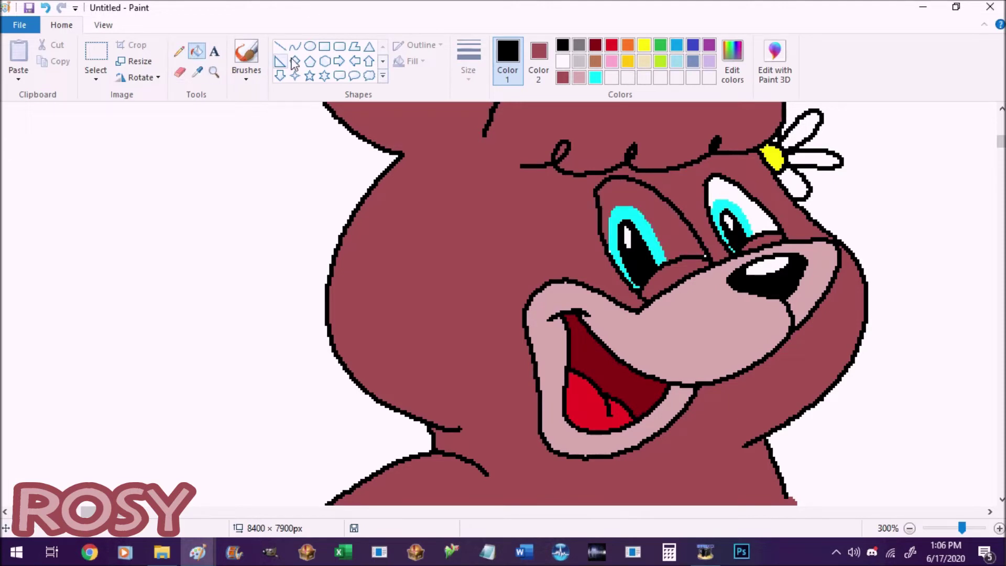
pyautogui.click(614, 225)
pyautogui.hotkey('ctrl', 'z')
# Step: Erase the outer edge of the left eye's outline and redraw it wider in black
pyautogui.click(179, 73)
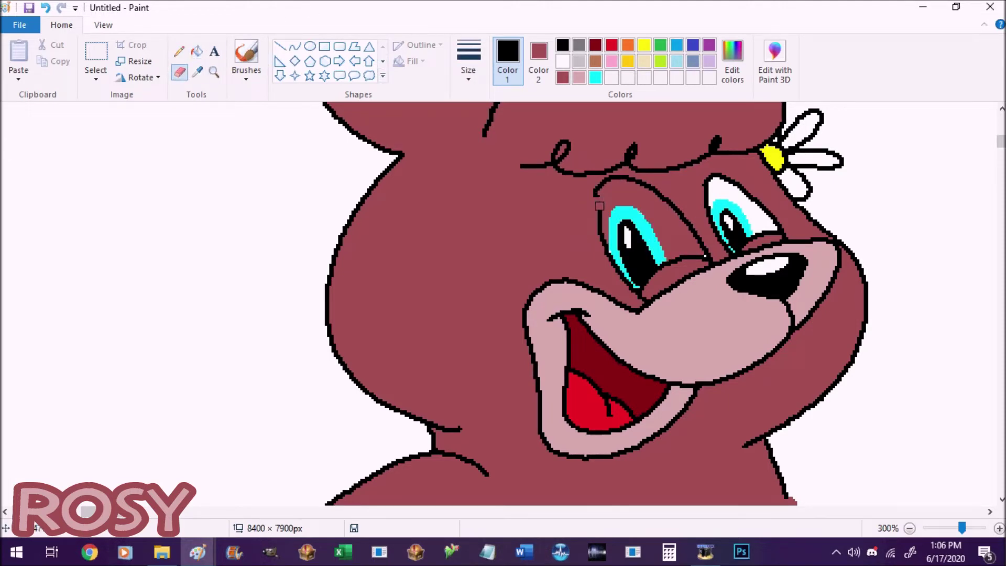
pyautogui.click(179, 50)
pyautogui.click(469, 70)
pyautogui.click(503, 135)
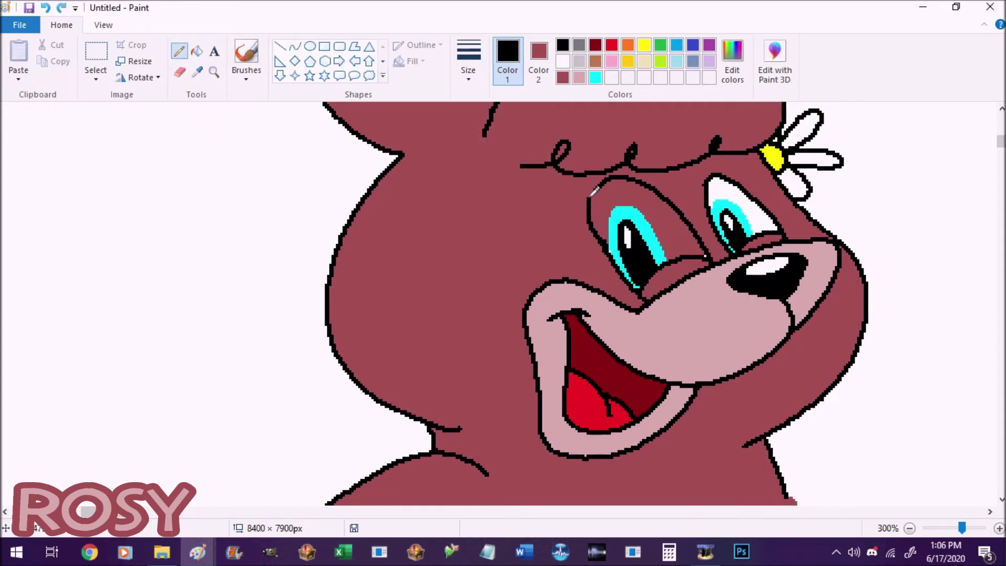
# Step: Pick the white of the right eye and refill the left eye with it
pyautogui.click(197, 51)
pyautogui.click(197, 72)
pyautogui.rightClick(714, 194)
pyautogui.rightClick(628, 198)
# Step: Draw black eyelashes beside both eyes and an eyebrow stroke above each
pyautogui.click(179, 51)
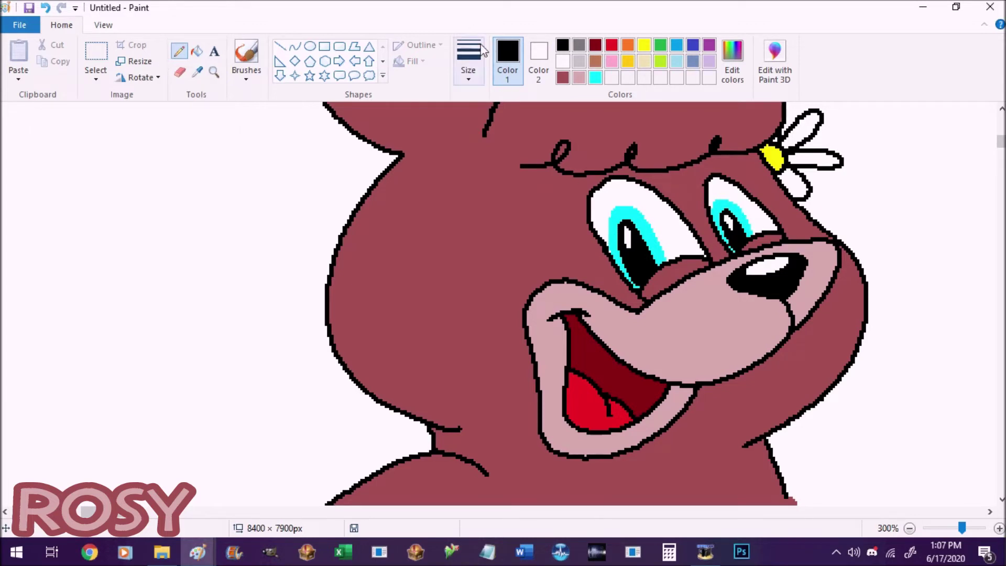
pyautogui.click(468, 71)
pyautogui.click(477, 129)
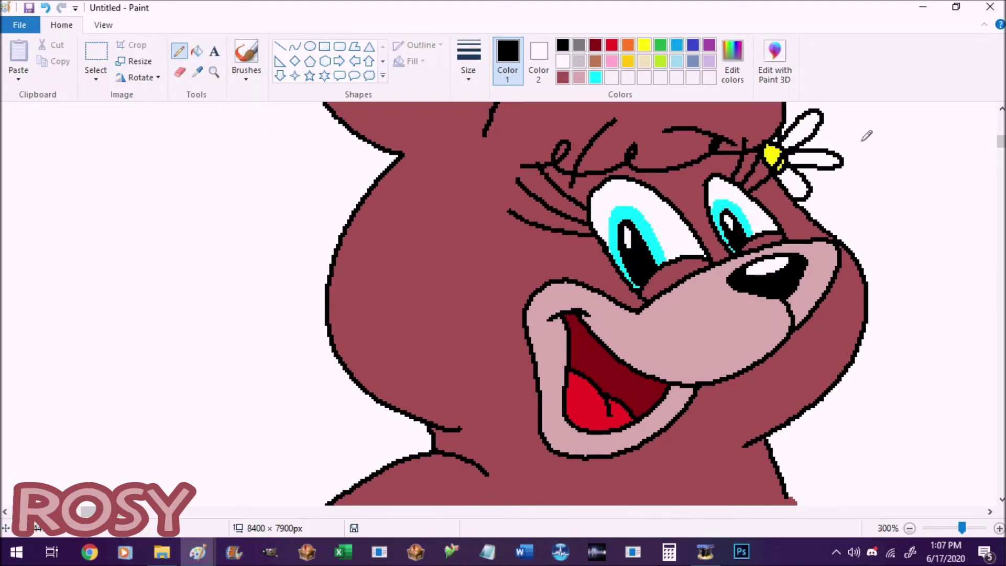
# Step: Sketch the bent right arm in green, from the neck out to the elbow and back across the chest
pyautogui.moveTo(1000, 141); pyautogui.dragTo(999, 146)
pyautogui.moveTo(120, 515); pyautogui.dragTo(145, 516)
pyautogui.click(659, 45)
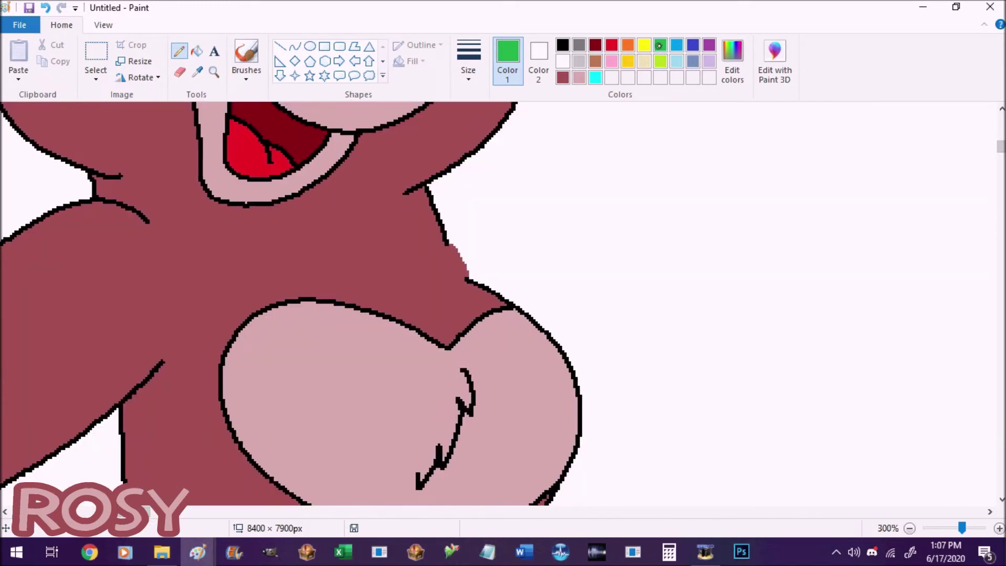
pyautogui.moveTo(502, 184); pyautogui.dragTo(774, 460)
pyautogui.scroll(-3, 865, 453)
pyautogui.moveTo(774, 264)
pyautogui.mouseDown()
pyautogui.moveTo(776, 289)
pyautogui.moveTo(477, 235)
pyautogui.mouseUp()
pyautogui.moveTo(681, 186); pyautogui.dragTo(493, 175)
# Step: Sketch the drooping right hand with its fingers in green over the chest patch
pyautogui.scroll(2, 453, 275)
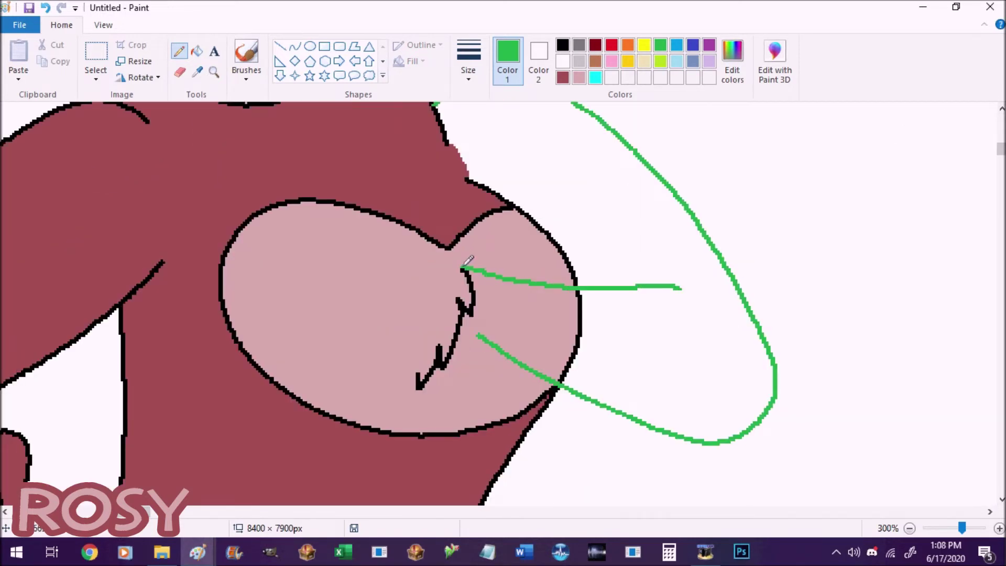
pyautogui.moveTo(464, 266); pyautogui.dragTo(321, 460)
pyautogui.moveTo(355, 332); pyautogui.dragTo(336, 474)
pyautogui.moveTo(363, 411)
pyautogui.mouseDown()
pyautogui.moveTo(405, 415)
pyautogui.moveTo(482, 329)
pyautogui.mouseUp()
# Step: Fill the fingers and palm inside the green outline with black to absorb the overlapping chest lines
pyautogui.click(197, 51)
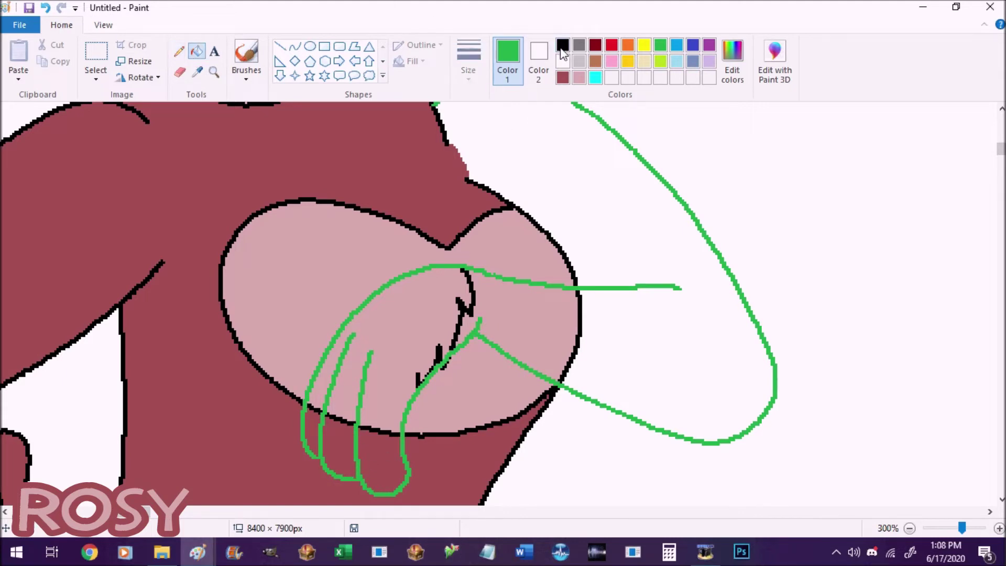
pyautogui.click(562, 45)
pyautogui.click(314, 432)
pyautogui.click(341, 448)
pyautogui.click(380, 446)
pyautogui.click(386, 395)
# Step: Fill the right hand, forearm and upper arm with the dark rose fur color
pyautogui.rightClick(386, 395)
pyautogui.rightClick(519, 314)
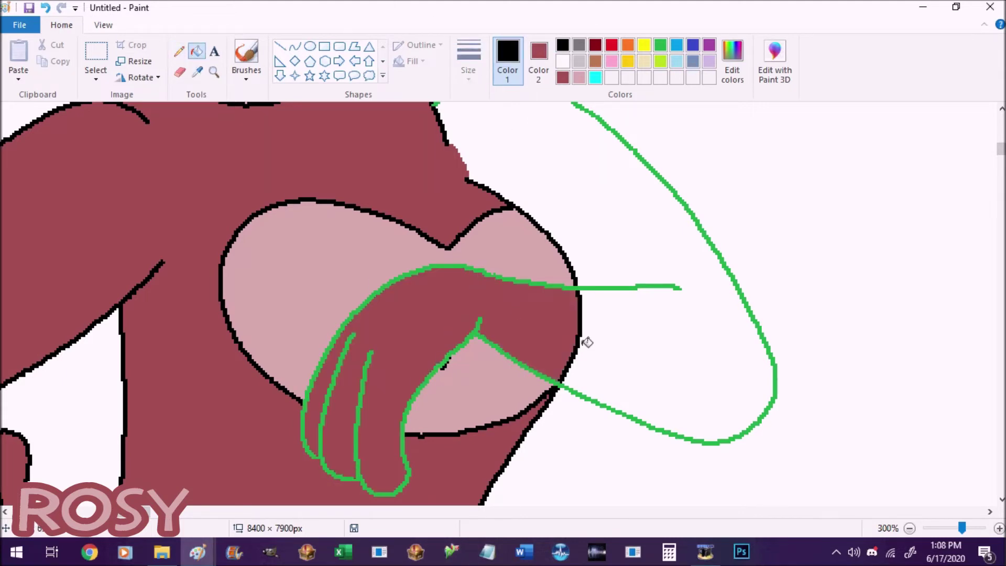
pyautogui.rightClick(590, 338)
pyautogui.rightClick(579, 334)
pyautogui.scroll(1, 479, 353)
pyautogui.scroll(1, 479, 353)
pyautogui.click(454, 294)
pyautogui.scroll(2, 453, 294)
pyautogui.click(213, 73)
pyautogui.rightClick(133, 160)
pyautogui.rightClick(134, 160)
pyautogui.rightClick(133, 159)
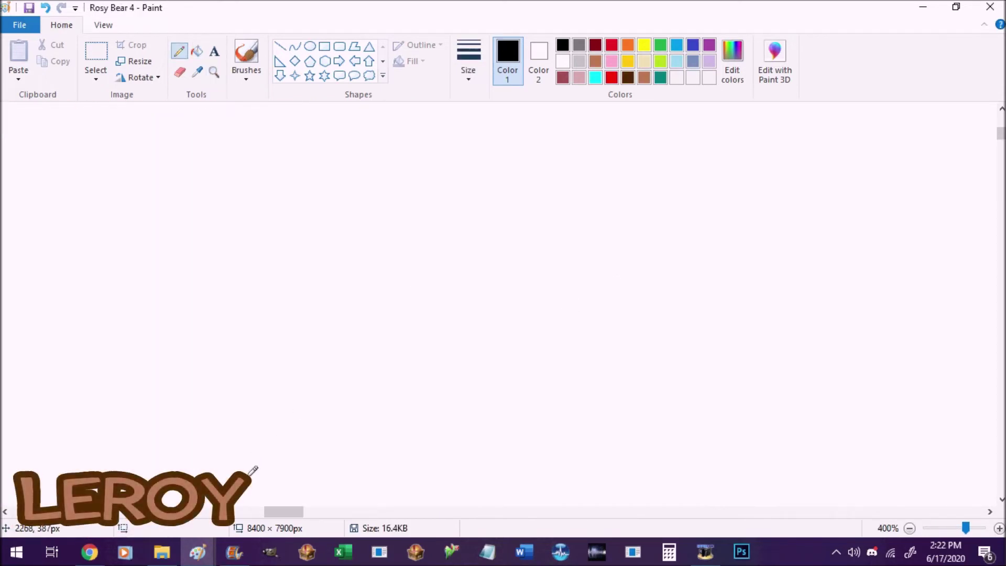
# Step: Draw Leroy's head outline in black with rounded ears, hair tufts and the right cheek
pyautogui.moveTo(250, 476)
pyautogui.mouseDown()
pyautogui.moveTo(329, 225)
pyautogui.moveTo(435, 133)
pyautogui.moveTo(458, 171)
pyautogui.moveTo(702, 194)
pyautogui.moveTo(692, 246)
pyautogui.moveTo(755, 453)
pyautogui.moveTo(689, 504)
pyautogui.mouseUp()
pyautogui.moveTo(637, 148)
pyautogui.mouseDown()
pyautogui.moveTo(664, 117)
pyautogui.moveTo(748, 172)
pyautogui.moveTo(747, 206)
pyautogui.mouseUp()
# Step: Draw two large oval eyes with black pupils and small white highlights
pyautogui.scroll(-2, 998, 134)
pyautogui.moveTo(606, 155)
pyautogui.mouseDown()
pyautogui.moveTo(669, 265)
pyautogui.moveTo(610, 148)
pyautogui.moveTo(618, 143)
pyautogui.mouseUp()
pyautogui.moveTo(467, 153)
pyautogui.mouseDown()
pyautogui.moveTo(448, 226)
pyautogui.moveTo(504, 131)
pyautogui.mouseUp()
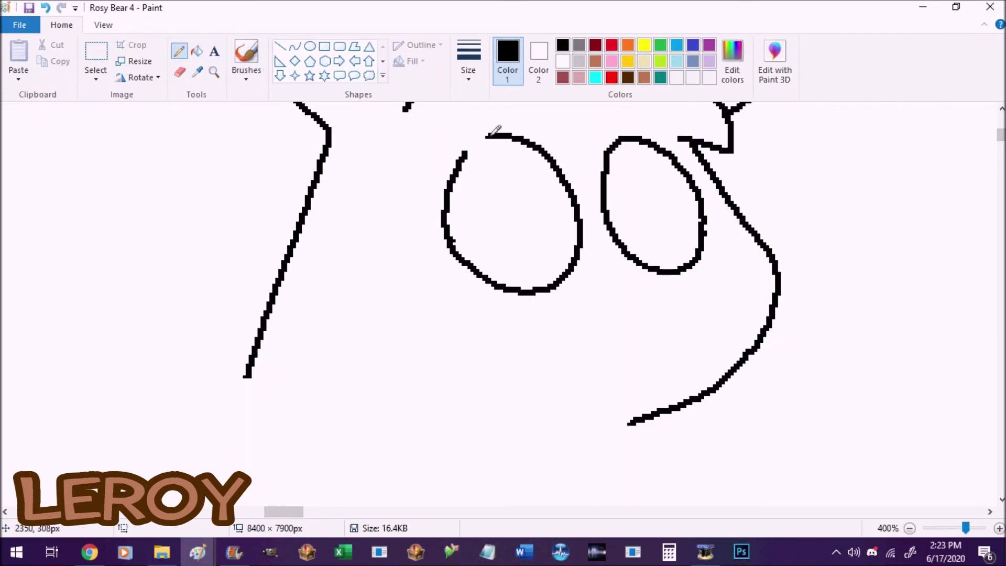
pyautogui.moveTo(486, 190); pyautogui.dragTo(506, 181)
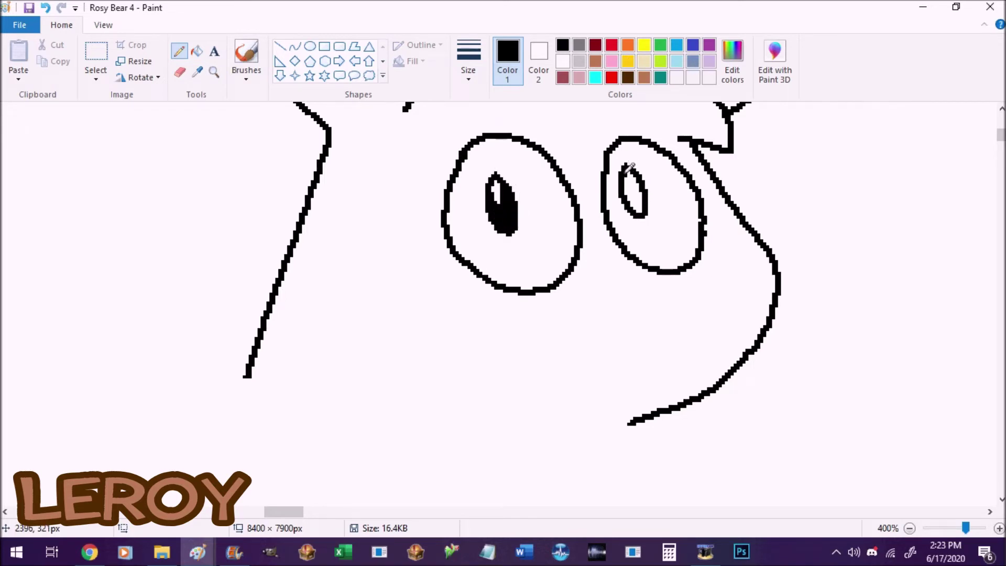
# Step: Outline a teal iris around each pupil with a thinner line and fill both irises teal
pyautogui.click(660, 77)
pyautogui.click(469, 60)
pyautogui.click(492, 97)
pyautogui.moveTo(487, 157); pyautogui.dragTo(476, 207)
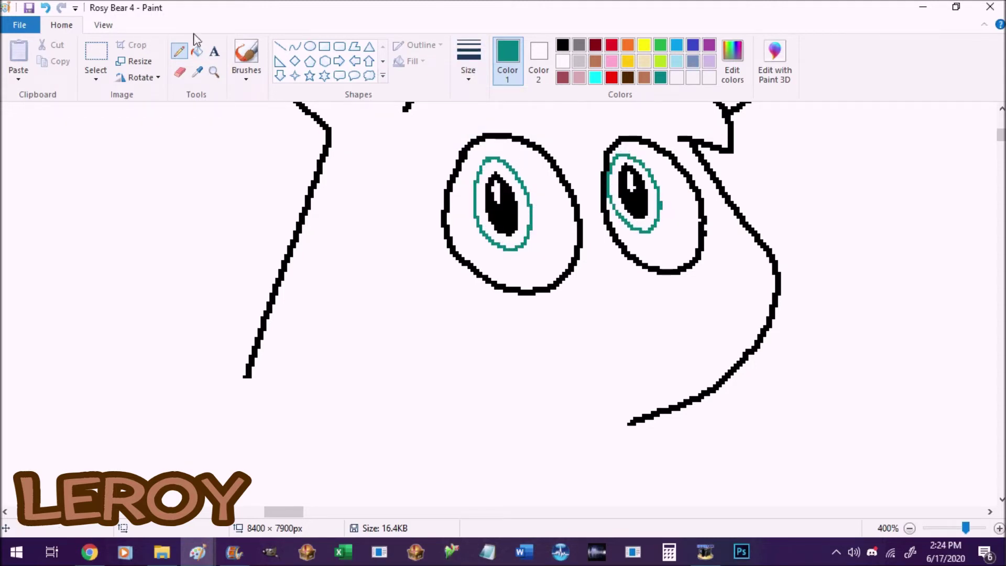
pyautogui.click(197, 51)
pyautogui.click(511, 240)
pyautogui.click(653, 220)
# Step: Draw nearly straight yellow eyelid lines across the upper part of both eyes
pyautogui.click(179, 51)
pyautogui.click(468, 60)
pyautogui.click(495, 160)
pyautogui.moveTo(434, 141); pyautogui.dragTo(456, 103)
pyautogui.hotkey('ctrl', 'z')
pyautogui.click(562, 46)
pyautogui.moveTo(433, 149); pyautogui.dragTo(470, 102)
pyautogui.click(643, 45)
pyautogui.moveTo(600, 166); pyautogui.dragTo(675, 142)
pyautogui.hotkey('ctrl', 'z')
pyautogui.hotkey('ctrl', 'z')
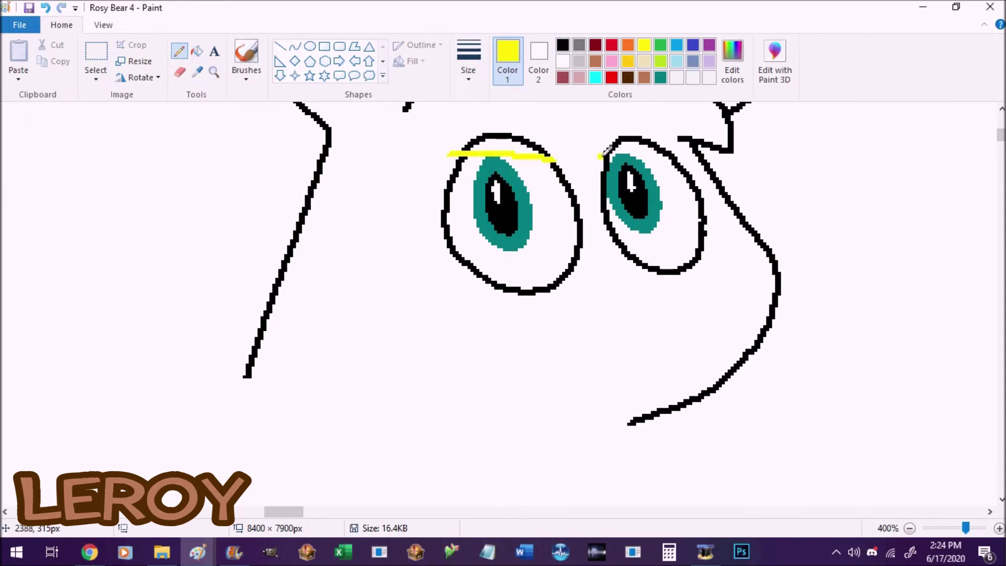
# Step: Remove the eye outlines above the yellow eyelid lines and recolor the lines black
pyautogui.click(197, 45)
pyautogui.rightClick(518, 141)
pyautogui.rightClick(621, 140)
pyautogui.click(562, 45)
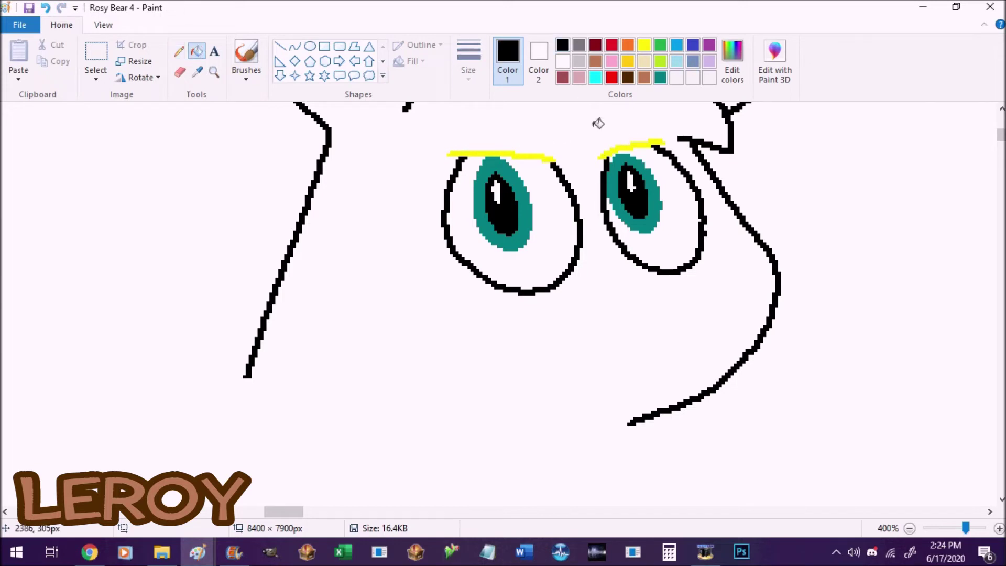
pyautogui.click(545, 156)
# Step: Sketch the upper muzzle contour and the nose in light blue below the eyes
pyautogui.click(178, 51)
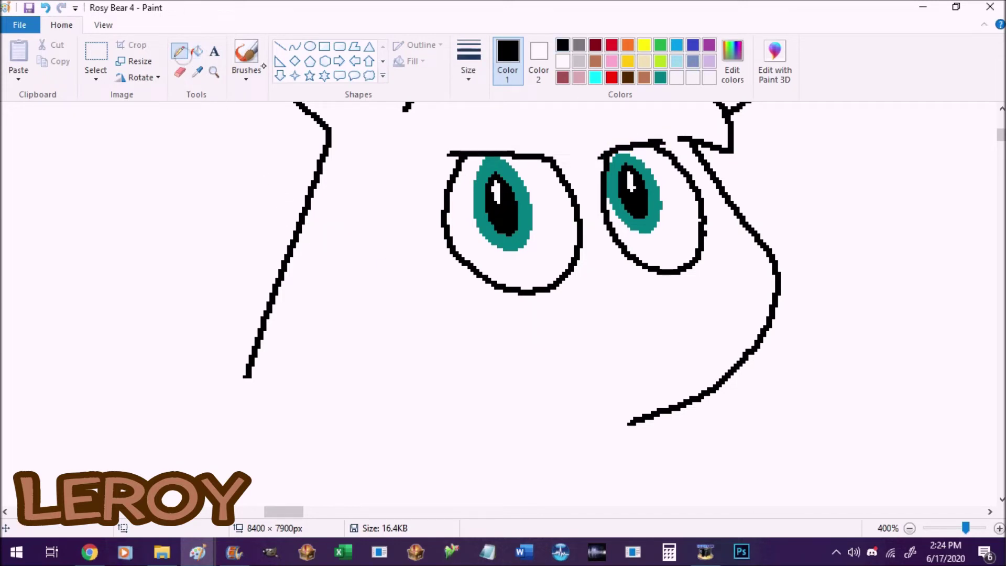
pyautogui.click(676, 46)
pyautogui.moveTo(481, 289)
pyautogui.mouseDown()
pyautogui.moveTo(685, 225)
pyautogui.moveTo(667, 332)
pyautogui.mouseUp()
pyautogui.moveTo(648, 293); pyautogui.dragTo(682, 268)
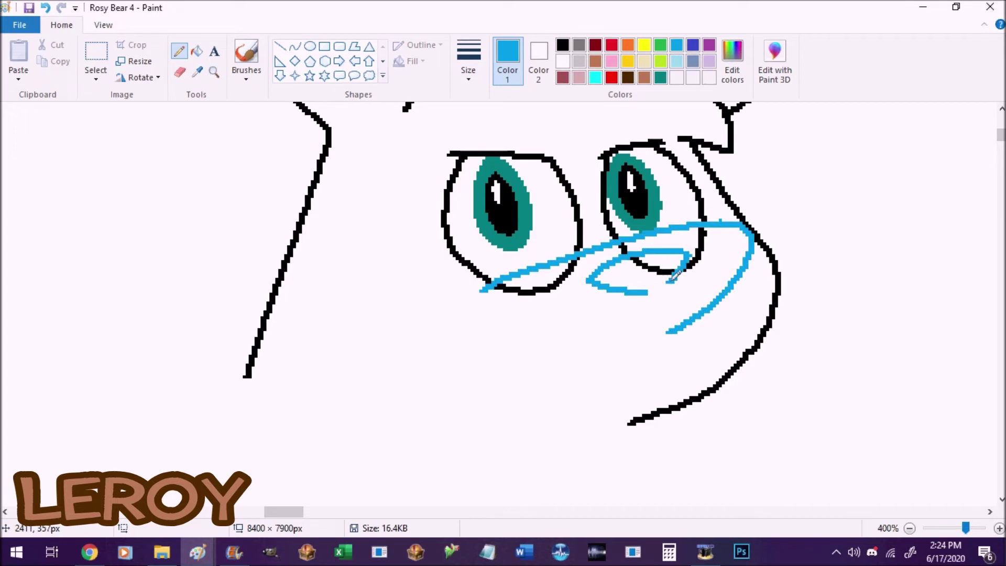
# Step: Sketch the chin, cheek and wide toothy grin with its tooth divisions in light blue
pyautogui.scroll(-2, 679, 271)
pyautogui.moveTo(651, 194)
pyautogui.mouseDown()
pyautogui.moveTo(550, 271)
pyautogui.moveTo(417, 183)
pyautogui.moveTo(407, 149)
pyautogui.moveTo(372, 269)
pyautogui.moveTo(682, 282)
pyautogui.moveTo(429, 354)
pyautogui.moveTo(333, 270)
pyautogui.moveTo(494, 168)
pyautogui.mouseUp()
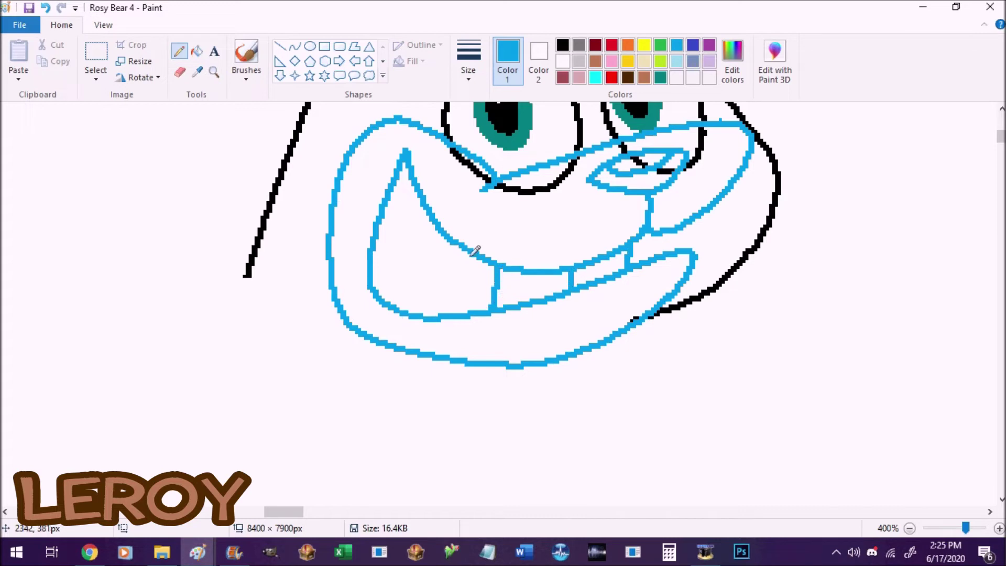
pyautogui.moveTo(423, 200); pyautogui.dragTo(383, 272)
# Step: Fill the nose and recolor the muzzle and mouth sketch black, clearing the eye lines that overlap the muzzle
pyautogui.click(196, 50)
pyautogui.click(640, 168)
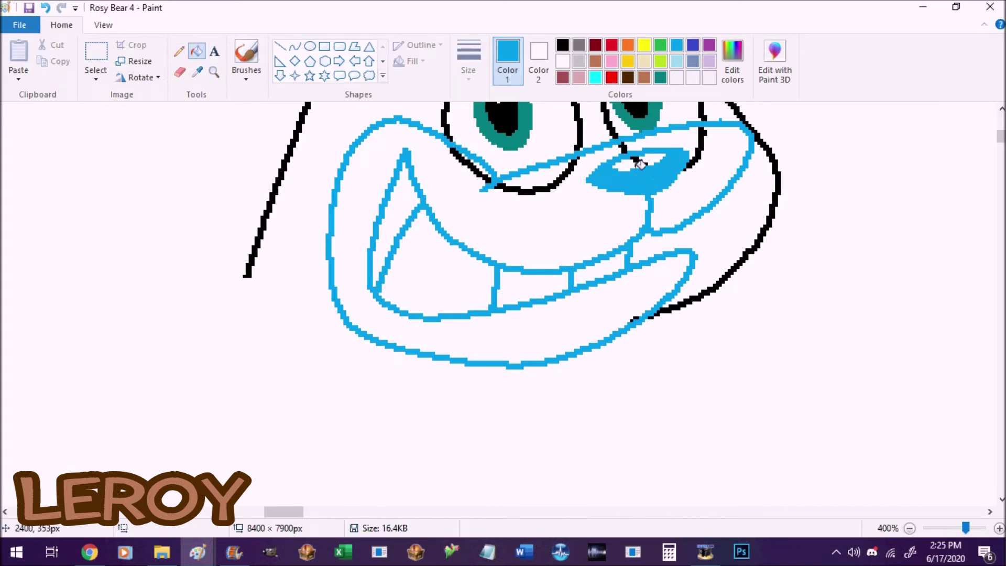
pyautogui.click(564, 45)
pyautogui.click(560, 203)
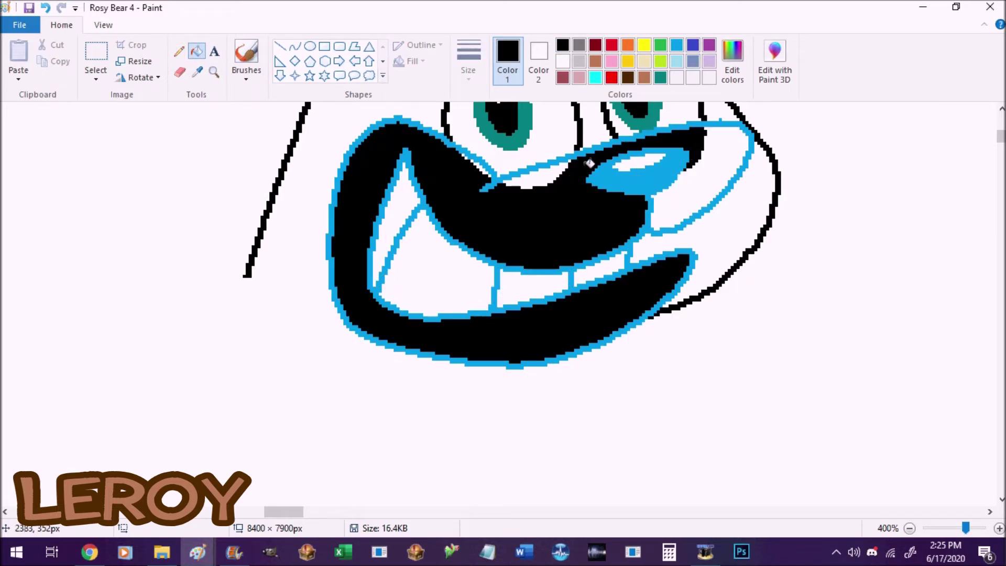
pyautogui.hotkey('ctrl', 'z')
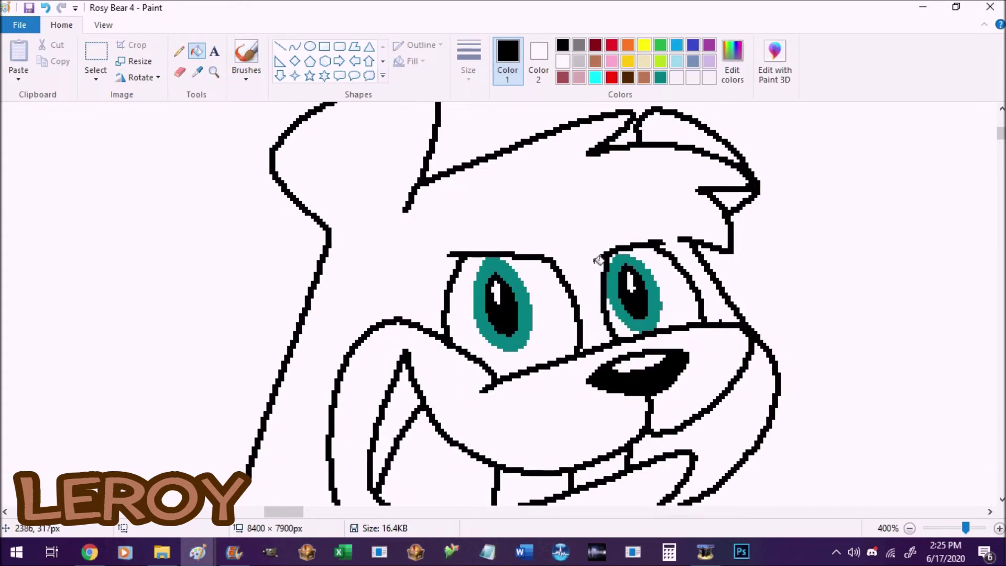
pyautogui.click(599, 260)
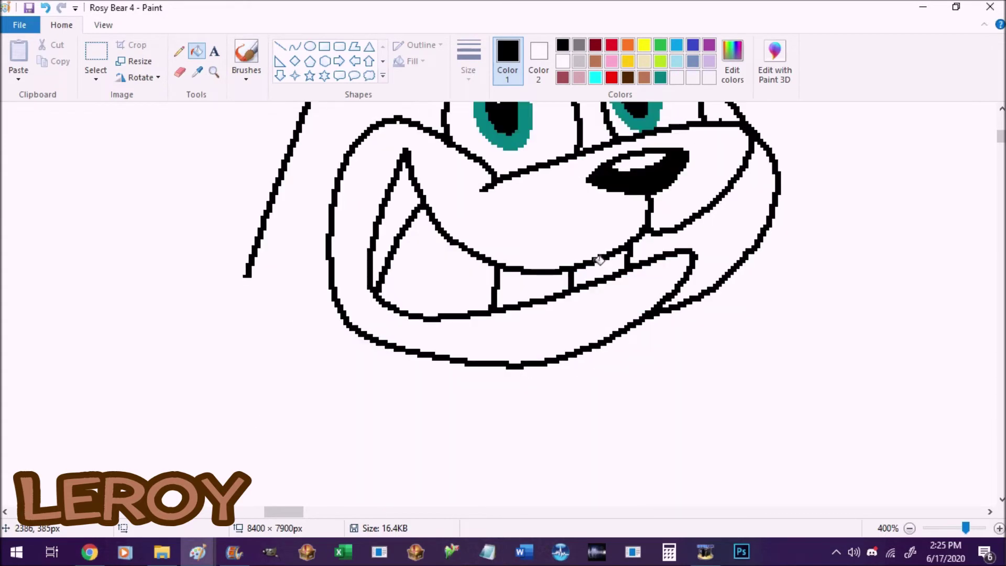
# Step: Draw the left and right sides of the torso in black below the head
pyautogui.click(179, 51)
pyautogui.moveTo(249, 275)
pyautogui.mouseDown()
pyautogui.moveTo(230, 371)
pyautogui.moveTo(209, 387)
pyautogui.moveTo(204, 410)
pyautogui.mouseUp()
pyautogui.hotkey('ctrl', 'z')
pyautogui.moveTo(283, 512); pyautogui.dragTo(282, 512)
pyautogui.click(1001, 498)
pyautogui.moveTo(261, 207)
pyautogui.mouseDown()
pyautogui.moveTo(198, 414)
pyautogui.moveTo(192, 474)
pyautogui.mouseUp()
pyautogui.moveTo(694, 153); pyautogui.dragTo(747, 505)
pyautogui.hotkey('ctrl', 'z')
pyautogui.moveTo(694, 153); pyautogui.dragTo(691, 505)
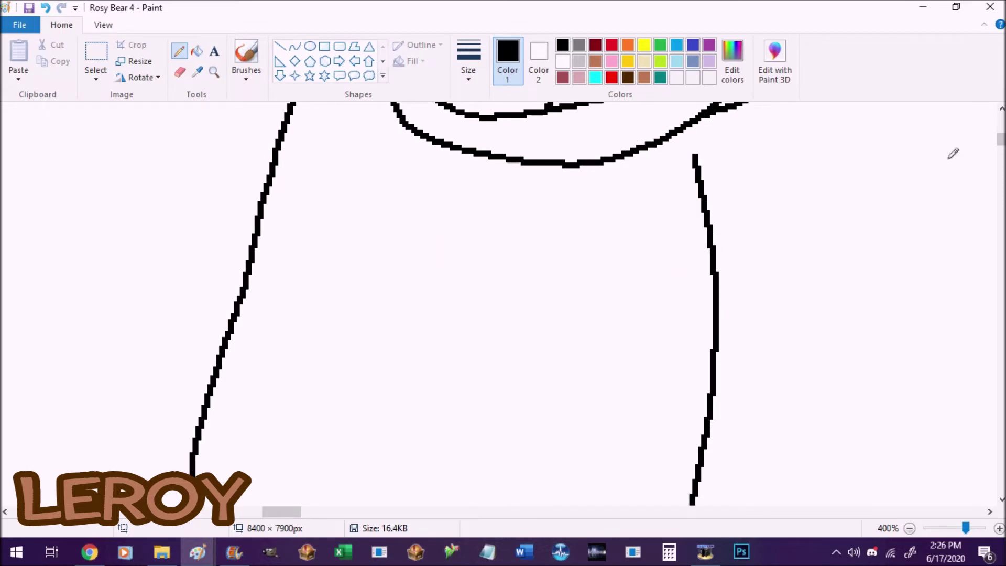
# Step: Close the torso with a rounded bottom and add a small rounded tail on its left side
pyautogui.scroll(-5, 972, 127)
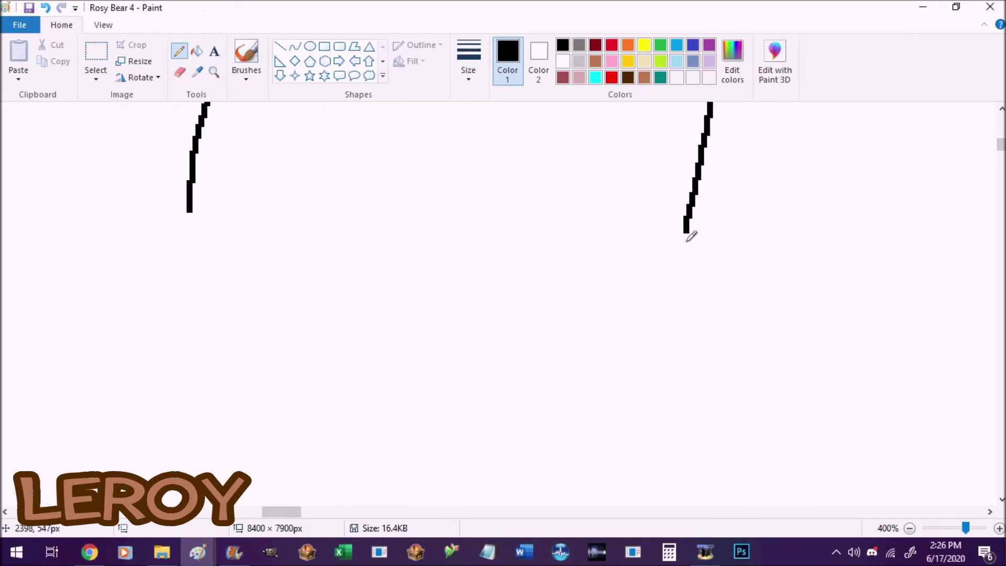
pyautogui.moveTo(190, 211)
pyautogui.mouseDown()
pyautogui.moveTo(286, 325)
pyautogui.moveTo(596, 336)
pyautogui.moveTo(686, 233)
pyautogui.mouseUp()
pyautogui.moveTo(281, 511)
pyautogui.mouseDown()
pyautogui.moveTo(253, 511)
pyautogui.moveTo(273, 511)
pyautogui.mouseUp()
pyautogui.click(1002, 123)
pyautogui.moveTo(418, 298)
pyautogui.mouseDown()
pyautogui.moveTo(331, 217)
pyautogui.moveTo(408, 334)
pyautogui.mouseUp()
# Step: Draw the large curved belly patch against the right side of the torso
pyautogui.scroll(2, 845, 146)
pyautogui.moveTo(922, 237)
pyautogui.mouseDown()
pyautogui.moveTo(711, 243)
pyautogui.moveTo(589, 497)
pyautogui.mouseUp()
pyautogui.scroll(-4, 595, 274)
pyautogui.moveTo(590, 277)
pyautogui.mouseDown()
pyautogui.moveTo(786, 409)
pyautogui.moveTo(844, 404)
pyautogui.mouseUp()
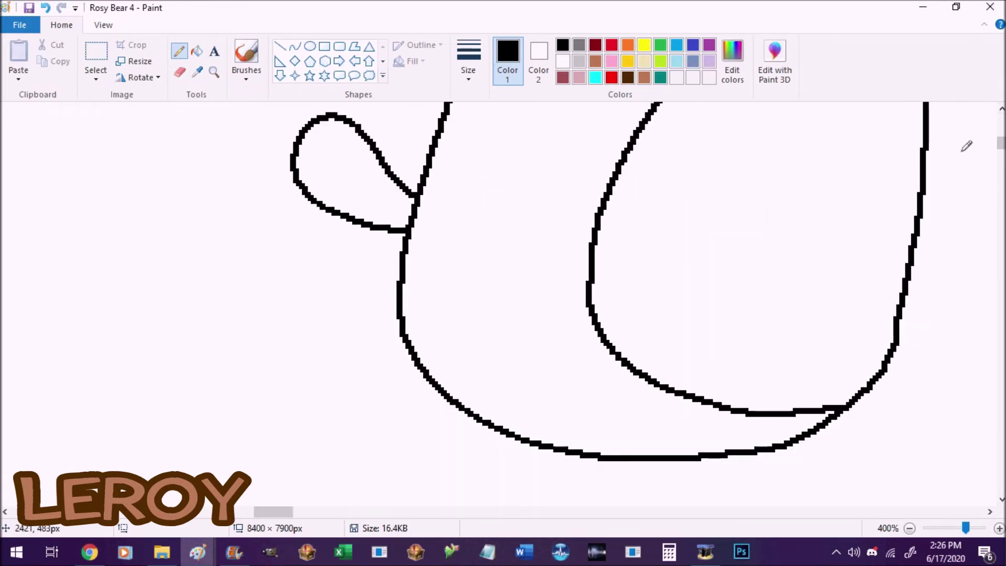
# Step: Sketch the outstretched left leg and its foot in light blue under the torso
pyautogui.scroll(-5, 965, 146)
pyautogui.click(676, 45)
pyautogui.scroll(3, 524, 210)
pyautogui.moveTo(438, 189)
pyautogui.mouseDown()
pyautogui.moveTo(290, 356)
pyautogui.moveTo(104, 387)
pyautogui.moveTo(119, 397)
pyautogui.moveTo(158, 384)
pyautogui.moveTo(262, 396)
pyautogui.moveTo(403, 322)
pyautogui.moveTo(517, 237)
pyautogui.mouseUp()
# Step: Draw the bent right leg and foot, and recolor the left leg's outline black
pyautogui.click(563, 45)
pyautogui.moveTo(840, 223)
pyautogui.mouseDown()
pyautogui.moveTo(773, 367)
pyautogui.moveTo(938, 384)
pyautogui.moveTo(897, 383)
pyautogui.moveTo(904, 370)
pyautogui.moveTo(908, 384)
pyautogui.moveTo(930, 389)
pyautogui.moveTo(885, 394)
pyautogui.moveTo(889, 425)
pyautogui.moveTo(740, 410)
pyautogui.moveTo(777, 286)
pyautogui.mouseUp()
pyautogui.hotkey('ctrl', 'z')
pyautogui.click(197, 51)
pyautogui.click(512, 239)
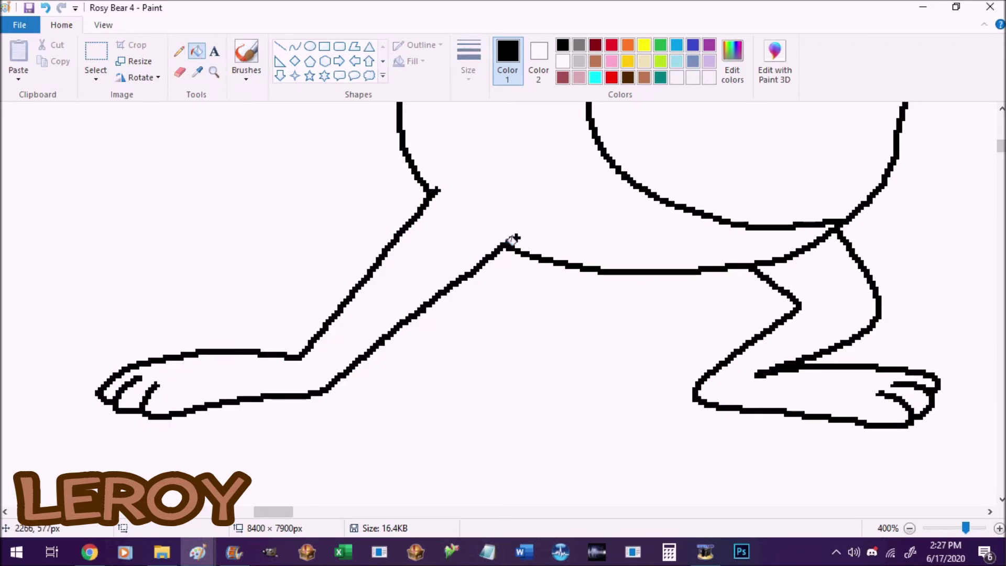
# Step: Sketch both edges of the bent left arm and the thumb in light blue across the torso
pyautogui.scroll(5, 510, 241)
pyautogui.click(179, 51)
pyautogui.click(677, 44)
pyautogui.moveTo(536, 207)
pyautogui.mouseDown()
pyautogui.moveTo(299, 332)
pyautogui.moveTo(495, 470)
pyautogui.mouseUp()
pyautogui.moveTo(513, 257)
pyautogui.mouseDown()
pyautogui.moveTo(389, 382)
pyautogui.moveTo(669, 375)
pyautogui.moveTo(686, 402)
pyautogui.mouseUp()
# Step: Sketch the curled fingers in light blue and join the hand to the lower edge of the forearm
pyautogui.moveTo(672, 369); pyautogui.dragTo(653, 450)
pyautogui.click(1001, 499)
pyautogui.moveTo(702, 342)
pyautogui.mouseDown()
pyautogui.moveTo(679, 406)
pyautogui.moveTo(506, 367)
pyautogui.mouseUp()
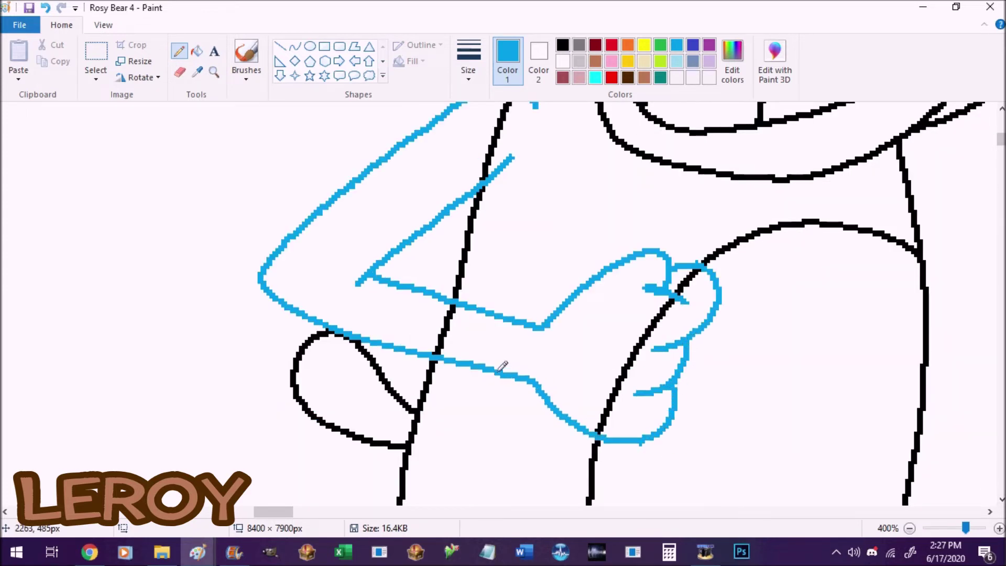
# Step: Clear the torso lines crossing Leroy's bent arm and hand with fills, and recolor the arm's blue outline black
pyautogui.click(562, 46)
pyautogui.click(194, 50)
pyautogui.click(399, 325)
pyautogui.click(506, 341)
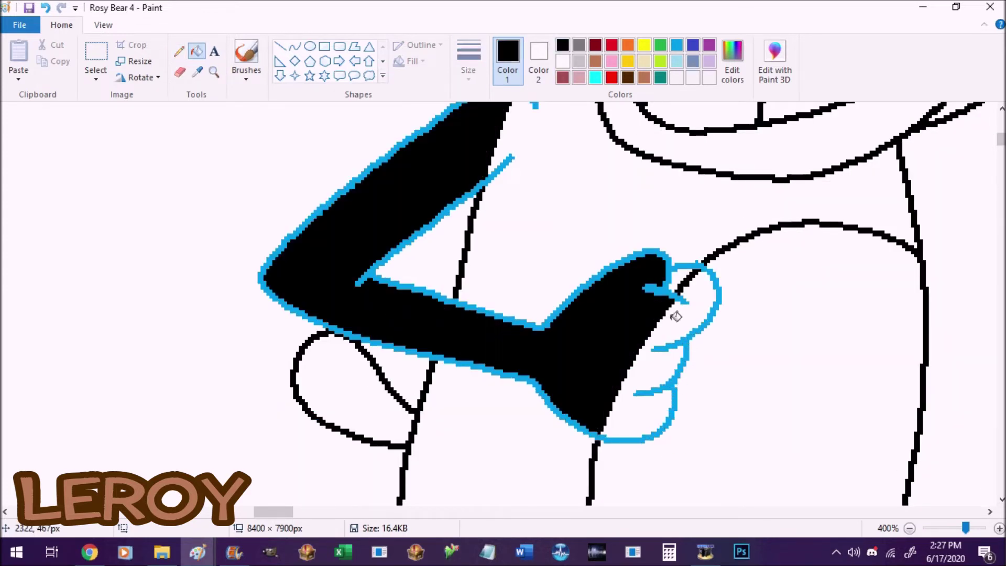
pyautogui.click(652, 327)
pyautogui.scroll(1, 574, 343)
pyautogui.rightClick(460, 293)
pyautogui.click(511, 259)
# Step: Draw the inner edge of Leroy's raised right arm and its hand in black above the head
pyautogui.scroll(3, 511, 259)
pyautogui.moveTo(281, 512); pyautogui.dragTo(306, 511)
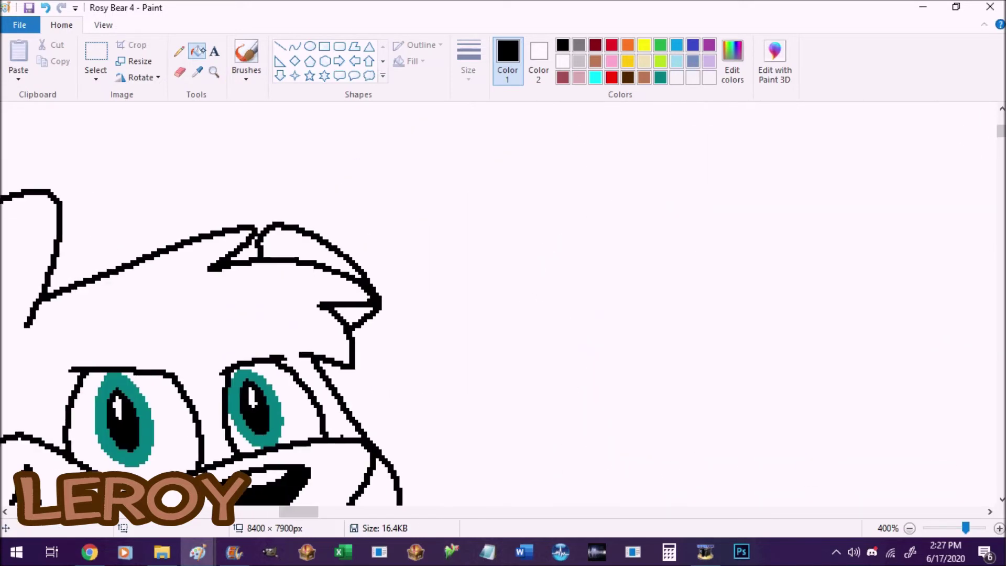
pyautogui.click(179, 51)
pyautogui.moveTo(375, 427)
pyautogui.mouseDown()
pyautogui.moveTo(443, 168)
pyautogui.moveTo(384, 79)
pyautogui.moveTo(435, 100)
pyautogui.mouseUp()
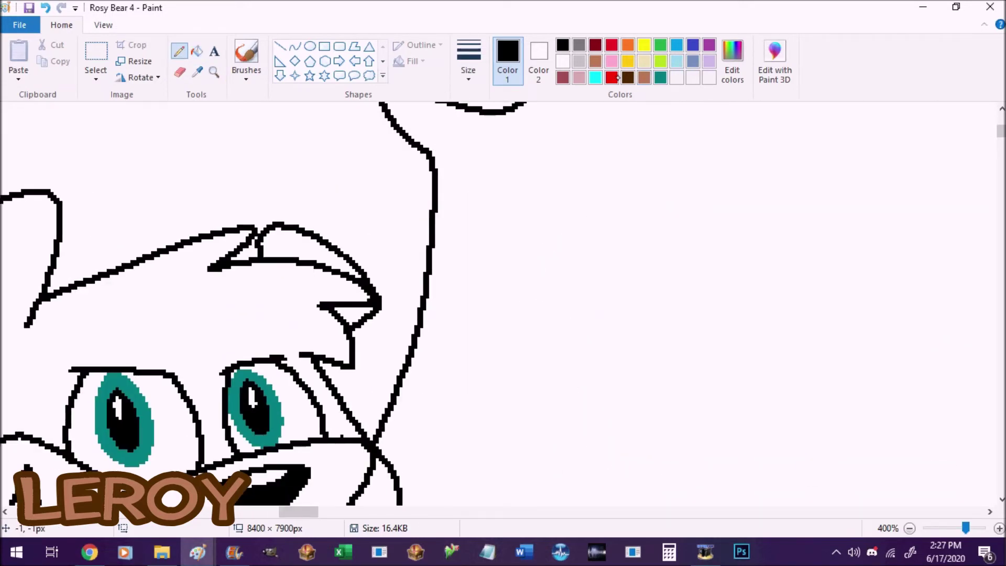
pyautogui.scroll(3, 432, 227)
pyautogui.moveTo(395, 259)
pyautogui.mouseDown()
pyautogui.moveTo(562, 231)
pyautogui.moveTo(487, 367)
pyautogui.mouseUp()
pyautogui.scroll(-5, 998, 137)
pyautogui.scroll(2, 998, 138)
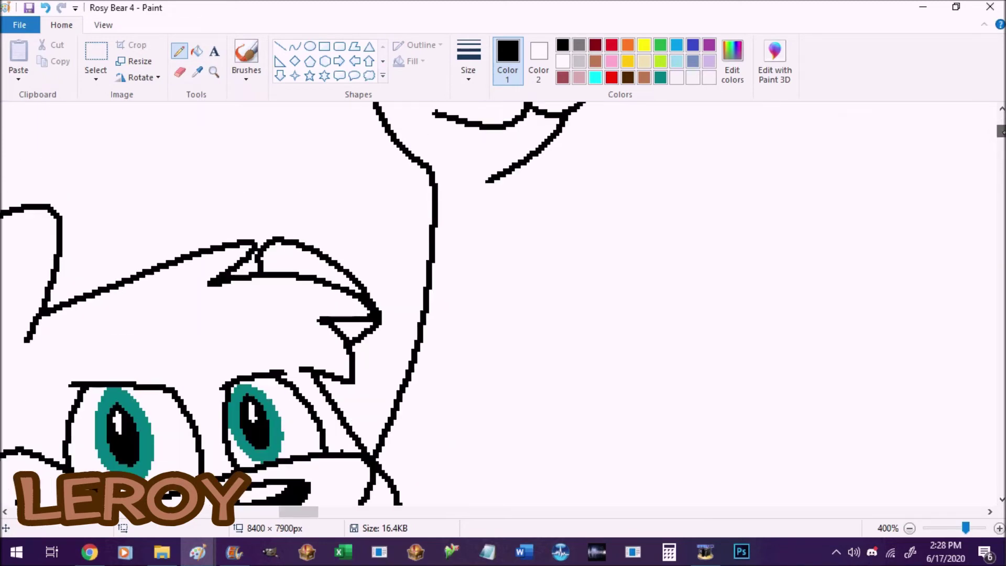
# Step: Draw the raised arm's outer edge down to the shoulder, and add whisker dots and eyelashes to the face
pyautogui.moveTo(492, 215); pyautogui.dragTo(454, 514)
pyautogui.scroll(-3, 1001, 497)
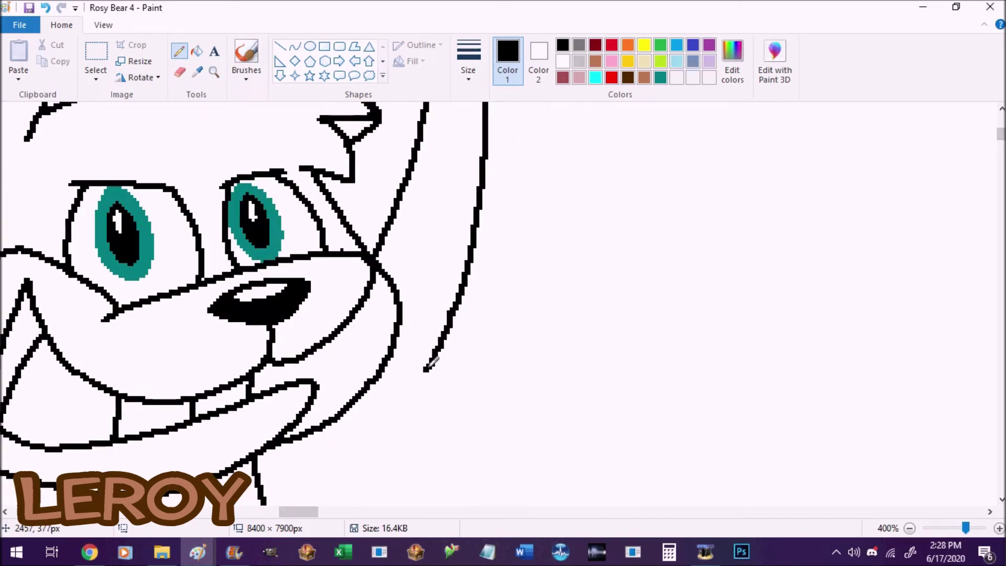
pyautogui.moveTo(432, 361); pyautogui.dragTo(271, 493)
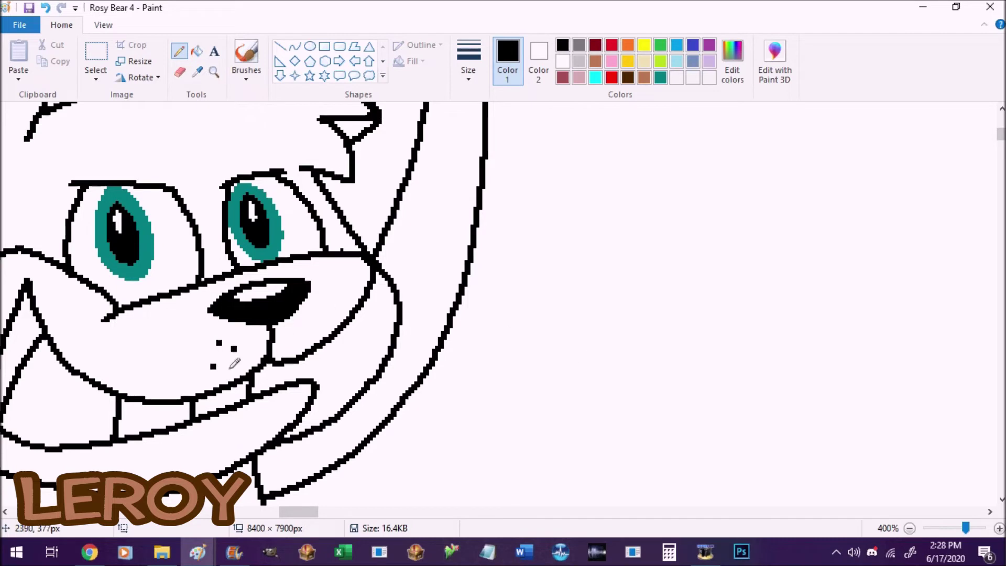
pyautogui.hscroll(-4, 336, 370)
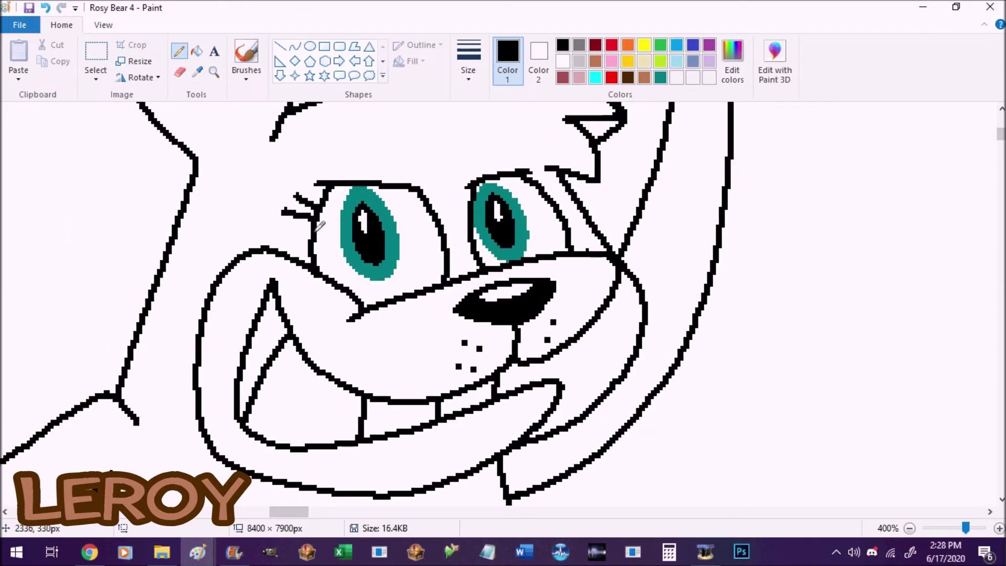
pyautogui.scroll(2, 607, 186)
# Step: Fill Leroy's head, hair, body, arms and legs with dark brown, keeping the outlines black
pyautogui.click(197, 50)
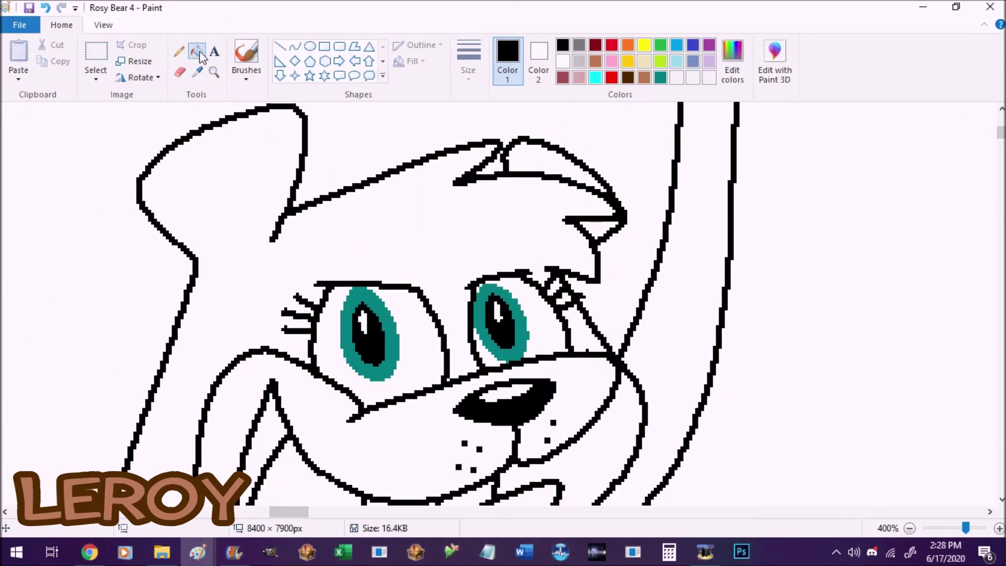
pyautogui.click(627, 77)
pyautogui.click(429, 204)
pyautogui.click(575, 317)
pyautogui.click(451, 378)
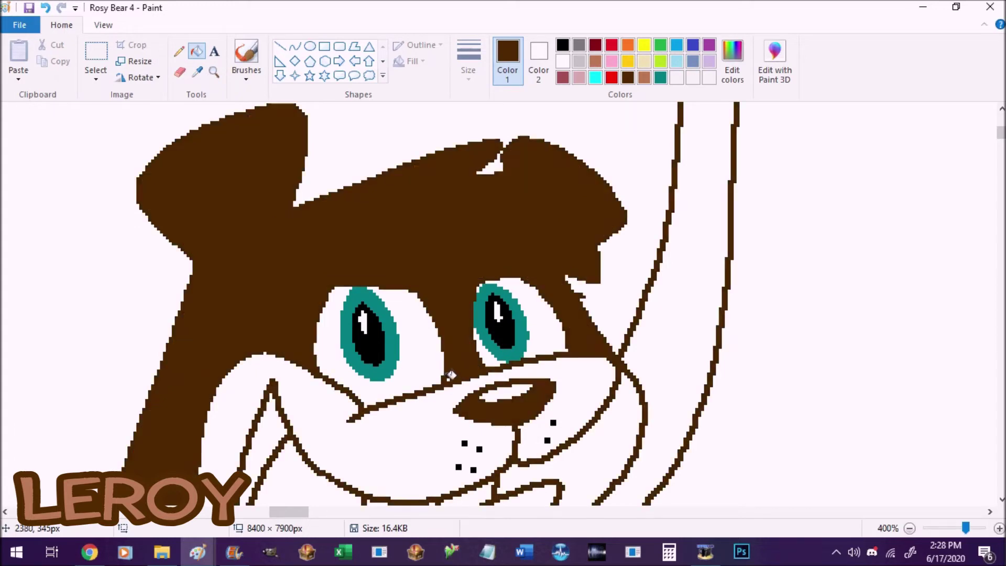
pyautogui.hotkey('ctrl', 'z')
pyautogui.click(600, 423)
pyautogui.scroll(4, 602, 423)
pyautogui.click(702, 310)
pyautogui.click(694, 241)
pyautogui.scroll(-9, 775, 254)
pyautogui.click(194, 369)
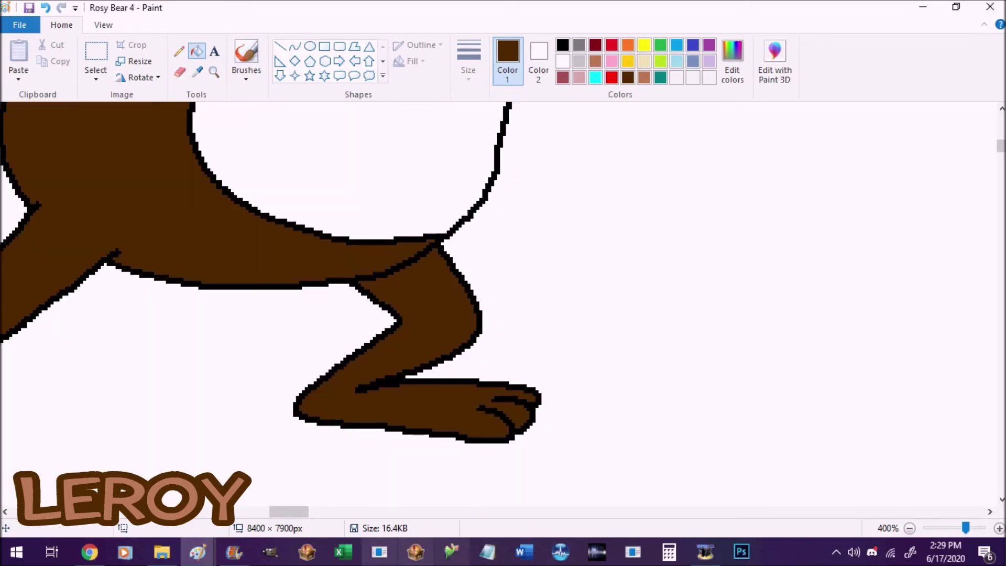
# Step: Fill Leroy's muzzle, lower lip and belly patch with light brown
pyautogui.scroll(8, 227, 333)
pyautogui.click(595, 61)
pyautogui.click(665, 360)
pyautogui.scroll(-3, 665, 360)
pyautogui.click(662, 355)
pyautogui.scroll(4, 676, 315)
pyautogui.scroll(-1, 682, 276)
# Step: Draw a black zigzag fur line on Leroy's belly patch
pyautogui.click(562, 45)
pyautogui.scroll(-3, 341, 247)
pyautogui.click(179, 51)
pyautogui.moveTo(690, 314)
pyautogui.mouseDown()
pyautogui.moveTo(696, 376)
pyautogui.moveTo(647, 454)
pyautogui.mouseUp()
pyautogui.scroll(5, 658, 388)
pyautogui.scroll(-1, 387, 236)
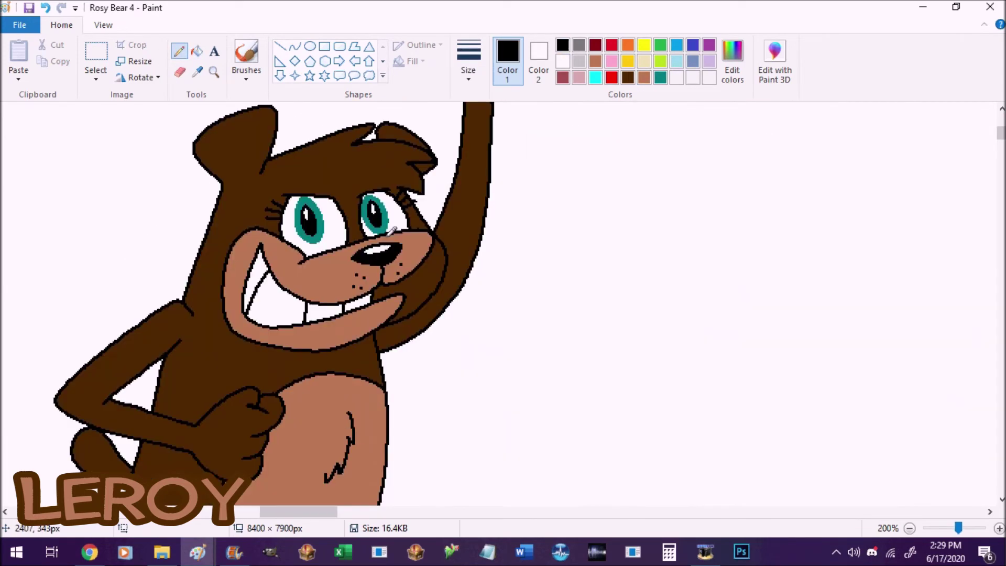
pyautogui.scroll(-1, 391, 231)
pyautogui.scroll(-3, 391, 232)
pyautogui.scroll(3, 391, 232)
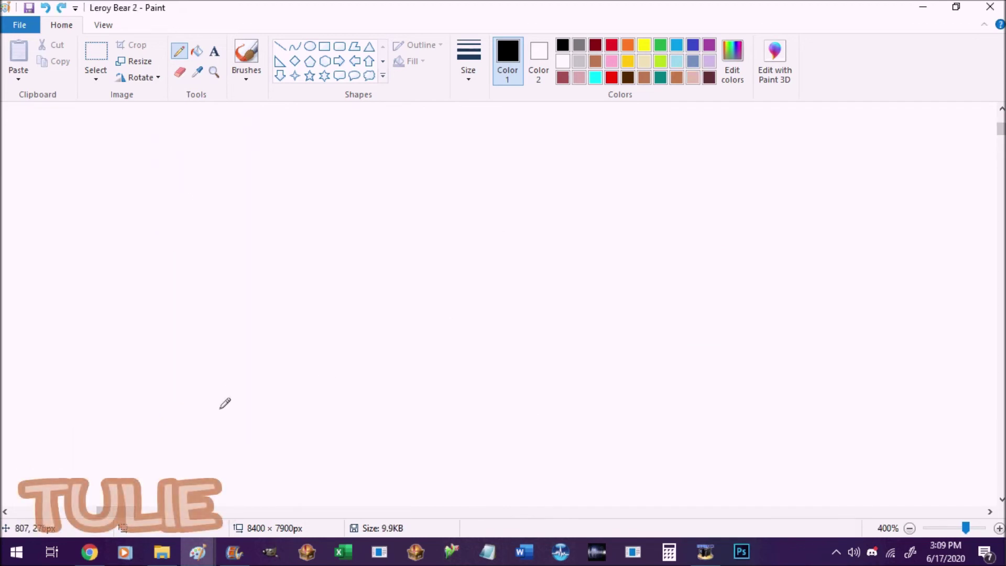
# Step: Outline the back of Tulie's head, her ears and the curly hair in black on the Leroy Bear 2 canvas
pyautogui.moveTo(218, 473)
pyautogui.mouseDown()
pyautogui.moveTo(333, 225)
pyautogui.moveTo(348, 103)
pyautogui.mouseUp()
pyautogui.moveTo(458, 103); pyautogui.dragTo(407, 222)
pyautogui.moveTo(433, 183)
pyautogui.mouseDown()
pyautogui.moveTo(562, 139)
pyautogui.moveTo(770, 291)
pyautogui.moveTo(468, 297)
pyautogui.mouseUp()
pyautogui.click(1000, 109)
pyautogui.moveTo(651, 227)
pyautogui.mouseDown()
pyautogui.moveTo(710, 207)
pyautogui.moveTo(770, 313)
pyautogui.mouseUp()
# Step: Draw the short front edge of Tulie's face below the curly fringe
pyautogui.click(1000, 499)
pyautogui.moveTo(709, 306); pyautogui.dragTo(749, 396)
pyautogui.click(1001, 499)
pyautogui.hotkey('ctrl', 'z')
pyautogui.moveTo(729, 204); pyautogui.dragTo(752, 324)
# Step: Draw Tulie's long muzzle with its nose, nose highlight and upper mouth line
pyautogui.moveTo(528, 355)
pyautogui.mouseDown()
pyautogui.moveTo(958, 347)
pyautogui.moveTo(807, 502)
pyautogui.mouseUp()
pyautogui.click(1001, 500)
pyautogui.moveTo(814, 348)
pyautogui.mouseDown()
pyautogui.moveTo(776, 327)
pyautogui.moveTo(833, 336)
pyautogui.moveTo(812, 348)
pyautogui.mouseUp()
pyautogui.moveTo(751, 272)
pyautogui.mouseDown()
pyautogui.moveTo(773, 281)
pyautogui.moveTo(893, 278)
pyautogui.mouseUp()
pyautogui.moveTo(816, 348)
pyautogui.mouseDown()
pyautogui.moveTo(503, 359)
pyautogui.moveTo(435, 205)
pyautogui.moveTo(370, 174)
pyautogui.moveTo(456, 406)
pyautogui.moveTo(535, 390)
pyautogui.mouseUp()
# Step: Draw Tulie's open grin with its teeth and tongue, and outline the surrounding lip
pyautogui.moveTo(387, 177)
pyautogui.mouseDown()
pyautogui.moveTo(471, 371)
pyautogui.moveTo(521, 392)
pyautogui.mouseUp()
pyautogui.moveTo(432, 220); pyautogui.dragTo(373, 245)
pyautogui.moveTo(440, 277); pyautogui.dragTo(408, 308)
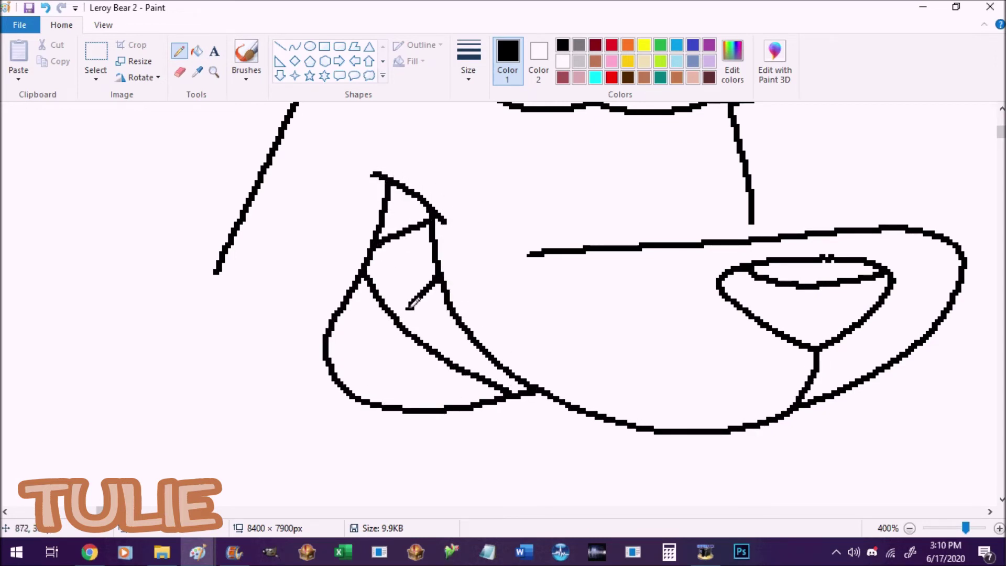
pyautogui.moveTo(347, 301)
pyautogui.mouseDown()
pyautogui.moveTo(427, 386)
pyautogui.moveTo(427, 409)
pyautogui.mouseUp()
# Step: Draw both of Tulie's eyes above the muzzle, with black pupils and white highlights
pyautogui.moveTo(526, 254)
pyautogui.mouseDown()
pyautogui.moveTo(498, 241)
pyautogui.moveTo(332, 251)
pyautogui.moveTo(460, 430)
pyautogui.moveTo(556, 399)
pyautogui.moveTo(483, 146)
pyautogui.mouseUp()
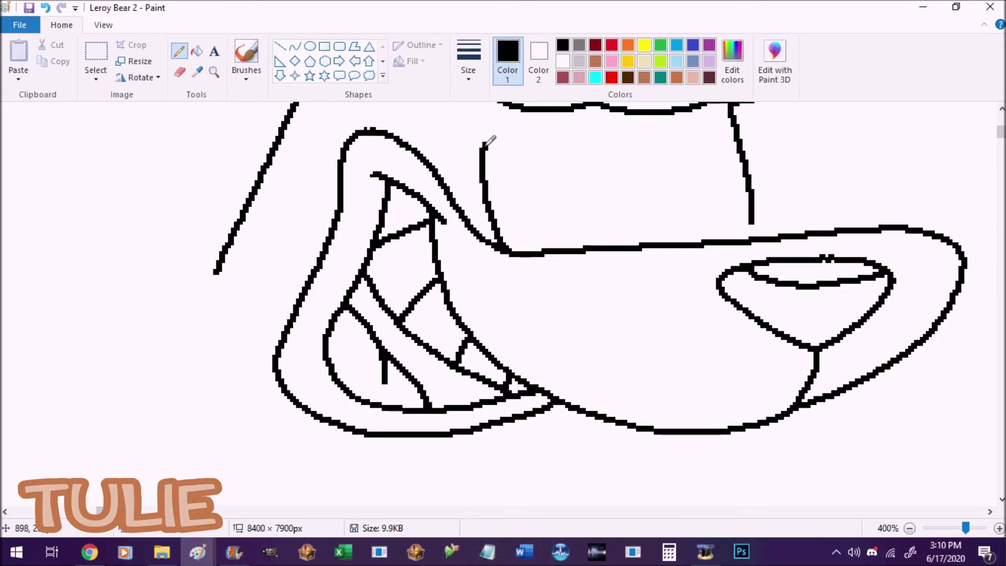
pyautogui.moveTo(589, 133); pyautogui.dragTo(597, 245)
pyautogui.hotkey('ctrl', 'z')
pyautogui.moveTo(584, 107)
pyautogui.mouseDown()
pyautogui.moveTo(597, 243)
pyautogui.moveTo(648, 113)
pyautogui.mouseUp()
pyautogui.hotkey('ctrl', 'z')
pyautogui.moveTo(650, 242)
pyautogui.mouseDown()
pyautogui.moveTo(717, 101)
pyautogui.moveTo(719, 241)
pyautogui.mouseUp()
pyautogui.moveTo(515, 154)
pyautogui.mouseDown()
pyautogui.moveTo(542, 169)
pyautogui.moveTo(534, 194)
pyautogui.mouseUp()
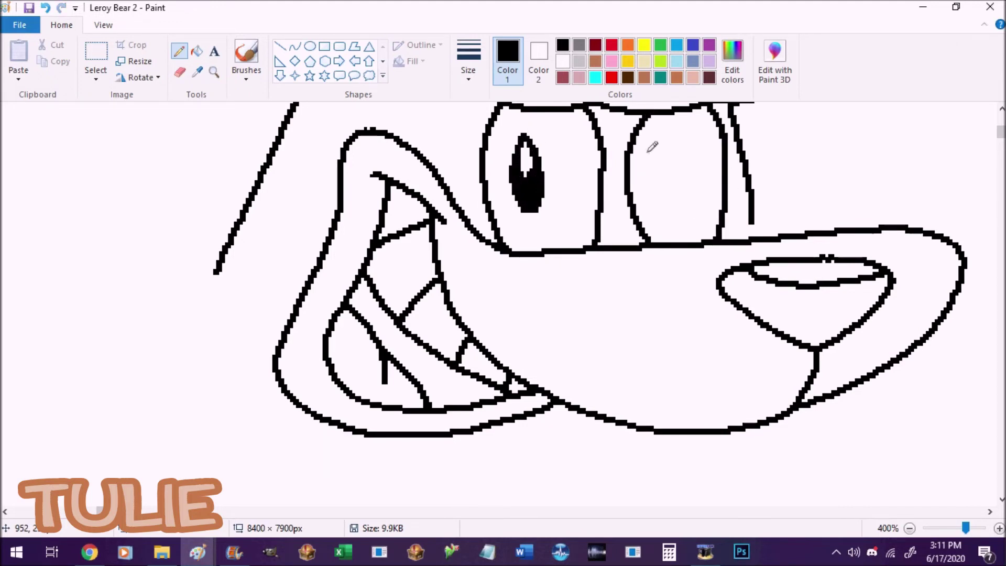
pyautogui.moveTo(648, 143); pyautogui.dragTo(667, 154)
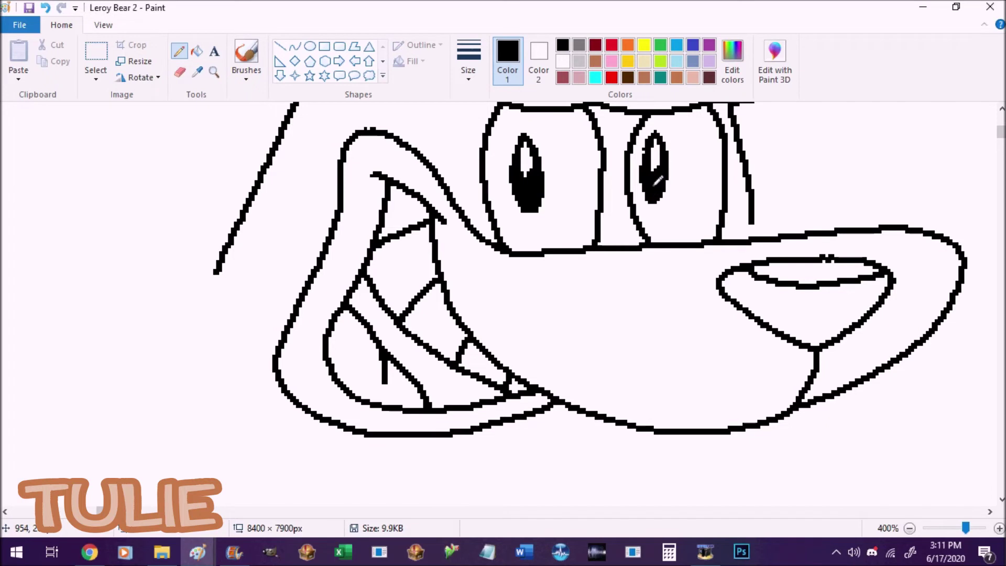
# Step: Extend the line from the back of Tulie's head down to the neck
pyautogui.moveTo(217, 272); pyautogui.dragTo(103, 467)
pyautogui.hotkey('ctrl', 'z')
pyautogui.moveTo(217, 272); pyautogui.dragTo(212, 293)
pyautogui.moveTo(175, 335)
pyautogui.mouseDown()
pyautogui.moveTo(77, 495)
pyautogui.moveTo(95, 511)
pyautogui.mouseUp()
# Step: Try to draw the long back and front edges of Tulie's torso
pyautogui.click(1000, 500)
pyautogui.moveTo(496, 236); pyautogui.dragTo(236, 499)
pyautogui.hscroll(5, 648, 126)
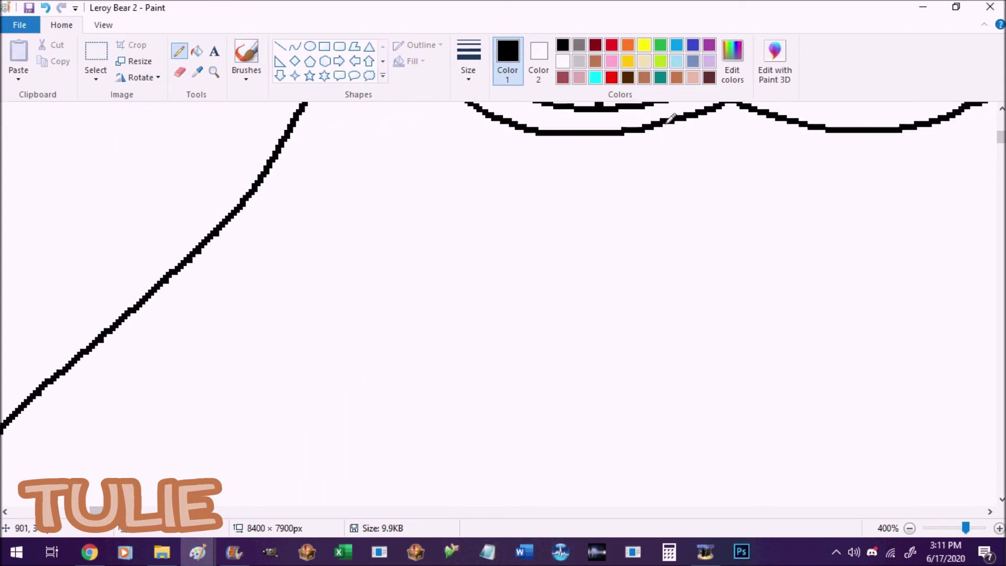
pyautogui.scroll(2, 780, 184)
pyautogui.moveTo(802, 225)
pyautogui.mouseDown()
pyautogui.moveTo(791, 342)
pyautogui.moveTo(743, 506)
pyautogui.mouseUp()
pyautogui.scroll(-5, 705, 371)
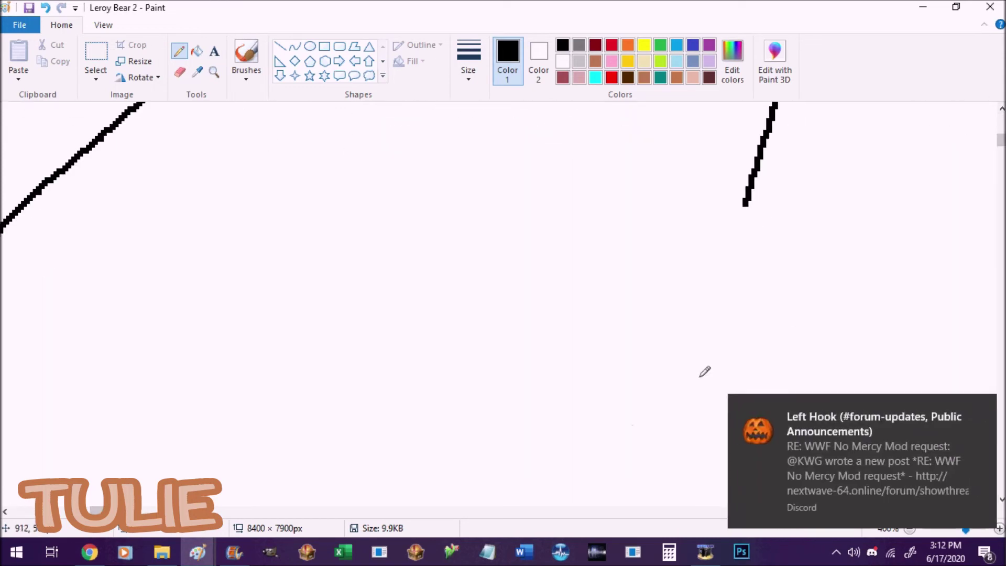
pyautogui.hscroll(-1, 503, 304)
pyautogui.hotkey('ctrl', 'z')
pyautogui.hotkey('ctrl', 'z')
# Step: Redraw the torso with a curved back, rounded bottom and slanted front edge
pyautogui.click(1001, 108)
pyautogui.moveTo(267, 194)
pyautogui.mouseDown()
pyautogui.moveTo(87, 347)
pyautogui.moveTo(44, 456)
pyautogui.mouseUp()
pyautogui.moveTo(786, 113)
pyautogui.mouseDown()
pyautogui.moveTo(772, 313)
pyautogui.moveTo(635, 506)
pyautogui.mouseUp()
pyautogui.scroll(-5, 635, 497)
pyautogui.hotkey('ctrl', 'z')
pyautogui.moveTo(47, 256)
pyautogui.mouseDown()
pyautogui.moveTo(212, 427)
pyautogui.moveTo(83, 353)
pyautogui.moveTo(588, 355)
pyautogui.moveTo(710, 168)
pyautogui.mouseUp()
pyautogui.hotkey('ctrl', 'z')
# Step: Join the torso's front edge to the chin and draw a belly patch outline inside the torso
pyautogui.scroll(5, 710, 272)
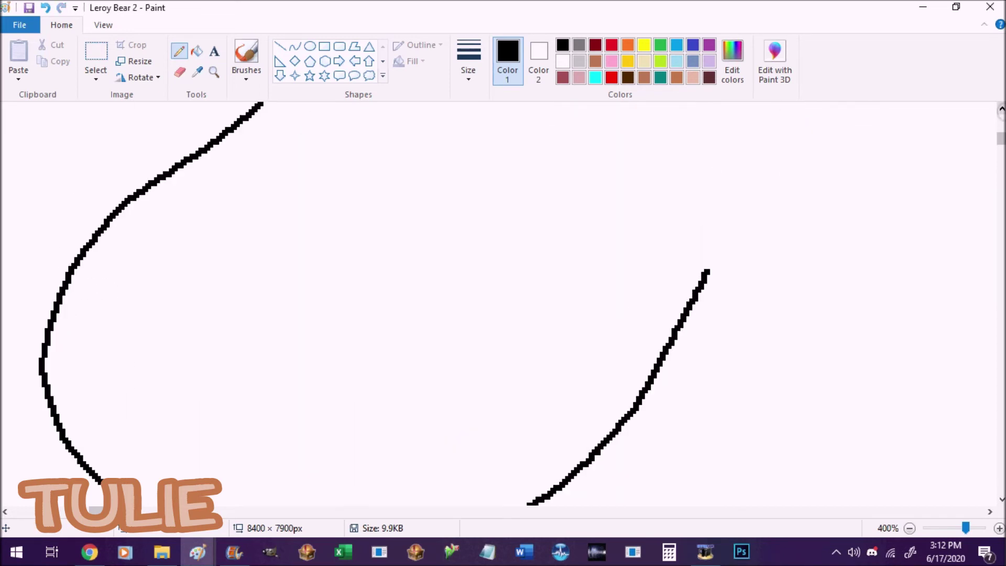
pyautogui.moveTo(711, 365)
pyautogui.mouseDown()
pyautogui.moveTo(746, 196)
pyautogui.moveTo(757, 99)
pyautogui.mouseUp()
pyautogui.hotkey('ctrl', 'z')
pyautogui.moveTo(740, 229)
pyautogui.mouseDown()
pyautogui.moveTo(568, 194)
pyautogui.moveTo(519, 203)
pyautogui.moveTo(346, 413)
pyautogui.moveTo(298, 505)
pyautogui.mouseUp()
pyautogui.click(1000, 500)
pyautogui.moveTo(318, 445); pyautogui.dragTo(506, 507)
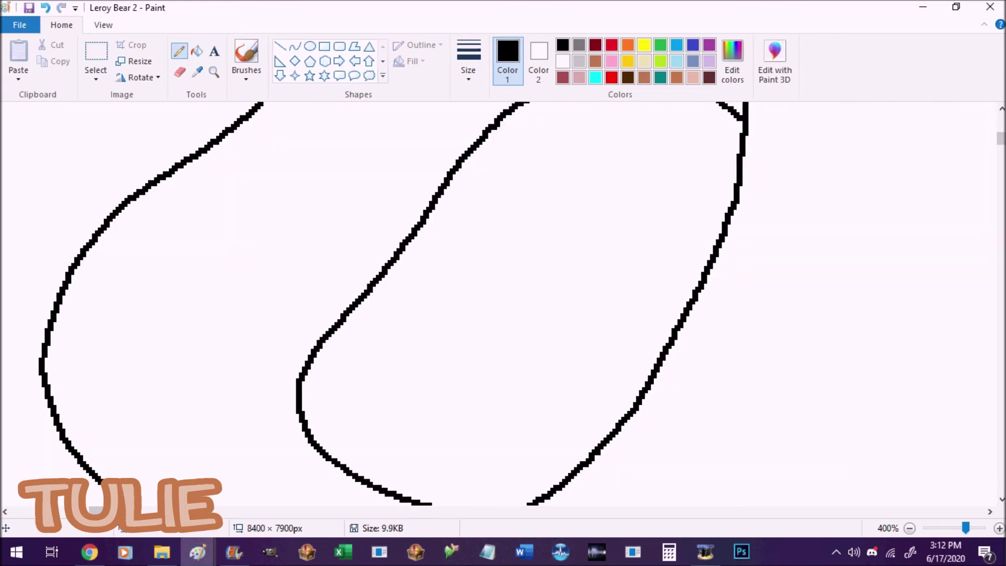
# Step: Draw Tulie's tail against her back and a zigzag fur line on the belly patch
pyautogui.scroll(-2, 506, 507)
pyautogui.hscroll(-5, 411, 307)
pyautogui.scroll(5, 411, 308)
pyautogui.moveTo(417, 310)
pyautogui.mouseDown()
pyautogui.moveTo(319, 247)
pyautogui.moveTo(390, 338)
pyautogui.mouseUp()
pyautogui.moveTo(94, 511); pyautogui.dragTo(103, 511)
pyautogui.moveTo(792, 261)
pyautogui.mouseDown()
pyautogui.moveTo(750, 370)
pyautogui.moveTo(706, 369)
pyautogui.mouseUp()
# Step: Draw a hair bow on top of Tulie's head, with two pointed loops and a knot between them
pyautogui.moveTo(1000, 137); pyautogui.dragTo(1000, 131)
pyautogui.moveTo(104, 511)
pyautogui.mouseDown()
pyautogui.moveTo(138, 511)
pyautogui.moveTo(117, 510)
pyautogui.mouseUp()
pyautogui.moveTo(1000, 131)
pyautogui.mouseDown()
pyautogui.moveTo(1000, 117)
pyautogui.moveTo(1000, 126)
pyautogui.mouseUp()
pyautogui.moveTo(427, 308)
pyautogui.mouseDown()
pyautogui.moveTo(426, 299)
pyautogui.moveTo(497, 288)
pyautogui.mouseUp()
pyautogui.moveTo(545, 229)
pyautogui.mouseDown()
pyautogui.moveTo(644, 130)
pyautogui.moveTo(602, 252)
pyautogui.mouseUp()
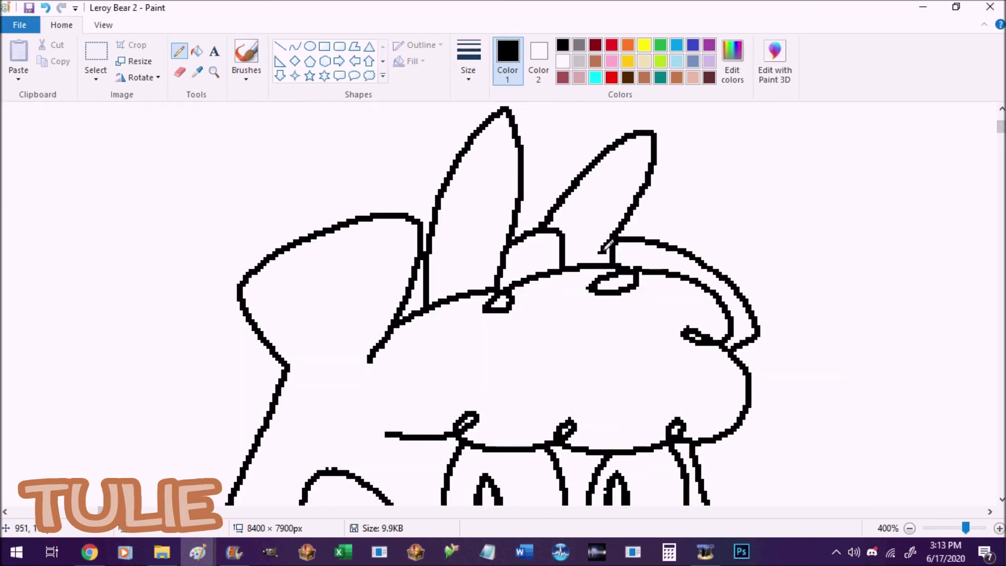
# Step: Try filling Tulie's head and torso with orange-brown
pyautogui.moveTo(1000, 126)
pyautogui.mouseDown()
pyautogui.moveTo(1000, 139)
pyautogui.moveTo(1000, 130)
pyautogui.mouseUp()
pyautogui.click(197, 51)
pyautogui.click(675, 78)
pyautogui.click(175, 157)
pyautogui.scroll(-3, 558, 359)
pyautogui.scroll(-2, 559, 353)
pyautogui.scroll(2, 559, 352)
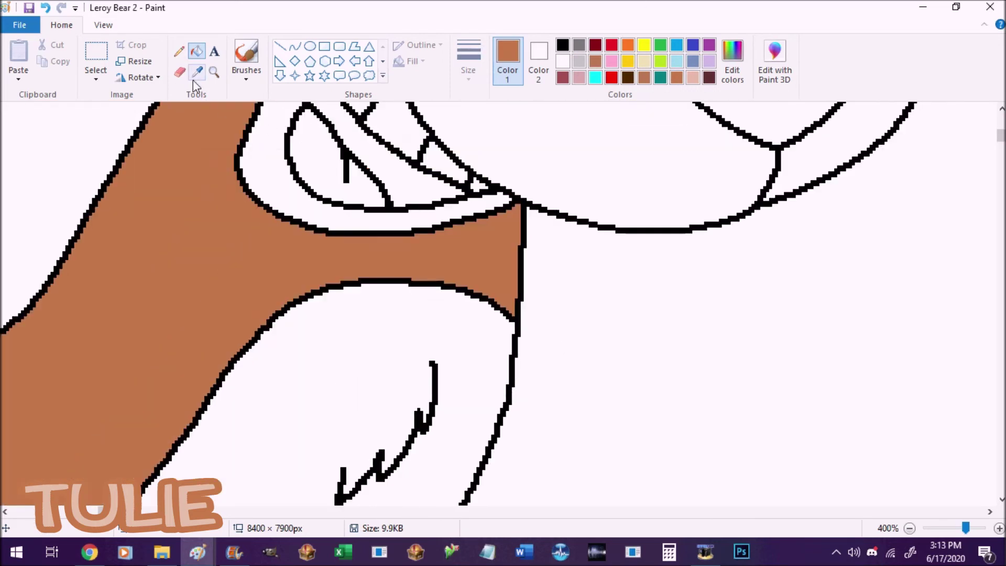
pyautogui.hotkey('ctrl', 'z')
pyautogui.scroll(-5, 453, 276)
# Step: Erase the zigzag fur line, the belly patch outline and the torso's front edge
pyautogui.click(178, 51)
pyautogui.scroll(3, 266, 428)
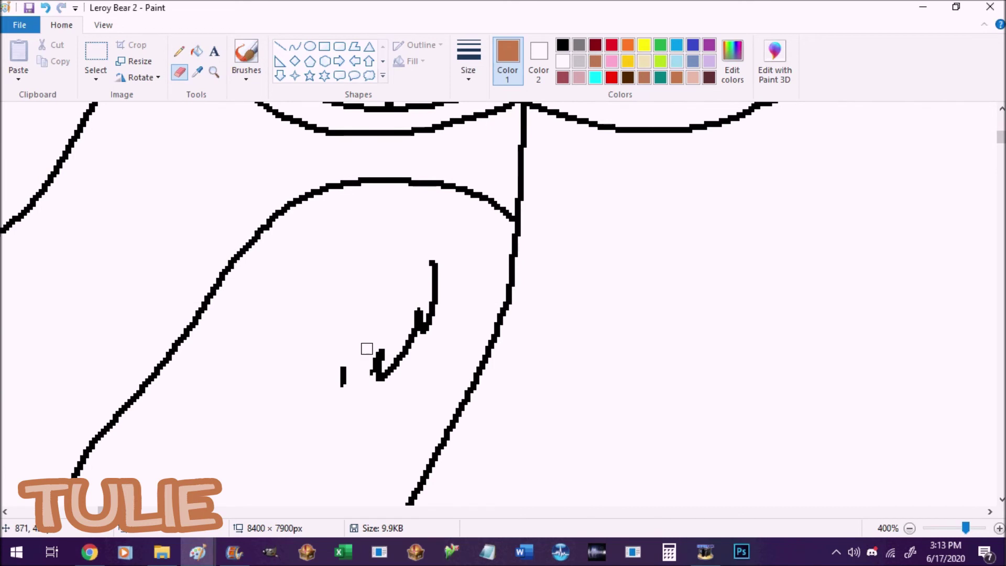
pyautogui.moveTo(366, 348); pyautogui.dragTo(435, 273)
pyautogui.click(197, 52)
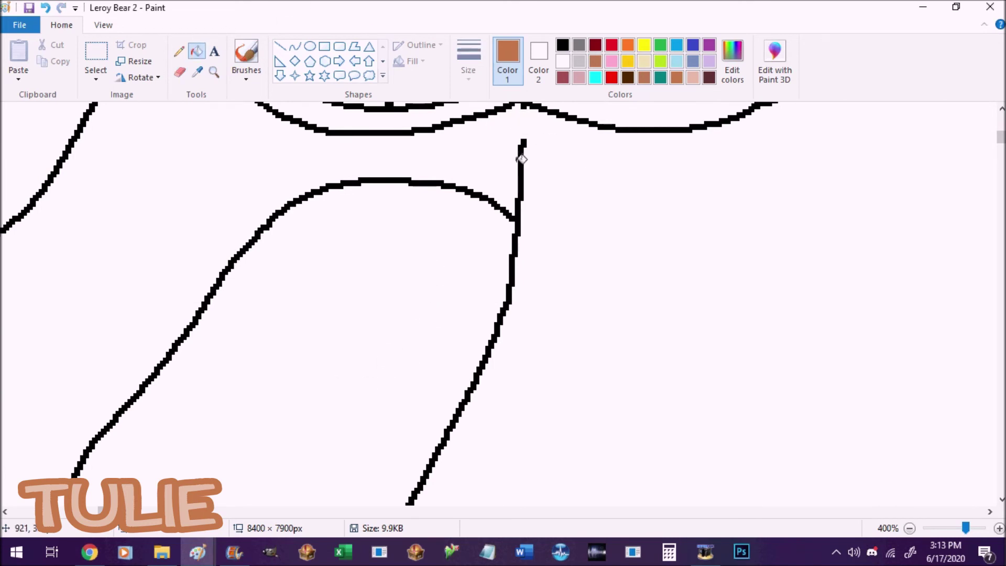
pyautogui.rightClick(521, 157)
pyautogui.click(179, 72)
# Step: Redraw the torso's front edge in black from under the muzzle down to the rounded bottom
pyautogui.moveTo(598, 127)
pyautogui.mouseDown()
pyautogui.moveTo(561, 325)
pyautogui.moveTo(488, 484)
pyautogui.mouseUp()
pyautogui.moveTo(126, 512)
pyautogui.mouseDown()
pyautogui.moveTo(97, 511)
pyautogui.moveTo(117, 512)
pyautogui.mouseUp()
pyautogui.scroll(-3, 652, 276)
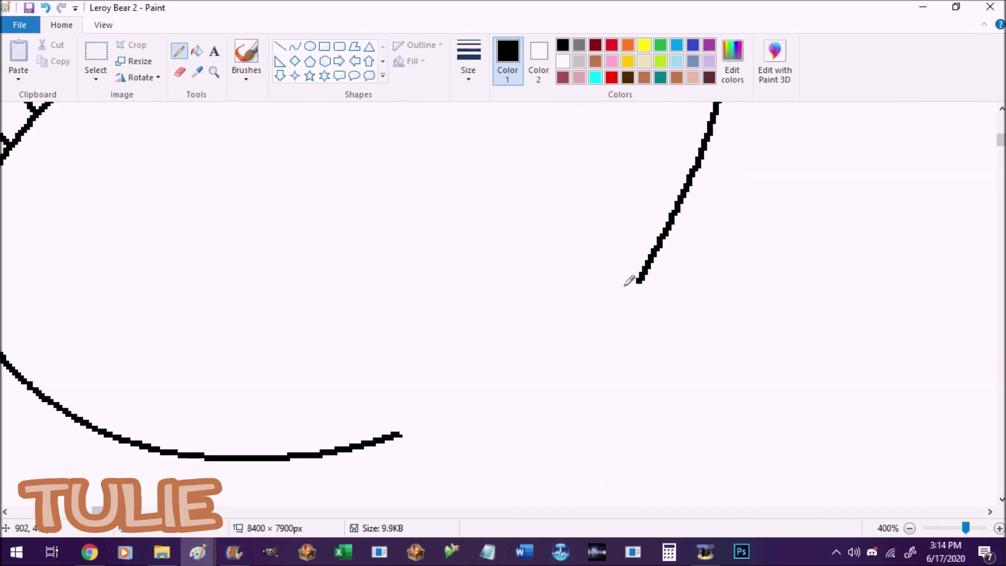
pyautogui.moveTo(400, 434); pyautogui.dragTo(557, 348)
# Step: Redraw the belly patch outline inside the torso and add a zigzag fur line on it
pyautogui.click(1001, 108)
pyautogui.moveTo(732, 227); pyautogui.dragTo(292, 438)
pyautogui.hotkey('ctrl', 'z')
pyautogui.moveTo(728, 246)
pyautogui.mouseDown()
pyautogui.moveTo(662, 201)
pyautogui.moveTo(429, 247)
pyautogui.moveTo(215, 505)
pyautogui.mouseUp()
pyautogui.scroll(-3, 295, 270)
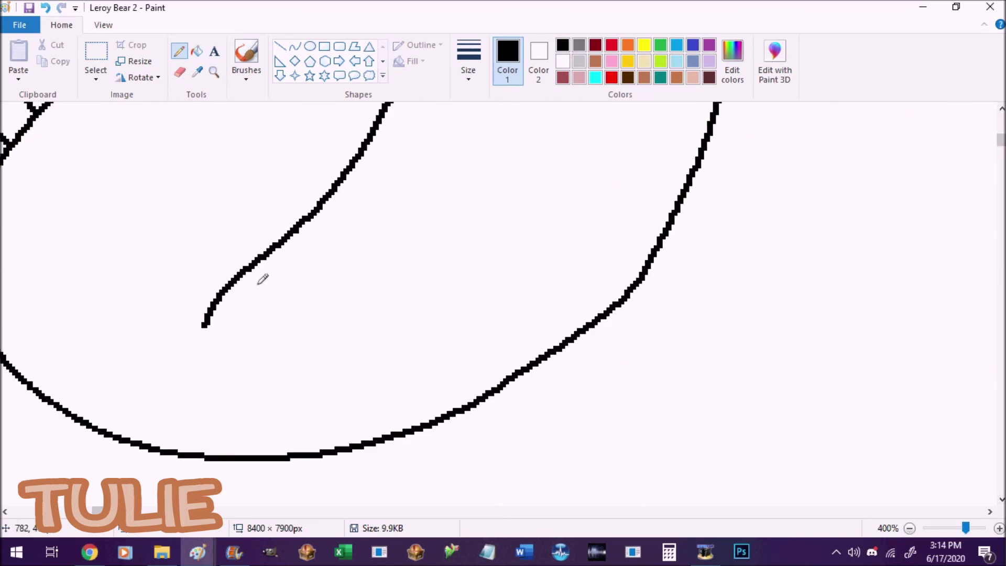
pyautogui.moveTo(207, 321); pyautogui.dragTo(296, 417)
pyautogui.scroll(3, 995, 106)
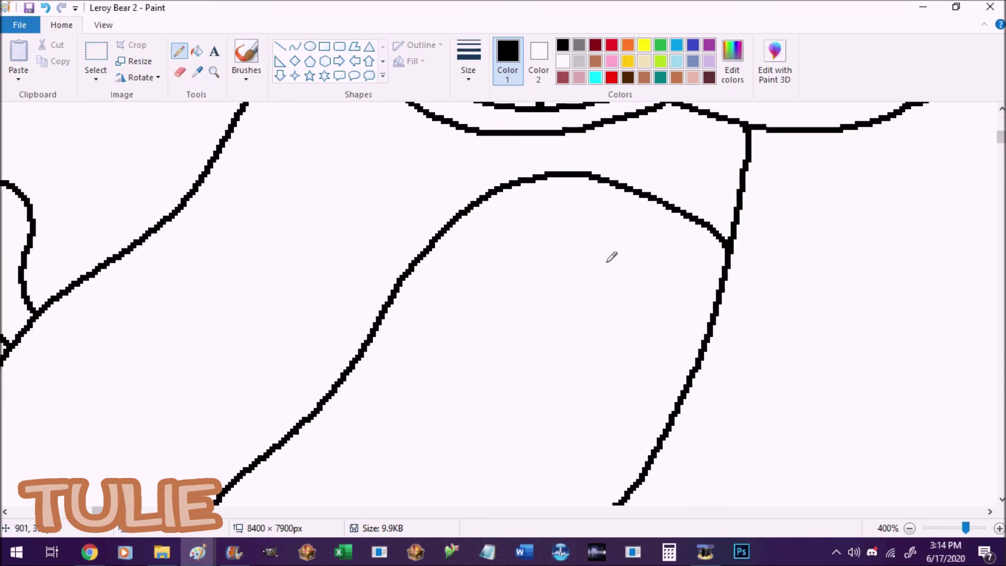
pyautogui.moveTo(650, 271); pyautogui.dragTo(572, 392)
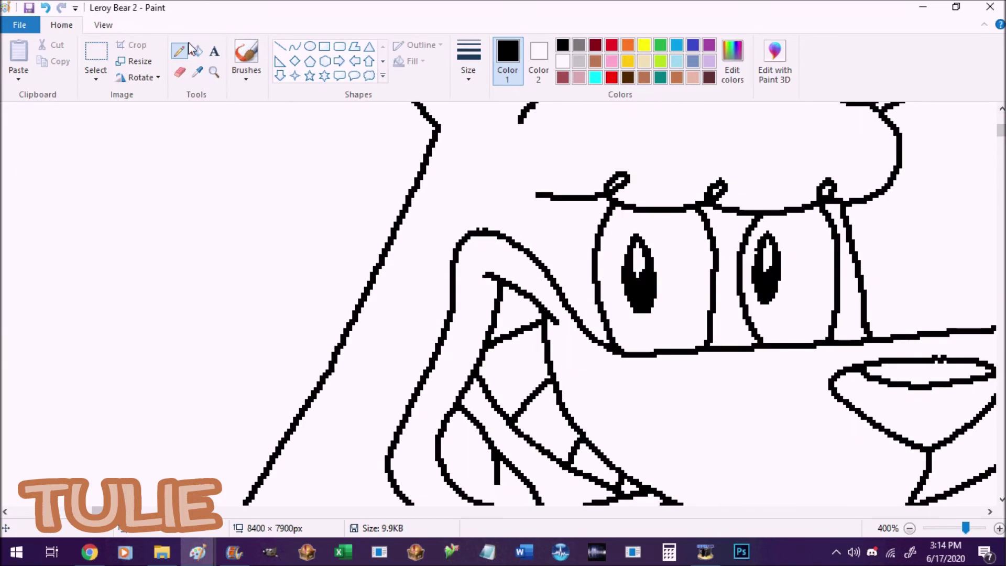
# Step: Fill Tulie's nose black and her head, ears, torso and hair curls orange-brown
pyautogui.click(196, 51)
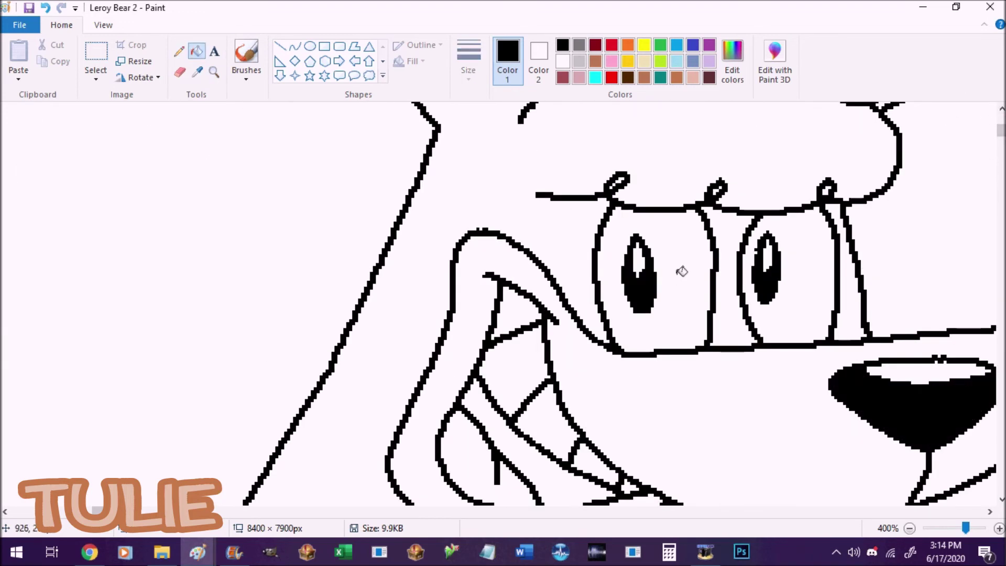
pyautogui.click(571, 222)
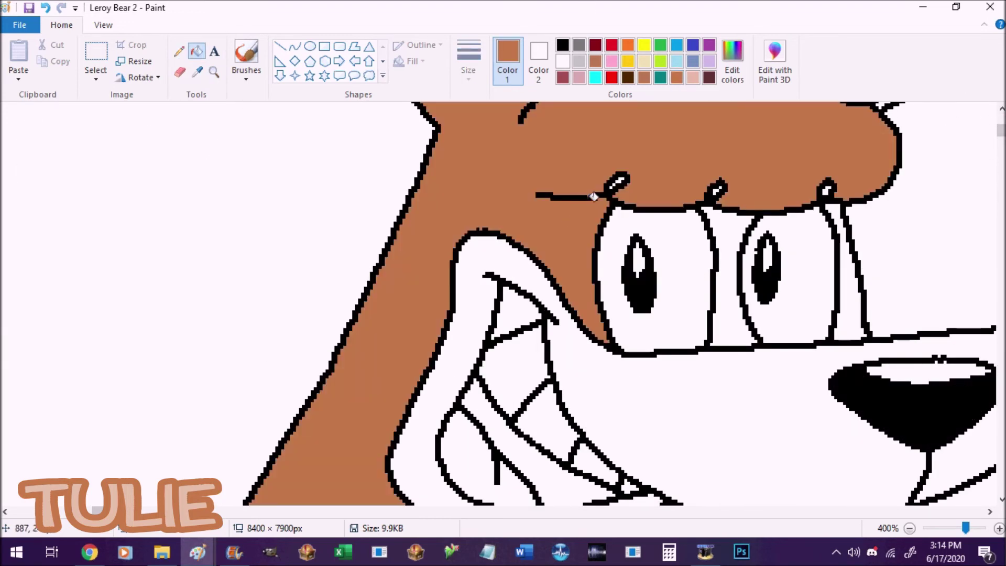
pyautogui.click(721, 185)
pyautogui.hotkey('ctrl', 'z')
pyautogui.scroll(4, 740, 224)
pyautogui.click(203, 73)
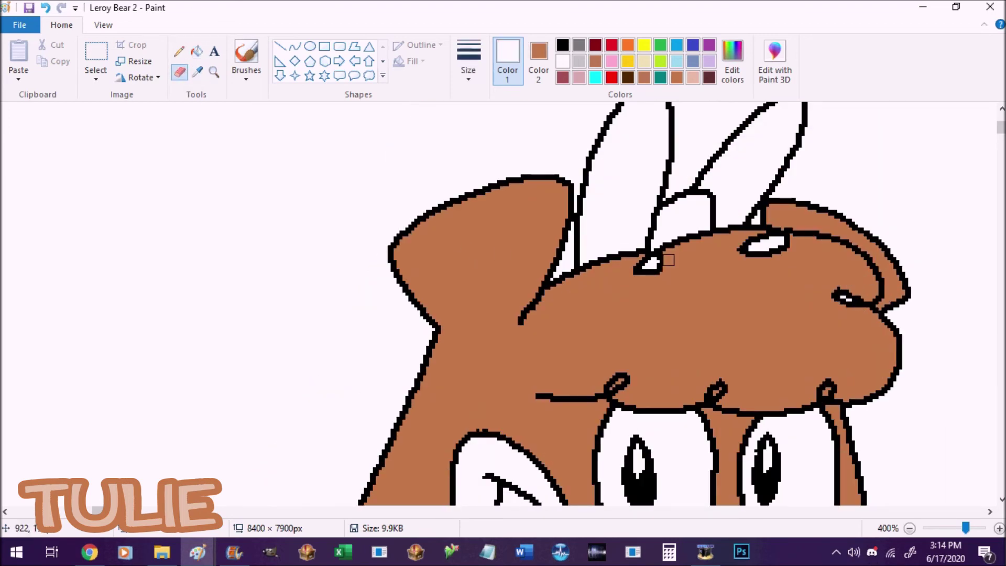
# Step: Fill both loops and the knot of Tulie's hair bow with dark maroon
pyautogui.click(196, 50)
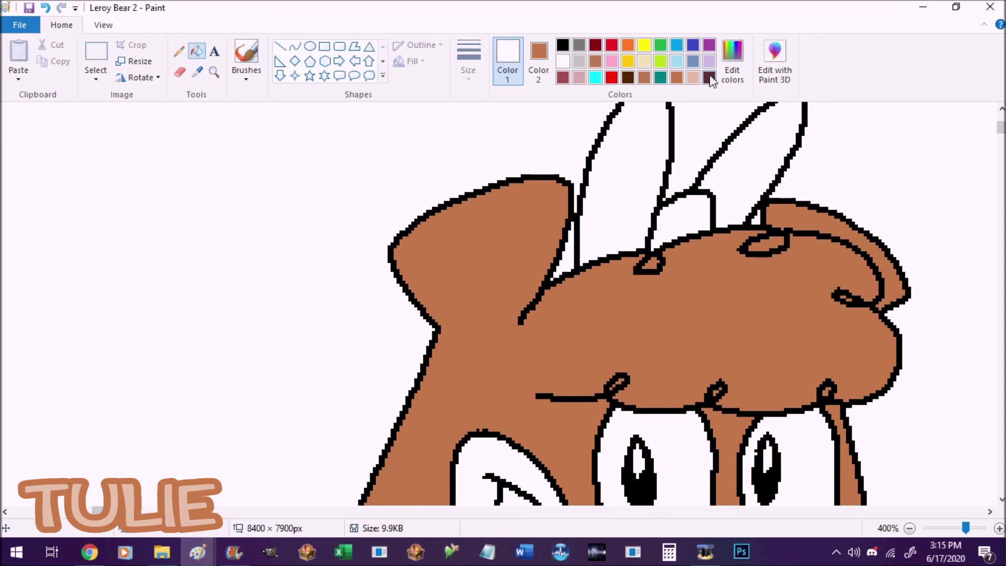
pyautogui.click(709, 78)
pyautogui.click(631, 184)
pyautogui.click(684, 217)
pyautogui.click(755, 168)
# Step: Fill Tulie's muzzle and lip with light peach
pyautogui.scroll(-3, 755, 168)
pyautogui.click(675, 79)
pyautogui.click(685, 278)
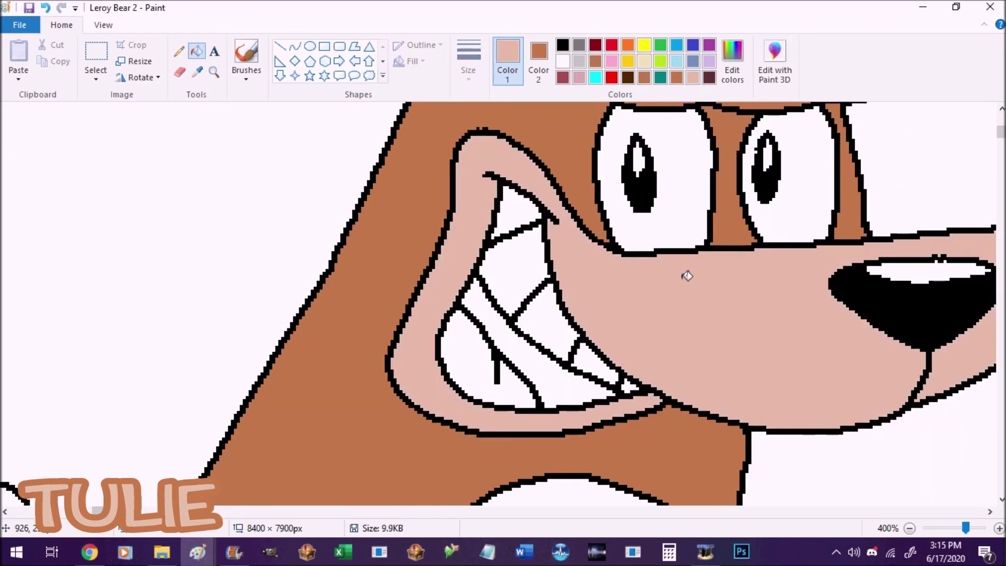
# Step: Fill the inside of Tulie's mouth with dark red and her tongue with pink
pyautogui.click(539, 367)
pyautogui.click(611, 61)
pyautogui.click(497, 377)
pyautogui.scroll(-4, 567, 118)
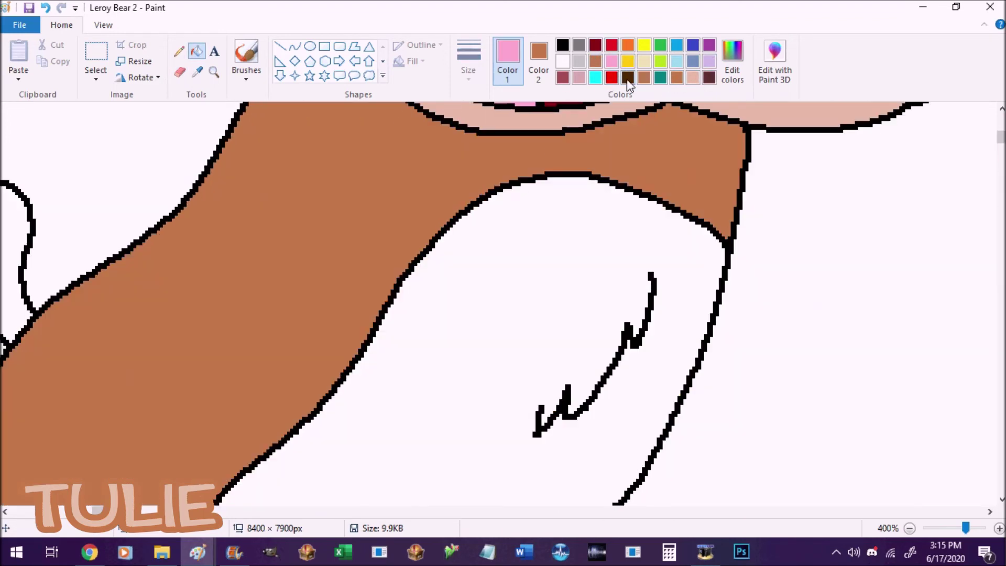
# Step: Fill Tulie's belly patch with light peach
pyautogui.click(693, 77)
pyautogui.click(546, 287)
pyautogui.scroll(8, 546, 287)
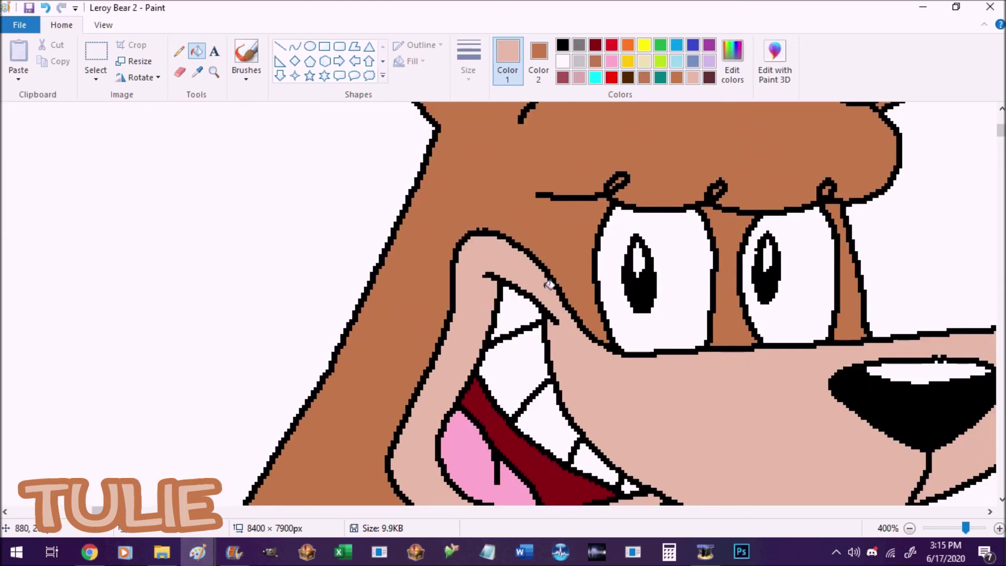
# Step: Sketch the head-side edge of the raised arm behind Tulie's head and its splayed hand with a yellow pencil
pyautogui.scroll(-4, 395, 304)
pyautogui.click(563, 45)
pyautogui.click(178, 50)
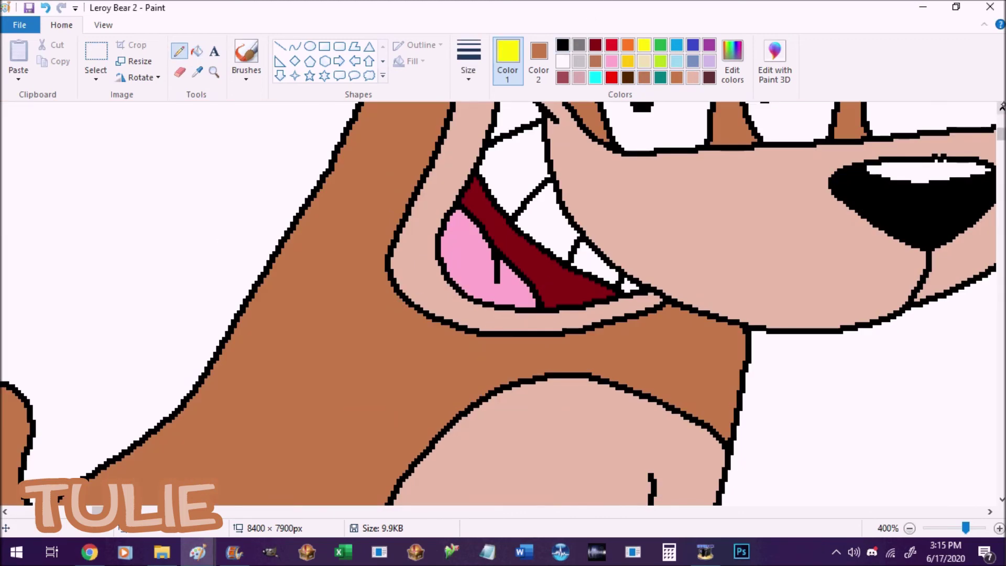
pyautogui.doubleClick(1002, 107)
pyautogui.moveTo(97, 511); pyautogui.dragTo(89, 510)
pyautogui.moveTo(421, 491); pyautogui.dragTo(275, 92)
pyautogui.click(1001, 107)
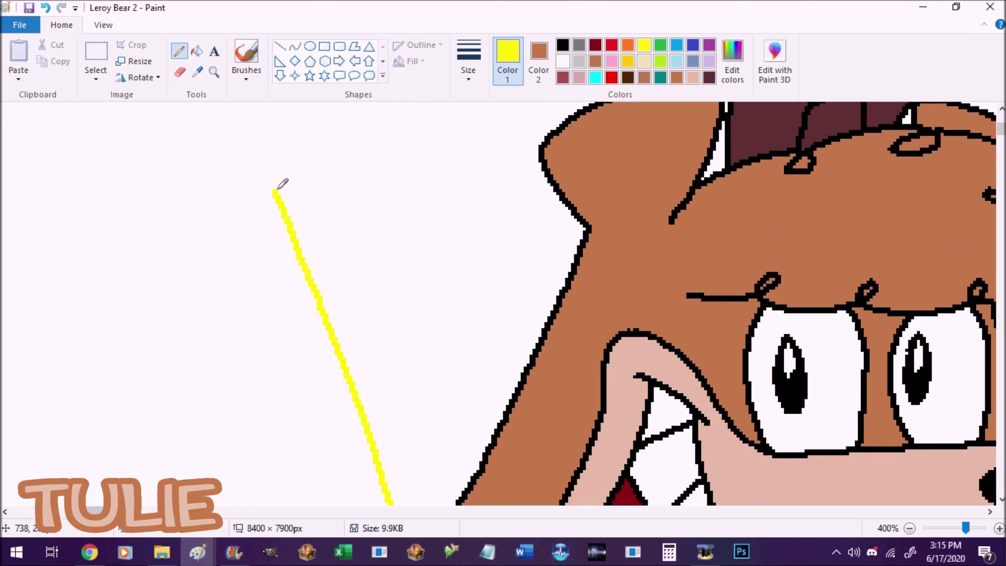
pyautogui.moveTo(41, 105)
pyautogui.mouseDown()
pyautogui.moveTo(120, 125)
pyautogui.moveTo(139, 184)
pyautogui.moveTo(206, 218)
pyautogui.mouseUp()
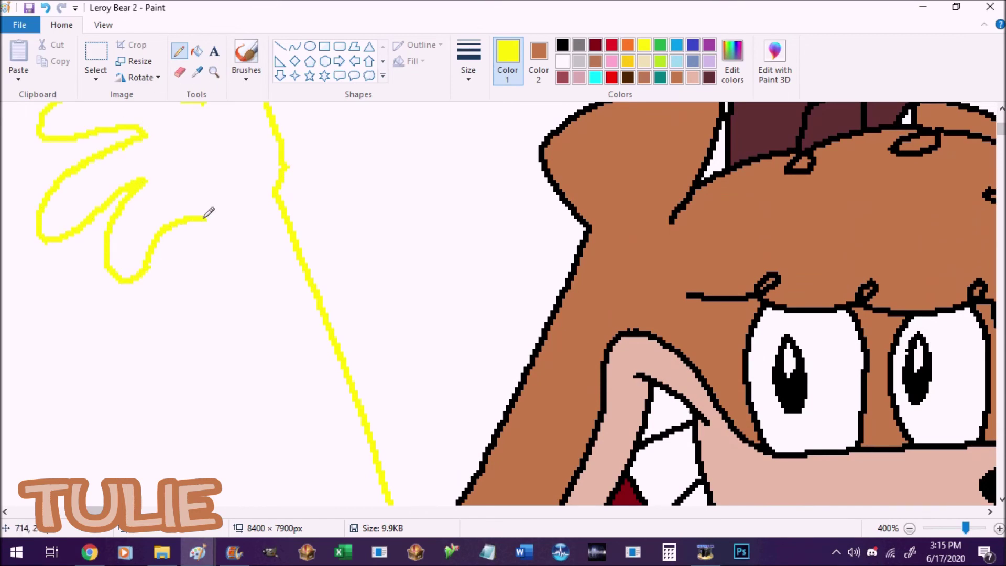
# Step: Sketch the far edge of that raised arm in yellow, from the wrist down toward the shoulder
pyautogui.click(1001, 108)
pyautogui.moveTo(1001, 127)
pyautogui.mouseDown()
pyautogui.moveTo(1001, 149)
pyautogui.moveTo(1001, 130)
pyautogui.mouseUp()
pyautogui.moveTo(243, 113); pyautogui.dragTo(360, 505)
pyautogui.moveTo(1001, 131); pyautogui.dragTo(1001, 129)
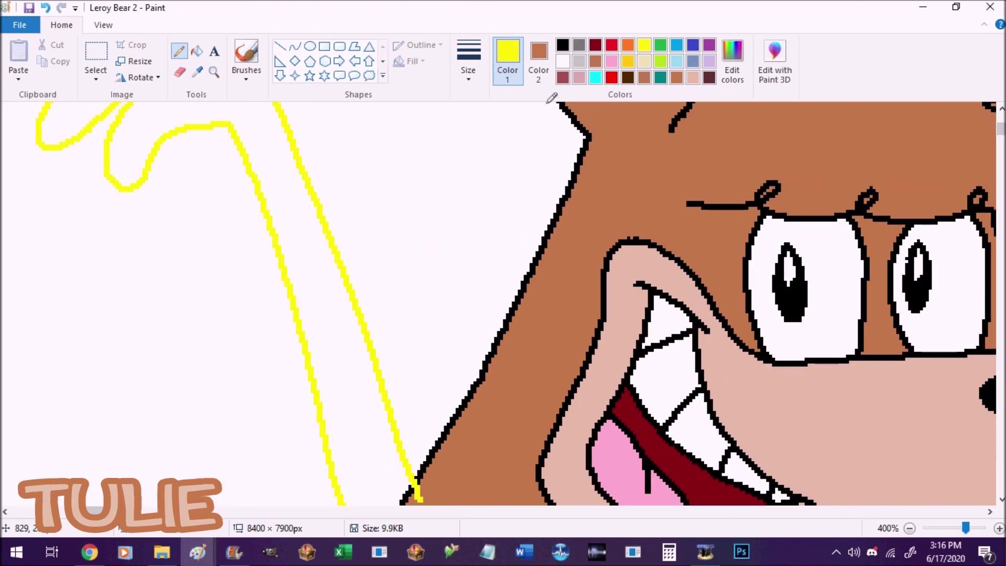
# Step: Turn the yellow arm and hand outline black and fill the arm and hand orange-brown
pyautogui.click(1001, 107)
pyautogui.click(197, 51)
pyautogui.scroll(-2, 291, 242)
pyautogui.rightClick(262, 147)
pyautogui.scroll(-8, 336, 193)
pyautogui.rightClick(387, 237)
pyautogui.click(360, 242)
# Step: Draw the upper edge of Tulie's other raised arm and its open, splayed hand with a black pencil
pyautogui.scroll(8, 367, 242)
pyautogui.hscroll(10, 529, 263)
pyautogui.click(179, 51)
pyautogui.moveTo(493, 408); pyautogui.dragTo(698, 180)
pyautogui.moveTo(843, 100)
pyautogui.mouseDown()
pyautogui.moveTo(844, 153)
pyautogui.moveTo(828, 155)
pyautogui.mouseUp()
pyautogui.click(1001, 109)
pyautogui.hotkey('ctrl', 'z')
pyautogui.moveTo(695, 283)
pyautogui.mouseDown()
pyautogui.moveTo(702, 212)
pyautogui.moveTo(758, 169)
pyautogui.moveTo(875, 175)
pyautogui.moveTo(875, 227)
pyautogui.mouseUp()
pyautogui.hotkey('ctrl', 'z')
# Step: Draw the lower edge of the second arm in black from the wrist down to the top of the muzzle
pyautogui.hscroll(-3, 869, 226)
pyautogui.hscroll(6, 846, 283)
pyautogui.moveTo(505, 286)
pyautogui.mouseDown()
pyautogui.moveTo(523, 210)
pyautogui.moveTo(602, 186)
pyautogui.moveTo(762, 210)
pyautogui.moveTo(579, 111)
pyautogui.moveTo(770, 184)
pyautogui.moveTo(791, 261)
pyautogui.moveTo(721, 316)
pyautogui.moveTo(553, 316)
pyautogui.moveTo(419, 512)
pyautogui.mouseUp()
pyautogui.hotkey('ctrl', 'z')
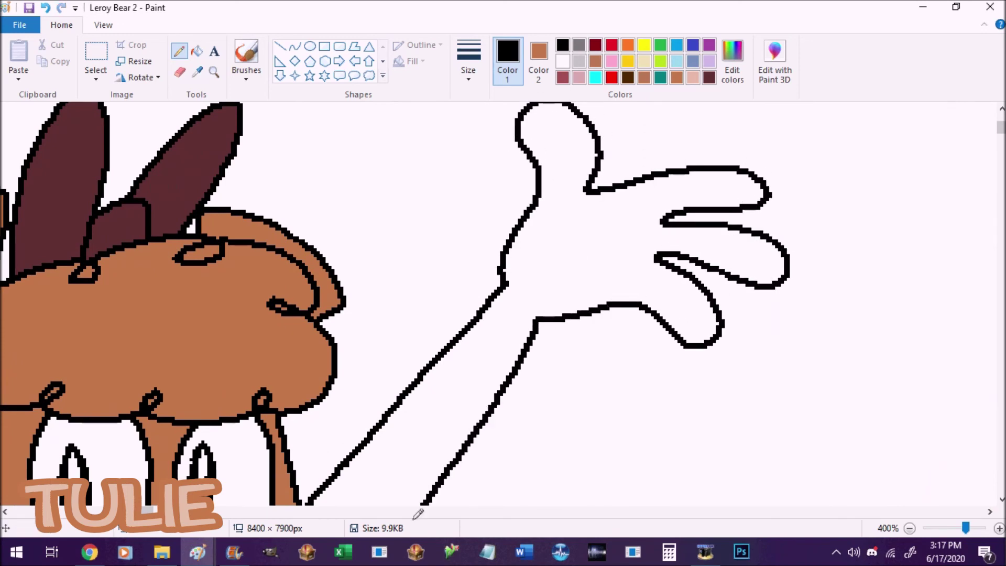
pyautogui.scroll(-2, 472, 367)
pyautogui.hotkey('ctrl', 'z')
pyautogui.moveTo(534, 220); pyautogui.dragTo(387, 426)
# Step: Add a short black shoulder line beneath the muzzle and fill the second arm and hand orange-brown
pyautogui.click(103, 24)
pyautogui.scroll(-2, 42, 265)
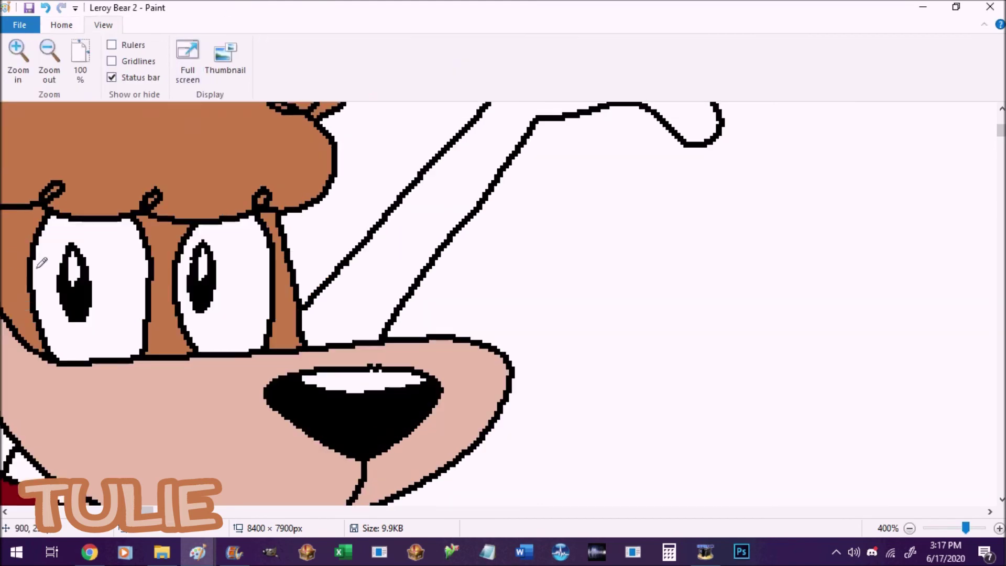
pyautogui.click(51, 27)
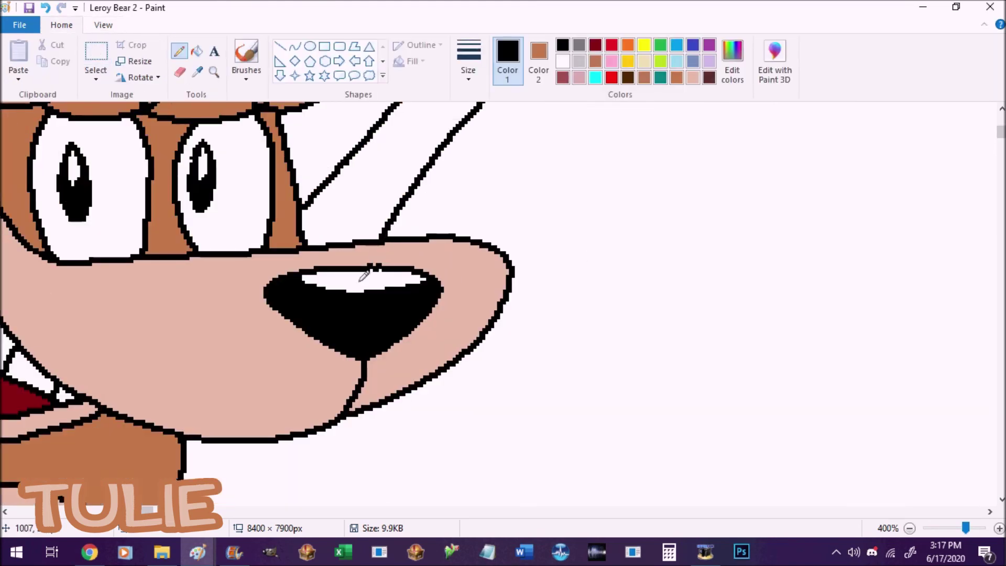
pyautogui.click(197, 52)
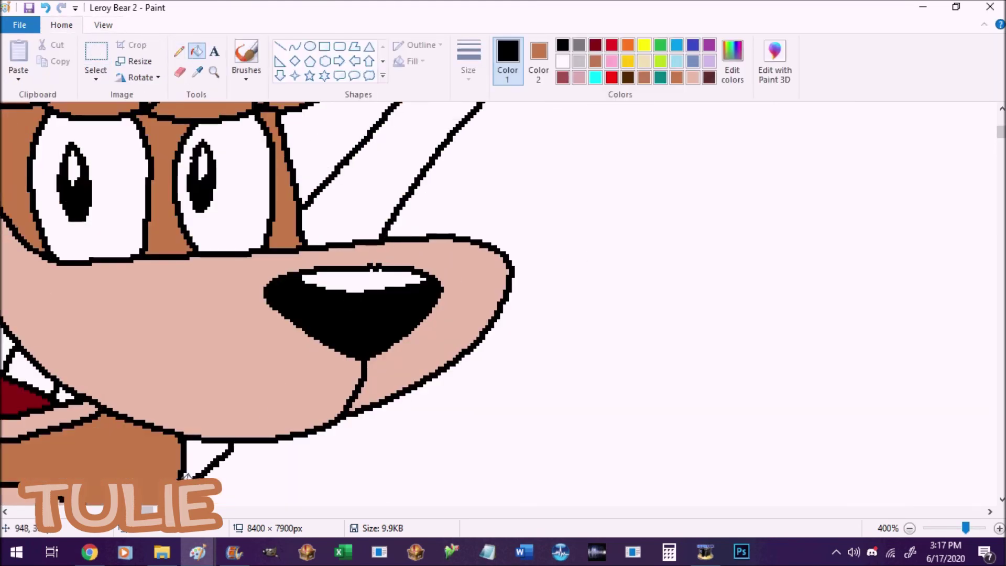
pyautogui.click(335, 213)
pyautogui.scroll(3, 342, 202)
# Step: Draw three black eyelashes on the outer side of each of Tulie's eyes
pyautogui.moveTo(144, 511); pyautogui.dragTo(124, 511)
pyautogui.click(179, 51)
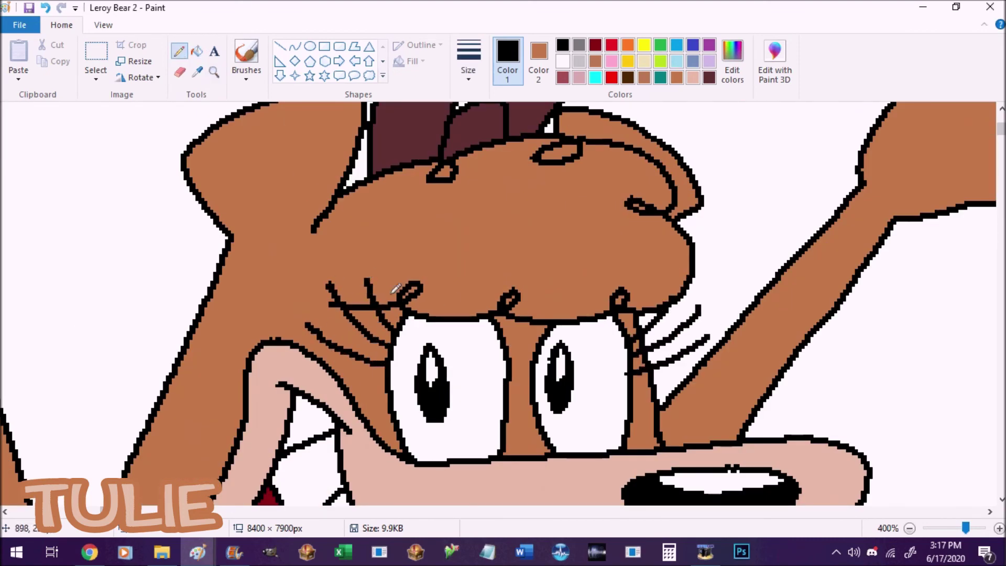
pyautogui.moveTo(387, 295); pyautogui.dragTo(488, 225)
# Step: Sketch Tulie's kicked-back leg with its bent knee, foot and toes in yellow at the rear of the body
pyautogui.scroll(-2, 602, 386)
pyautogui.moveTo(157, 511); pyautogui.dragTo(136, 511)
pyautogui.scroll(-3, 627, 457)
pyautogui.scroll(1, 628, 457)
pyautogui.scroll(1, 79, 353)
pyautogui.hscroll(-3, 503, 304)
pyautogui.click(644, 45)
pyautogui.moveTo(337, 301)
pyautogui.mouseDown()
pyautogui.moveTo(242, 321)
pyautogui.moveTo(231, 167)
pyautogui.mouseUp()
pyautogui.moveTo(384, 194); pyautogui.dragTo(341, 211)
pyautogui.moveTo(269, 140); pyautogui.dragTo(80, 215)
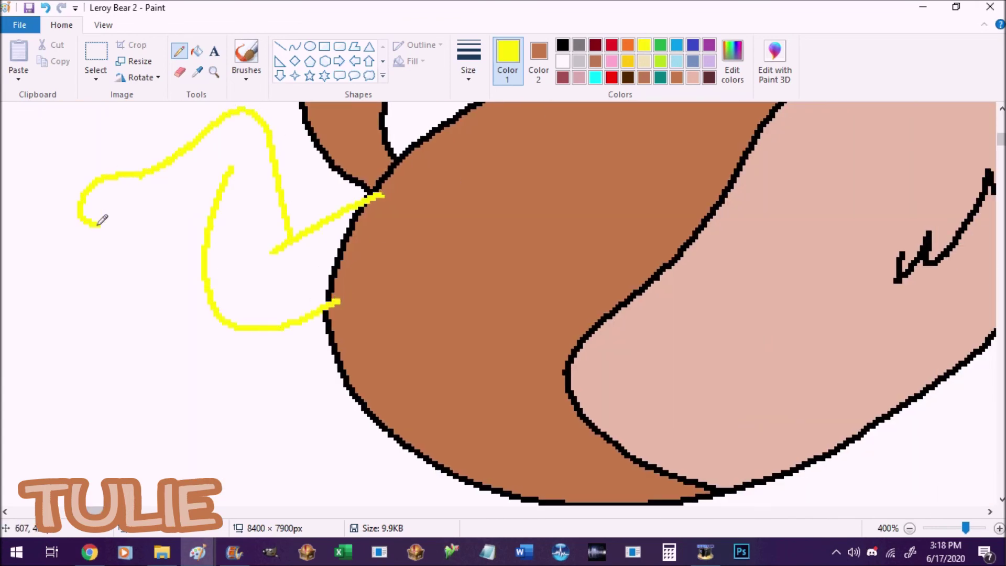
# Step: Turn the kicked-back leg's yellow outline black and fill the leg and foot orange-brown
pyautogui.click(197, 50)
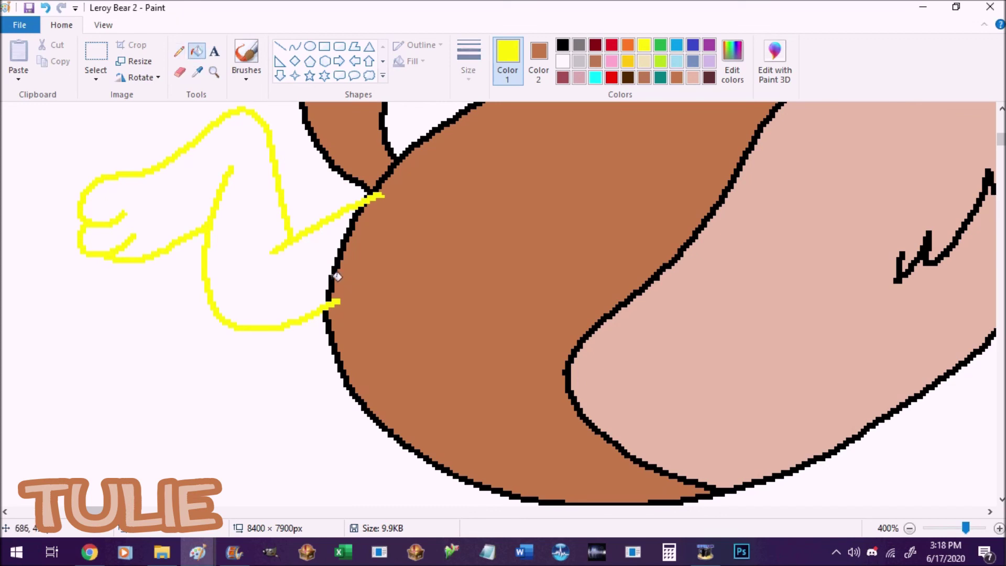
pyautogui.rightClick(309, 276)
pyautogui.rightClick(367, 198)
pyautogui.scroll(-4, 524, 262)
pyautogui.click(178, 50)
pyautogui.moveTo(607, 301)
pyautogui.mouseDown()
pyautogui.moveTo(521, 371)
pyautogui.moveTo(506, 413)
pyautogui.mouseUp()
pyautogui.hotkey('ctrl', 'z')
pyautogui.hotkey('ctrl', 'y')
pyautogui.hotkey('ctrl', 'y')
pyautogui.hotkey('ctrl', 'z')
pyautogui.hotkey('ctrl', 'z')
pyautogui.hotkey('ctrl', 'y')
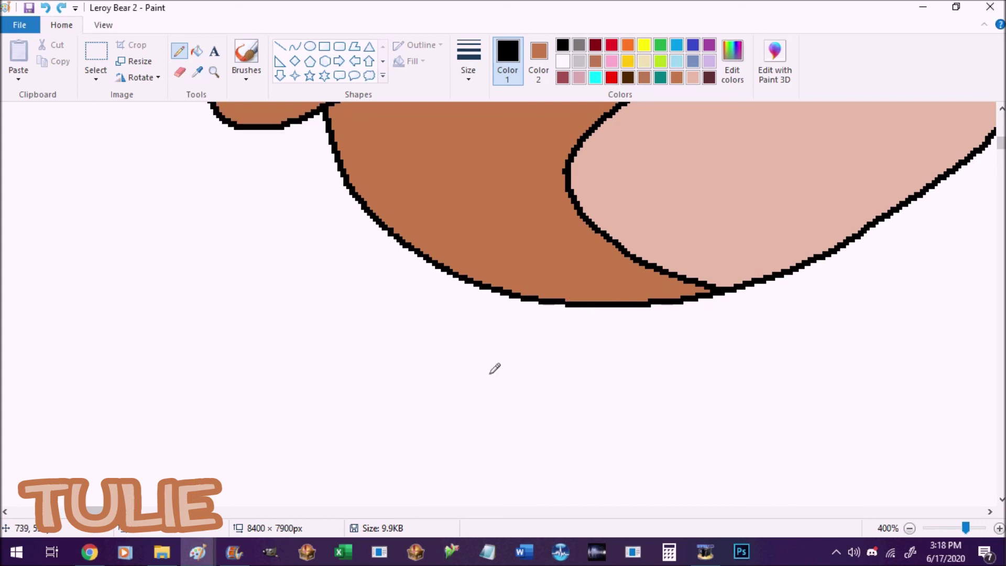
# Step: Draw Tulie's standing leg in black beneath the body, with its heel, foot and toes, redrawing unsatisfactory lines
pyautogui.moveTo(506, 360); pyautogui.dragTo(477, 504)
pyautogui.click(999, 497)
pyautogui.moveTo(478, 404); pyautogui.dragTo(435, 429)
pyautogui.moveTo(435, 387)
pyautogui.mouseDown()
pyautogui.moveTo(437, 411)
pyautogui.moveTo(428, 236)
pyautogui.mouseUp()
pyautogui.hotkey('ctrl', 'z')
pyautogui.hotkey('ctrl', 'z')
pyautogui.hotkey('ctrl', 'z')
pyautogui.moveTo(566, 205)
pyautogui.mouseDown()
pyautogui.moveTo(431, 348)
pyautogui.moveTo(422, 471)
pyautogui.moveTo(456, 419)
pyautogui.moveTo(466, 451)
pyautogui.mouseUp()
pyautogui.hotkey('ctrl', 'z')
pyautogui.moveTo(449, 503)
pyautogui.mouseDown()
pyautogui.moveTo(380, 326)
pyautogui.moveTo(442, 215)
pyautogui.mouseUp()
# Step: Fill the standing leg and foot orange-brown, and zoom out to 100% to view the whole figure
pyautogui.click(197, 51)
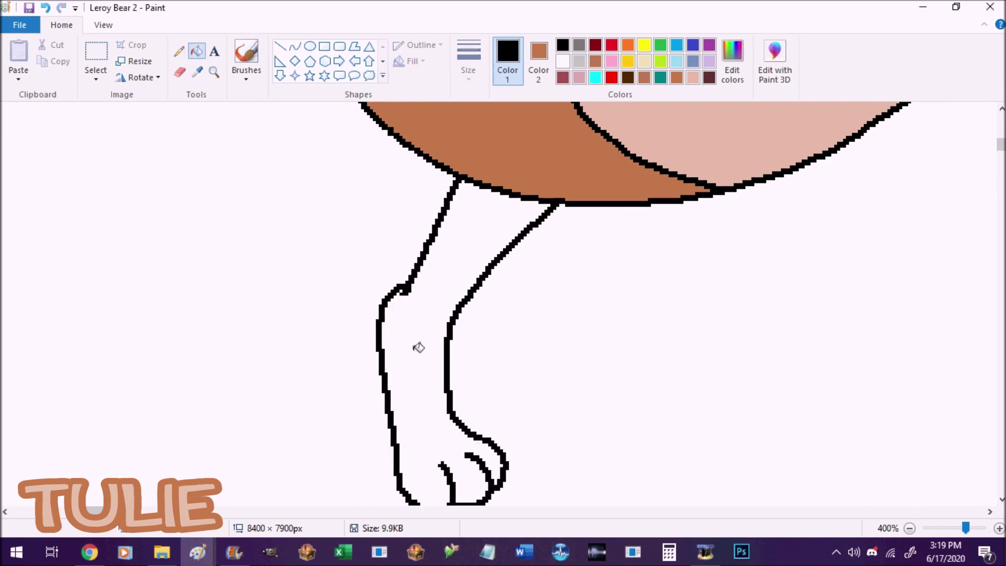
pyautogui.rightClick(400, 370)
pyautogui.rightClick(402, 288)
pyautogui.hotkey('ctrl', 'z')
pyautogui.scroll(3, 404, 286)
pyautogui.scroll(-3, 404, 285)
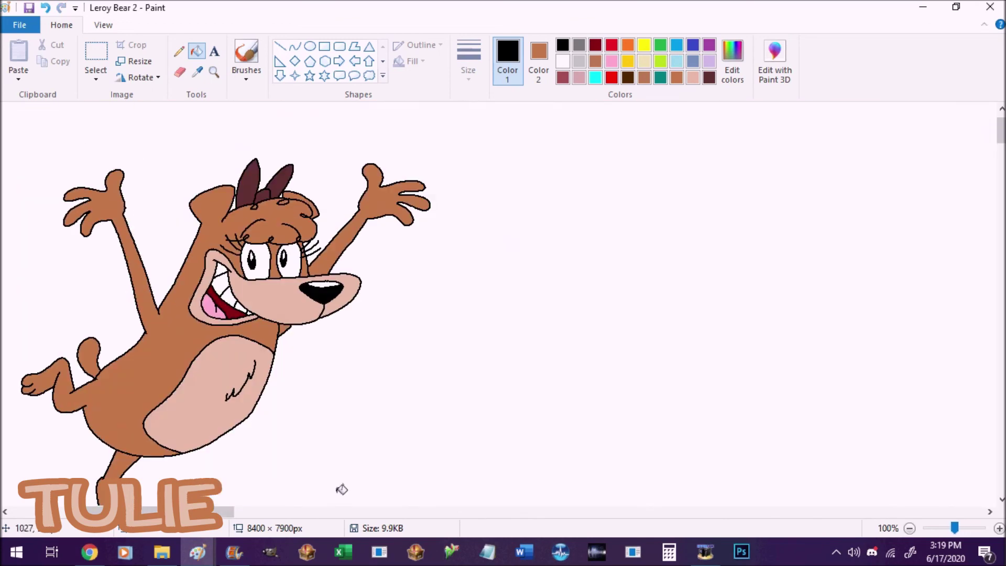